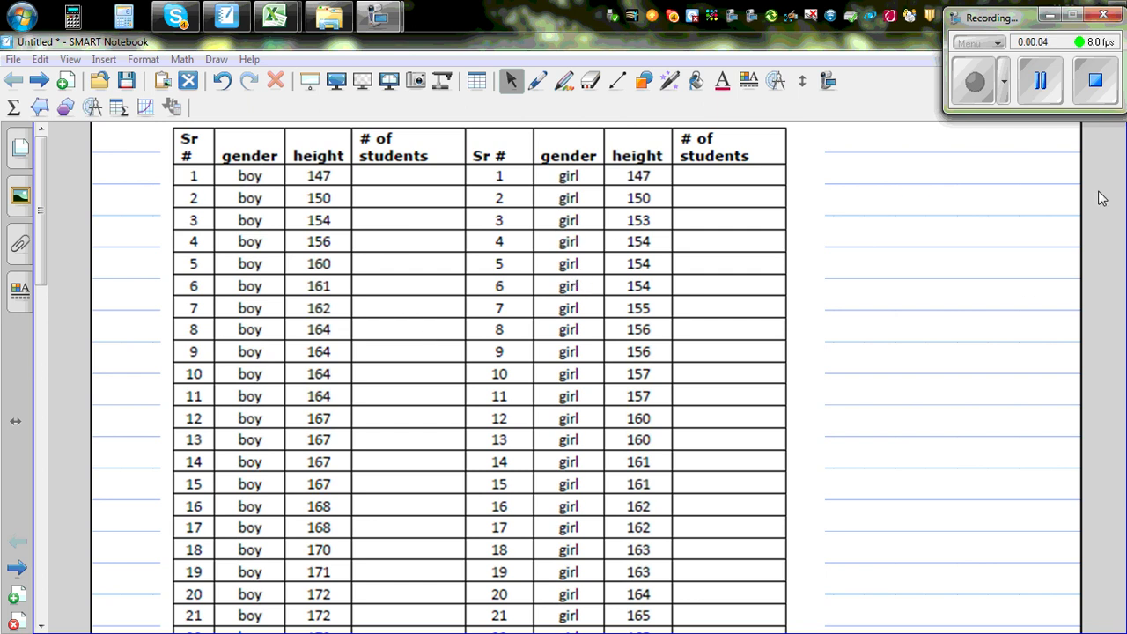
# Shift the height table slightly left and handwrite Mean, Median and Range = HV - LV beside it in dark green, boxing Mean and Median.
pyautogui.moveTo(40, 266)
pyautogui.mouseDown()
pyautogui.moveTo(44, 352)
pyautogui.moveTo(42, 264)
pyautogui.mouseUp()
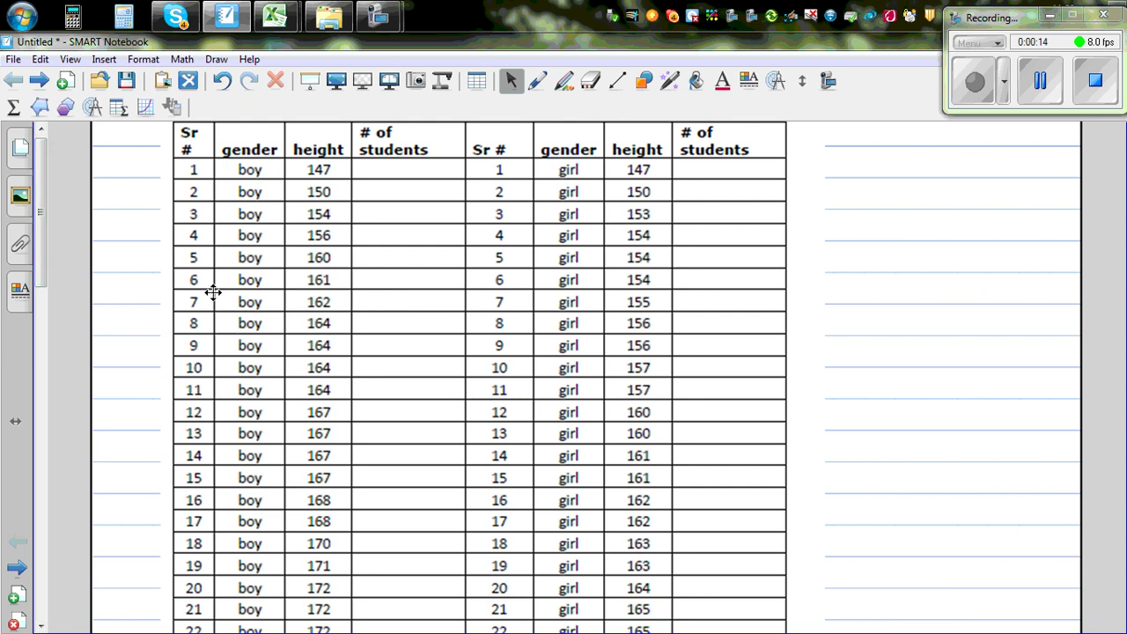
pyautogui.moveTo(308, 181)
pyautogui.mouseDown()
pyautogui.moveTo(295, 205)
pyautogui.moveTo(294, 183)
pyautogui.mouseUp()
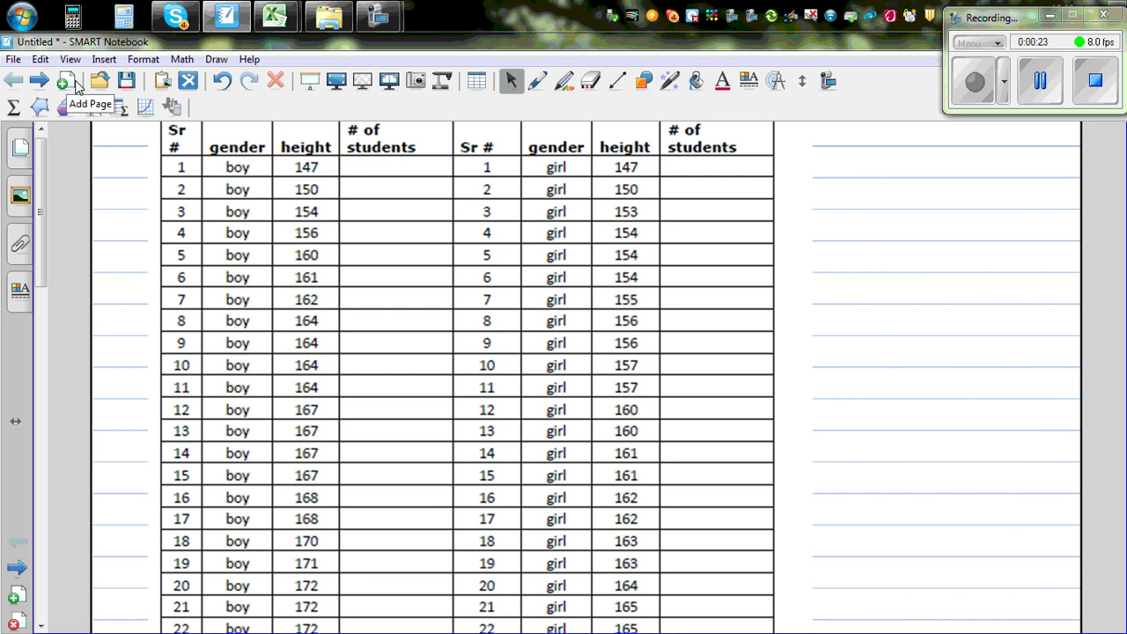
pyautogui.click(537, 82)
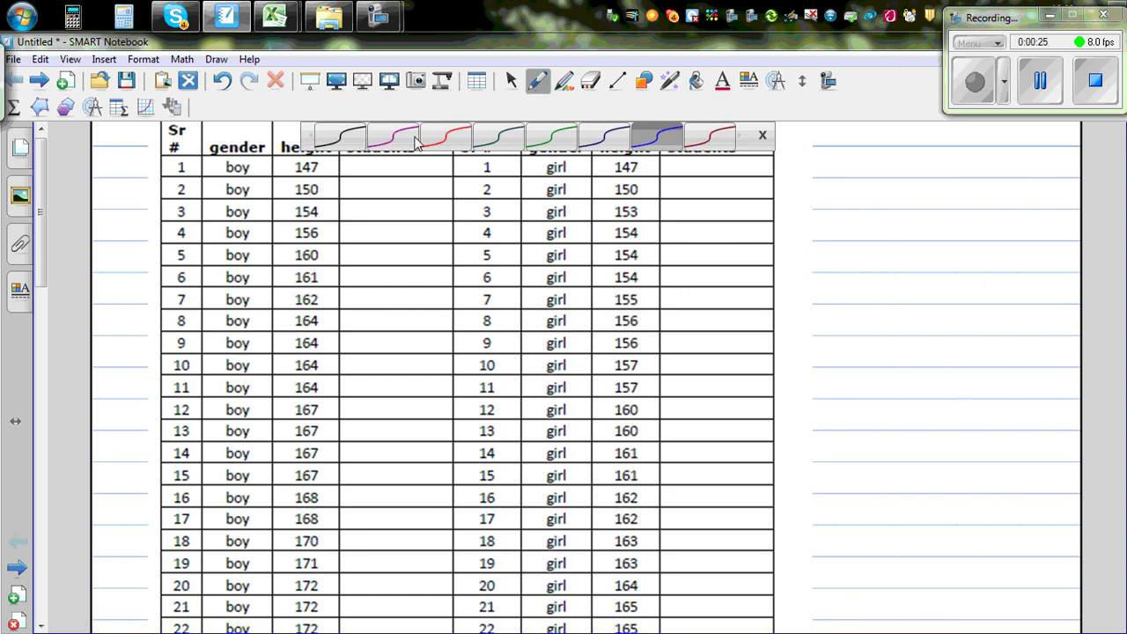
pyautogui.click(499, 139)
pyautogui.moveTo(831, 202)
pyautogui.mouseDown()
pyautogui.moveTo(859, 176)
pyautogui.moveTo(867, 202)
pyautogui.moveTo(942, 202)
pyautogui.mouseUp()
pyautogui.moveTo(833, 233)
pyautogui.mouseDown()
pyautogui.moveTo(956, 231)
pyautogui.moveTo(846, 244)
pyautogui.moveTo(855, 267)
pyautogui.moveTo(916, 252)
pyautogui.moveTo(963, 254)
pyautogui.moveTo(973, 268)
pyautogui.moveTo(984, 258)
pyautogui.mouseUp()
pyautogui.moveTo(985, 249)
pyautogui.mouseDown()
pyautogui.moveTo(985, 267)
pyautogui.moveTo(1004, 250)
pyautogui.moveTo(1048, 268)
pyautogui.moveTo(1063, 249)
pyautogui.mouseUp()
pyautogui.moveTo(820, 169)
pyautogui.mouseDown()
pyautogui.moveTo(819, 239)
pyautogui.moveTo(951, 236)
pyautogui.moveTo(975, 201)
pyautogui.moveTo(880, 167)
pyautogui.moveTo(821, 171)
pyautogui.mouseUp()
# Handwrite "Dot plot" below the range formula and draw a box around it.
pyautogui.moveTo(848, 309)
pyautogui.mouseDown()
pyautogui.moveTo(848, 331)
pyautogui.moveTo(902, 327)
pyautogui.moveTo(913, 312)
pyautogui.moveTo(924, 355)
pyautogui.mouseUp()
pyautogui.moveTo(924, 320)
pyautogui.mouseDown()
pyautogui.moveTo(951, 330)
pyautogui.moveTo(966, 316)
pyautogui.moveTo(980, 331)
pyautogui.mouseUp()
pyautogui.moveTo(972, 308); pyautogui.dragTo(992, 307)
pyautogui.moveTo(834, 297)
pyautogui.mouseDown()
pyautogui.moveTo(834, 345)
pyautogui.moveTo(1006, 343)
pyautogui.moveTo(1006, 291)
pyautogui.moveTo(833, 294)
pyautogui.mouseUp()
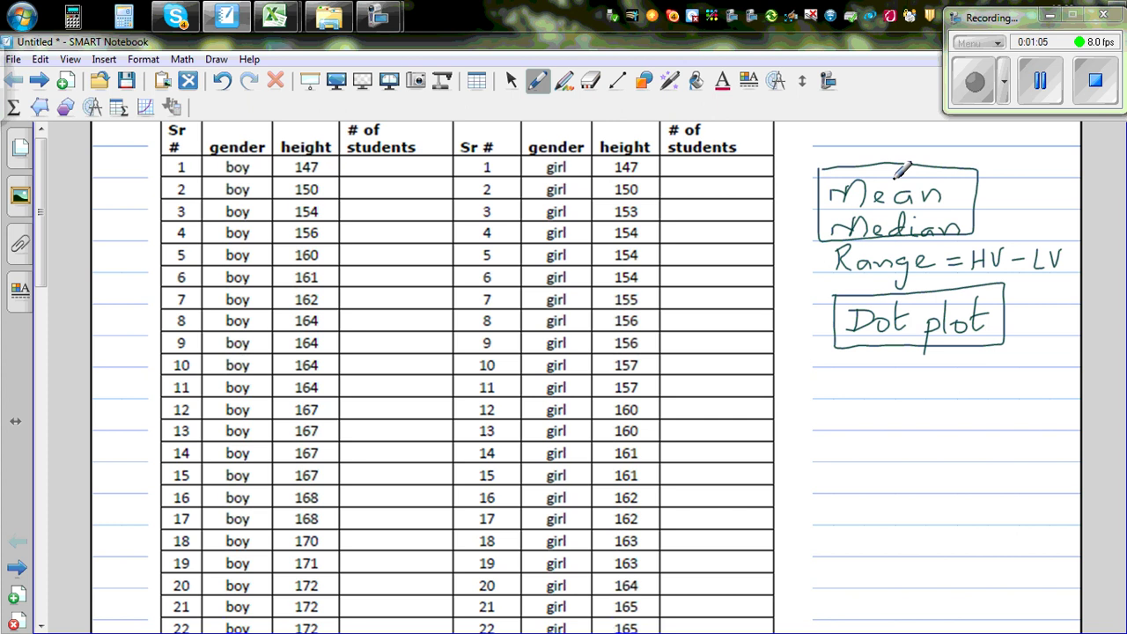
# In red ink, write "Stats" above the Mean and Median box and add a boxed "Graph" label with an arrow to Dot plot.
pyautogui.click(540, 83)
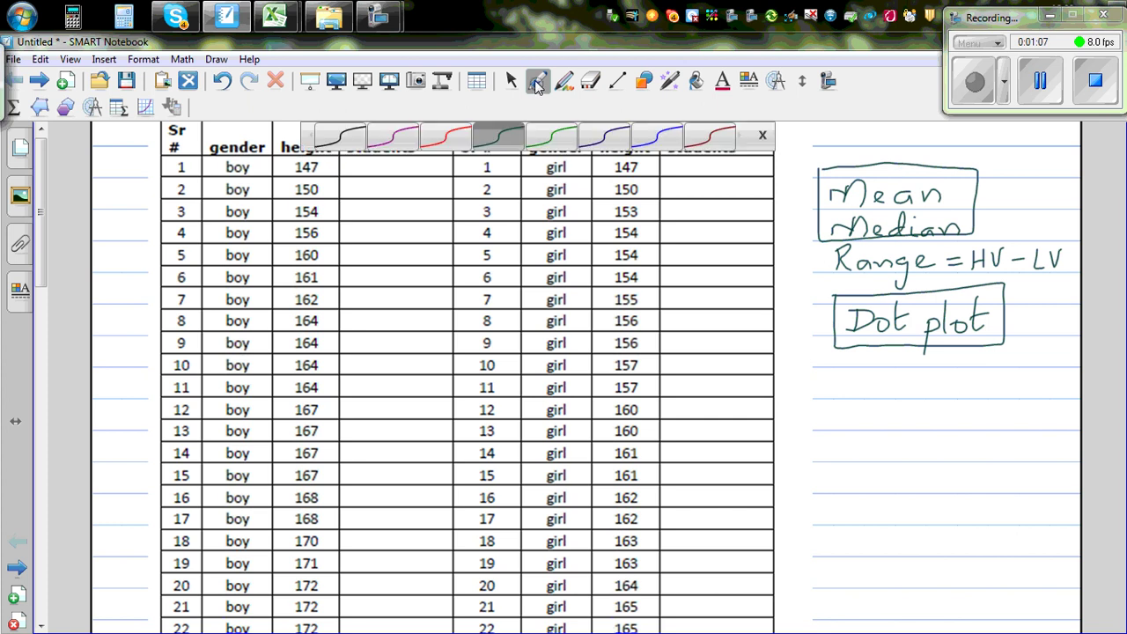
pyautogui.click(439, 145)
pyautogui.moveTo(850, 132)
pyautogui.mouseDown()
pyautogui.moveTo(836, 148)
pyautogui.moveTo(861, 148)
pyautogui.moveTo(874, 132)
pyautogui.moveTo(887, 150)
pyautogui.moveTo(907, 135)
pyautogui.moveTo(911, 148)
pyautogui.mouseUp()
pyautogui.moveTo(872, 393)
pyautogui.mouseDown()
pyautogui.moveTo(910, 356)
pyautogui.moveTo(911, 368)
pyautogui.mouseUp()
pyautogui.moveTo(881, 410)
pyautogui.mouseDown()
pyautogui.moveTo(941, 411)
pyautogui.moveTo(964, 426)
pyautogui.mouseUp()
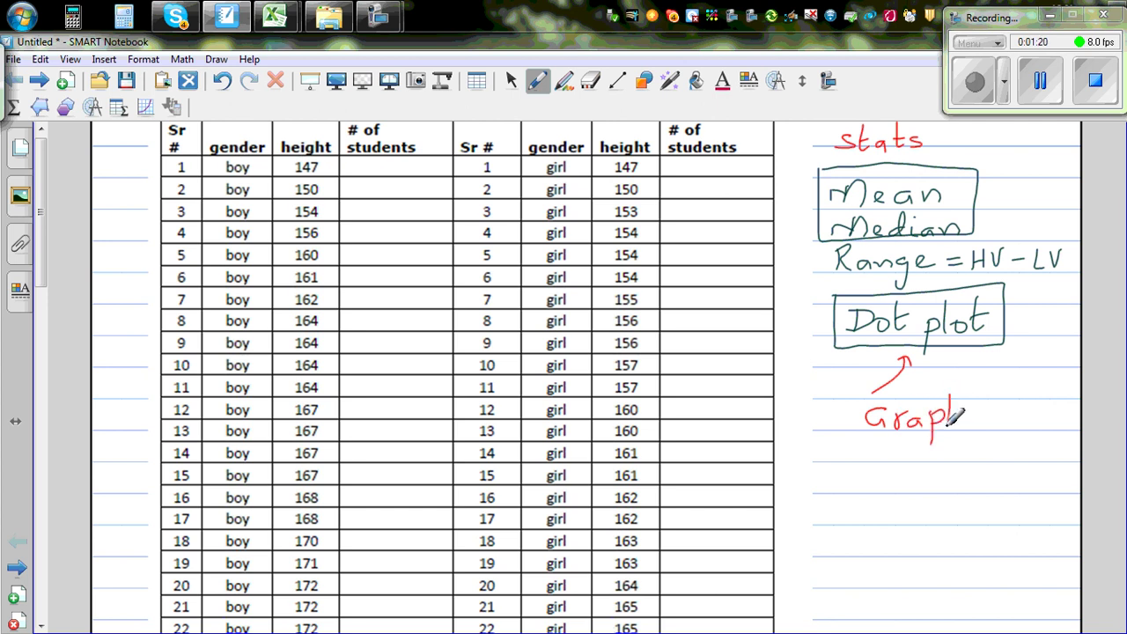
pyautogui.moveTo(856, 398)
pyautogui.mouseDown()
pyautogui.moveTo(857, 433)
pyautogui.moveTo(984, 423)
pyautogui.moveTo(977, 388)
pyautogui.moveTo(851, 398)
pyautogui.mouseUp()
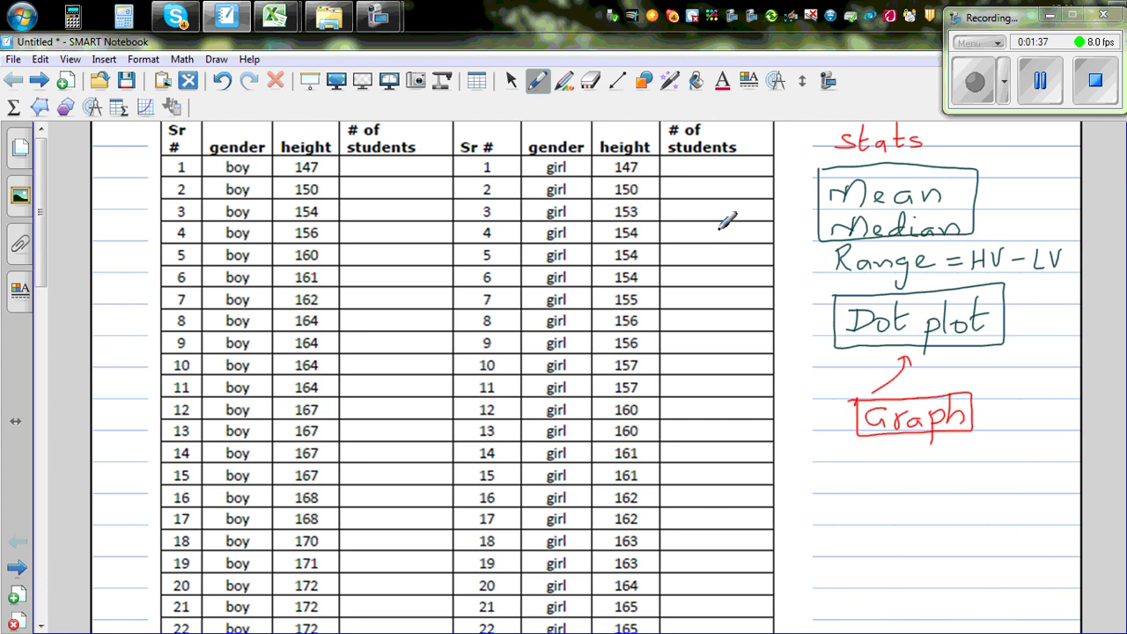
# Switch to the "height of boys and girls" workbook in Excel, slightly widen the # of boys column and enlarge the sheet to 130%.
pyautogui.moveTo(276, 17)
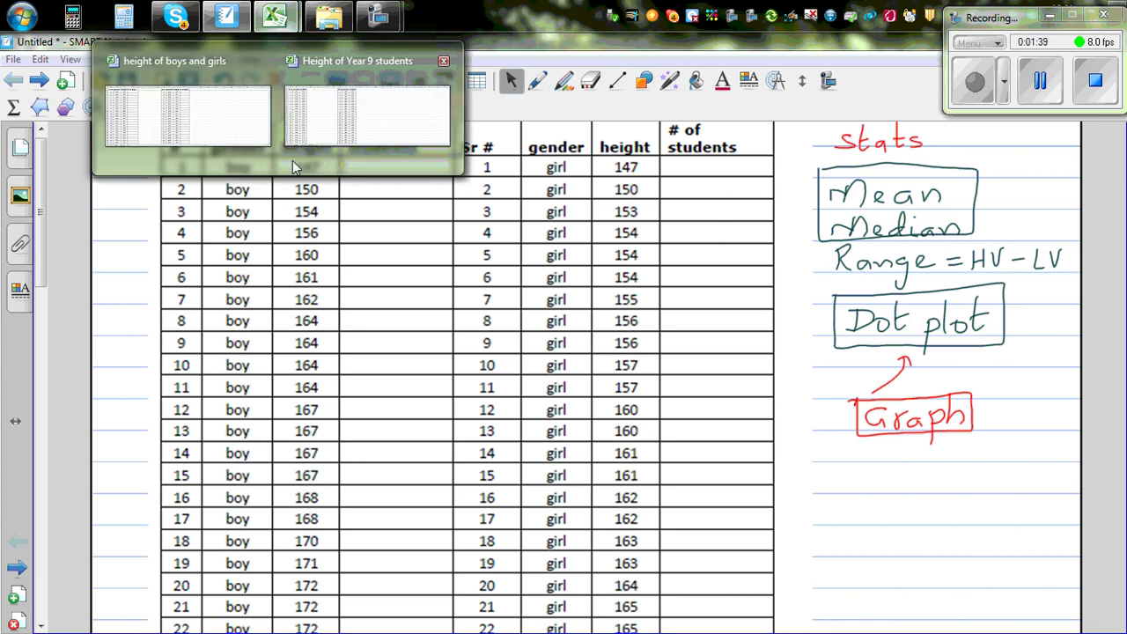
pyautogui.click(221, 134)
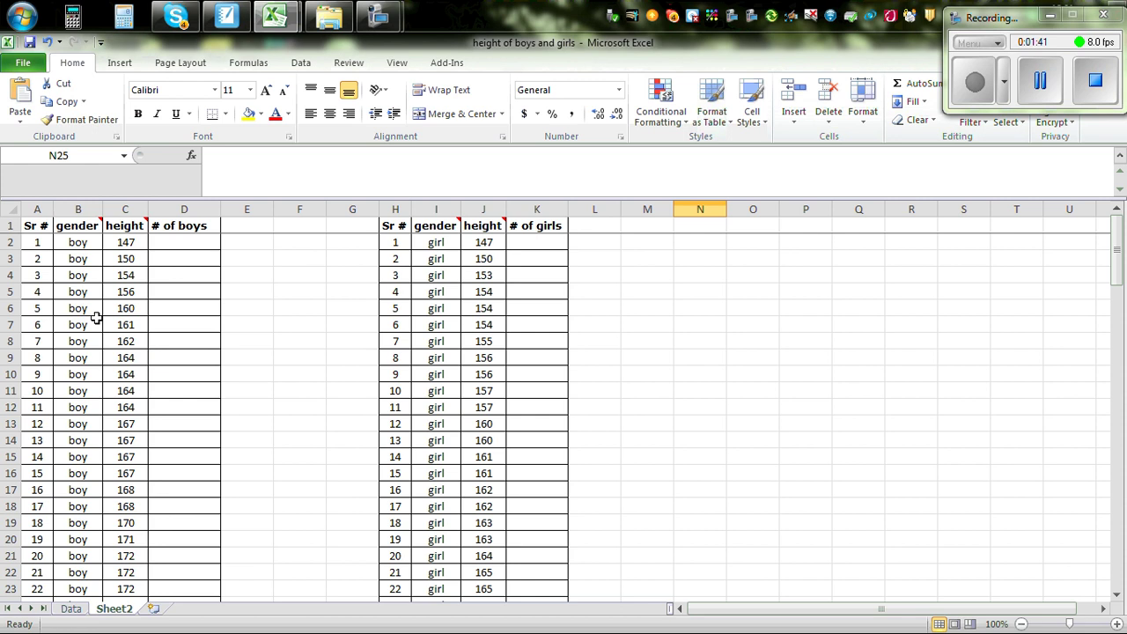
pyautogui.moveTo(1120, 265); pyautogui.dragTo(1107, 244)
pyautogui.moveTo(221, 207); pyautogui.dragTo(236, 208)
pyautogui.click(163, 244)
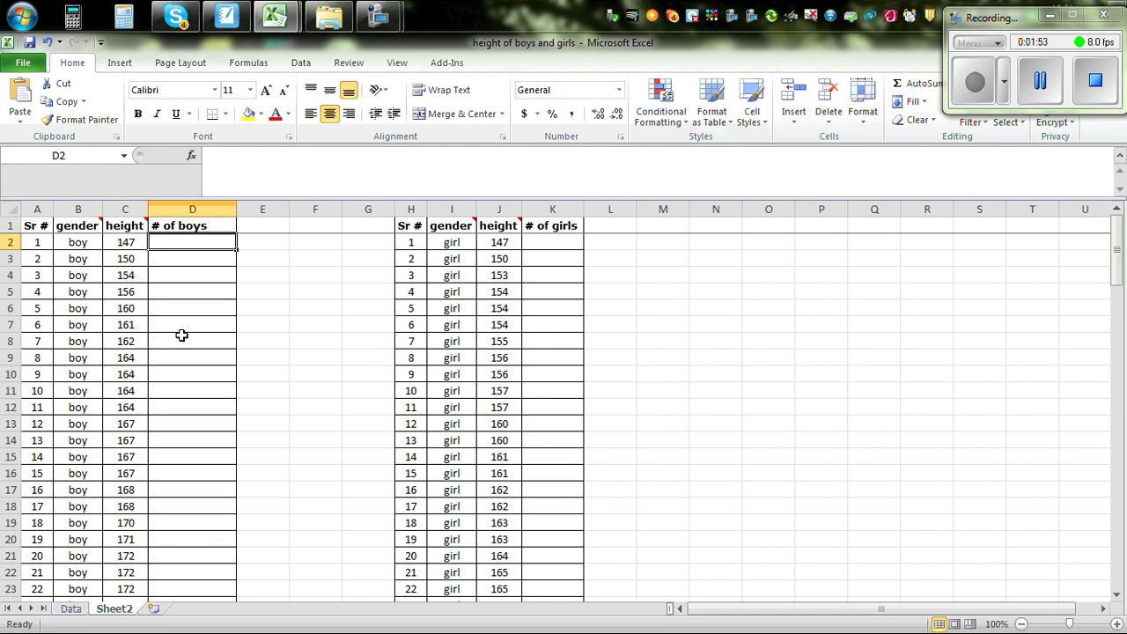
pyautogui.scroll(2, 197, 300)
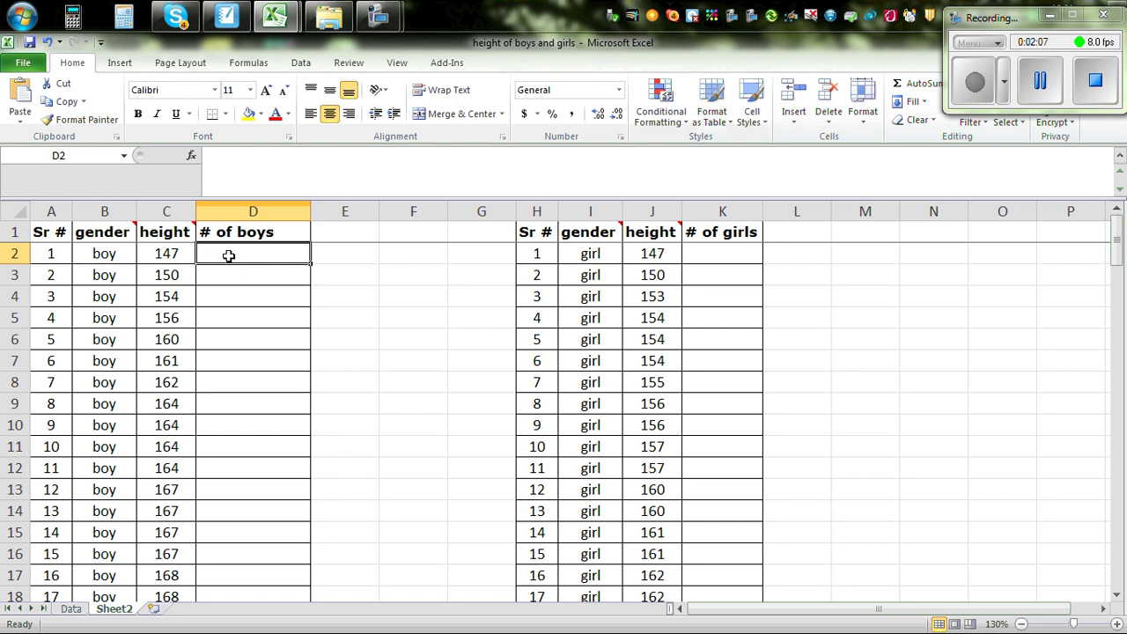
pyautogui.write('=')
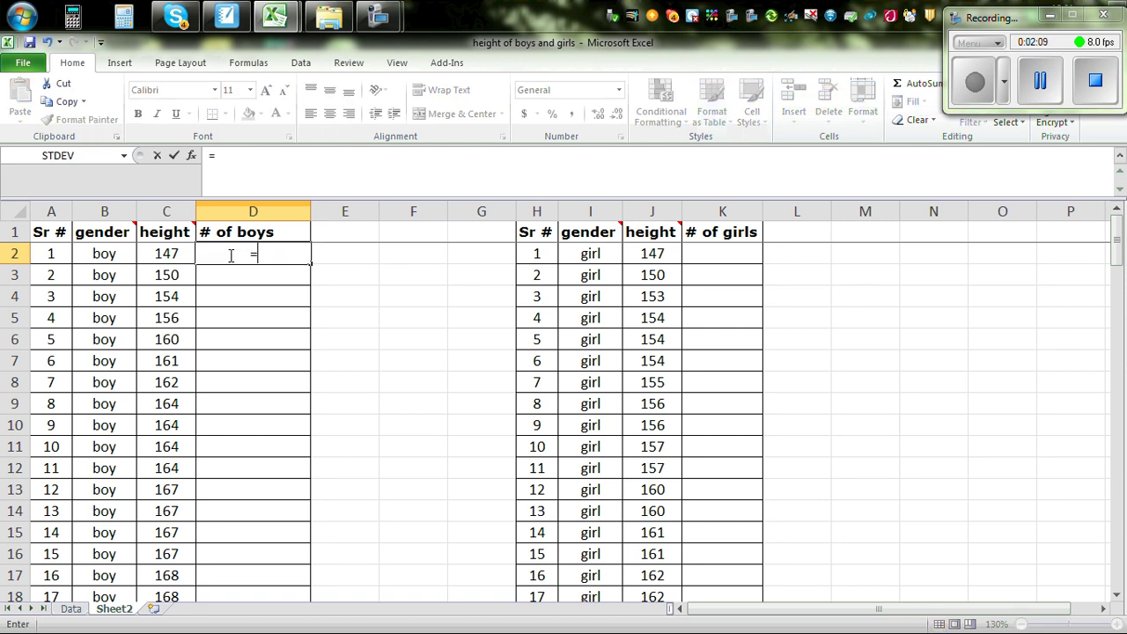
pyautogui.write('if')
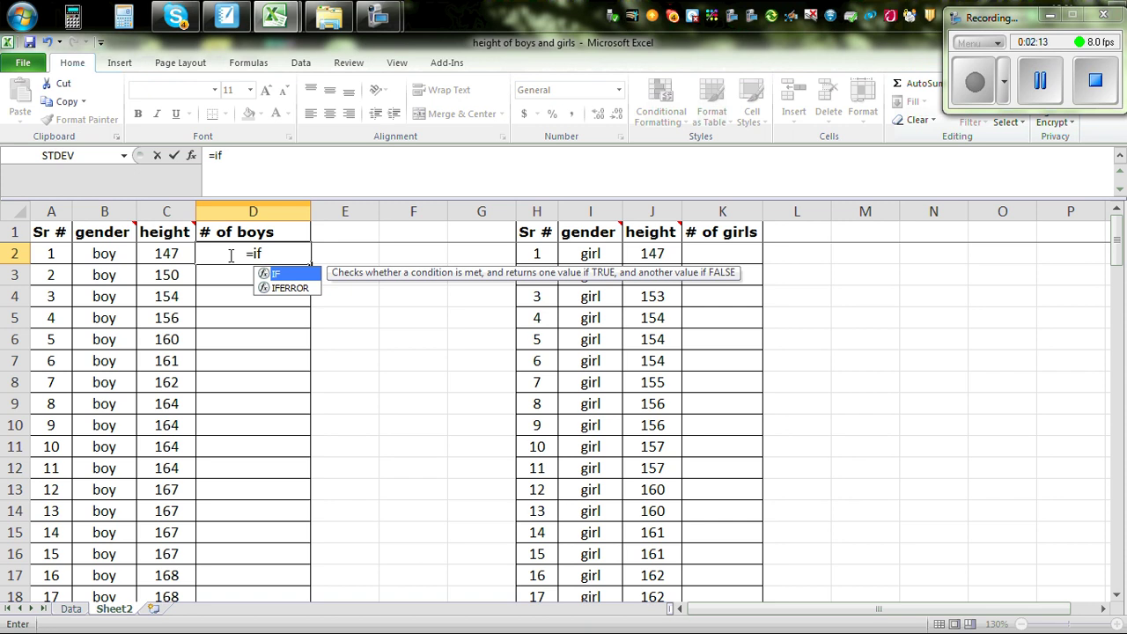
pyautogui.write('(')
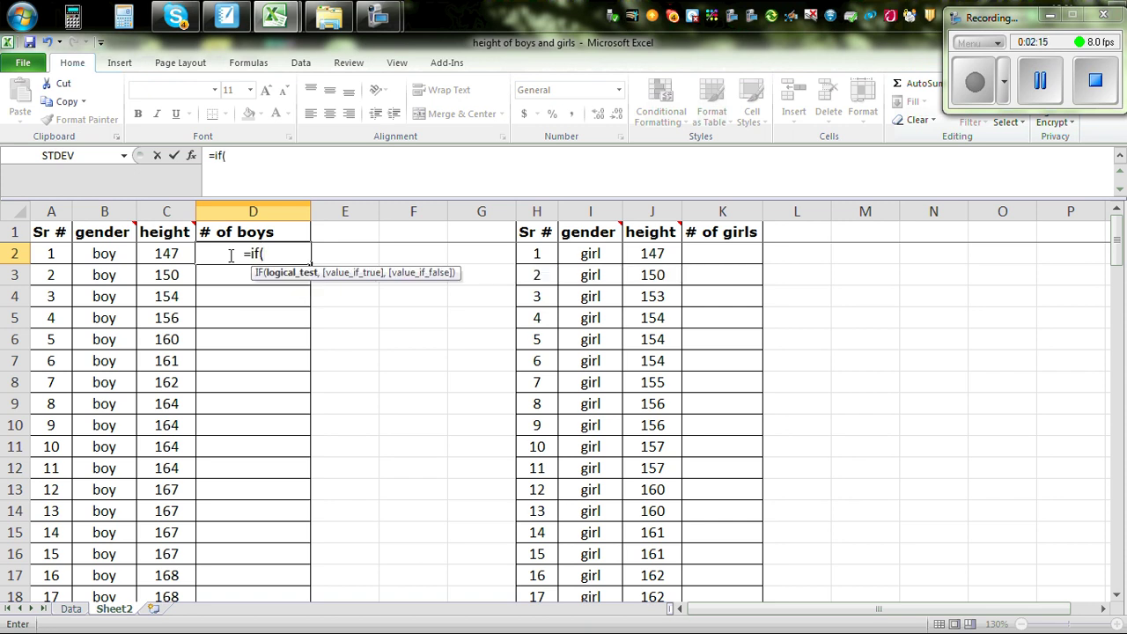
pyautogui.press('BackSpace')
pyautogui.press('BackSpace')
pyautogui.press('BackSpace')
pyautogui.press('BackSpace')
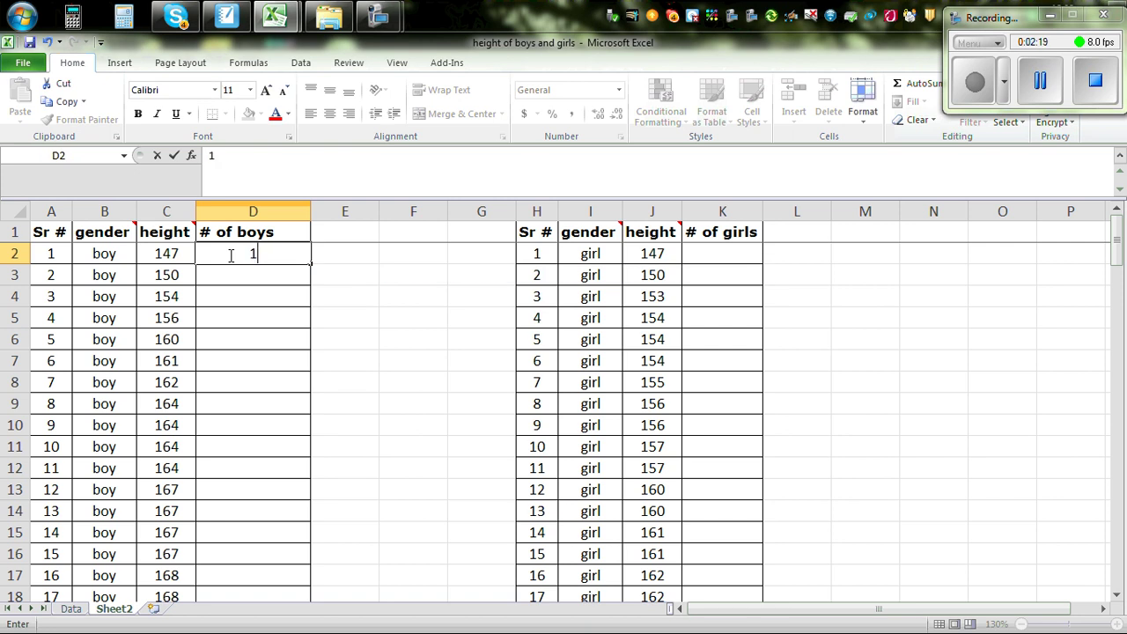
# Enter 1 as the first count in D2 and the running-count formula =IF(C3=C2,D2+1,1) in D3.
pyautogui.press('Return')
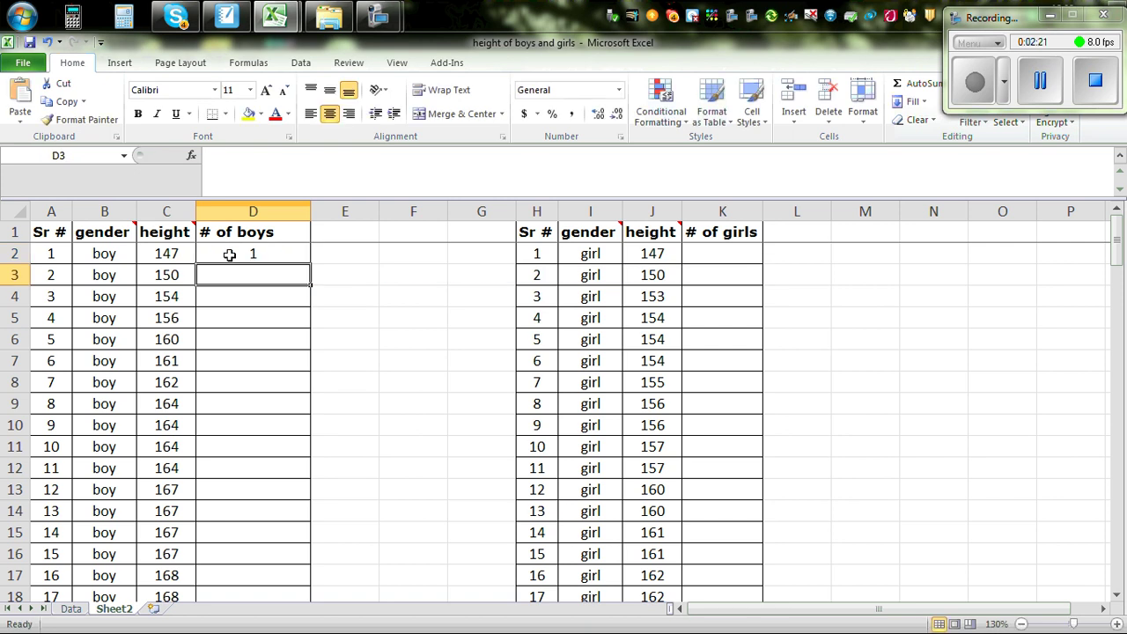
pyautogui.write('=')
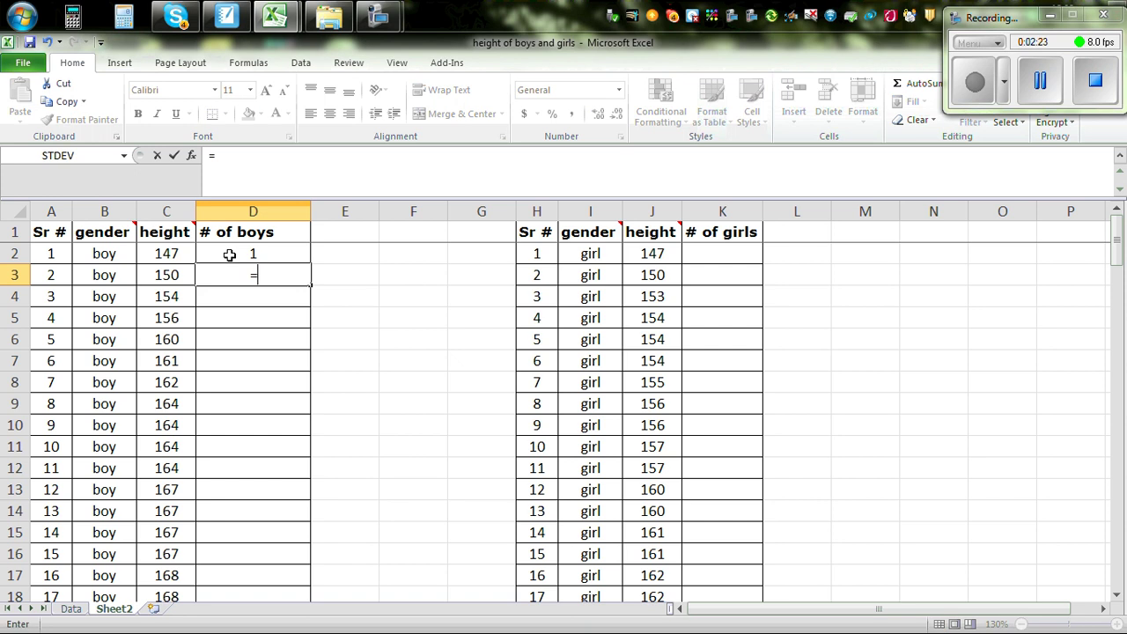
pyautogui.write('if')
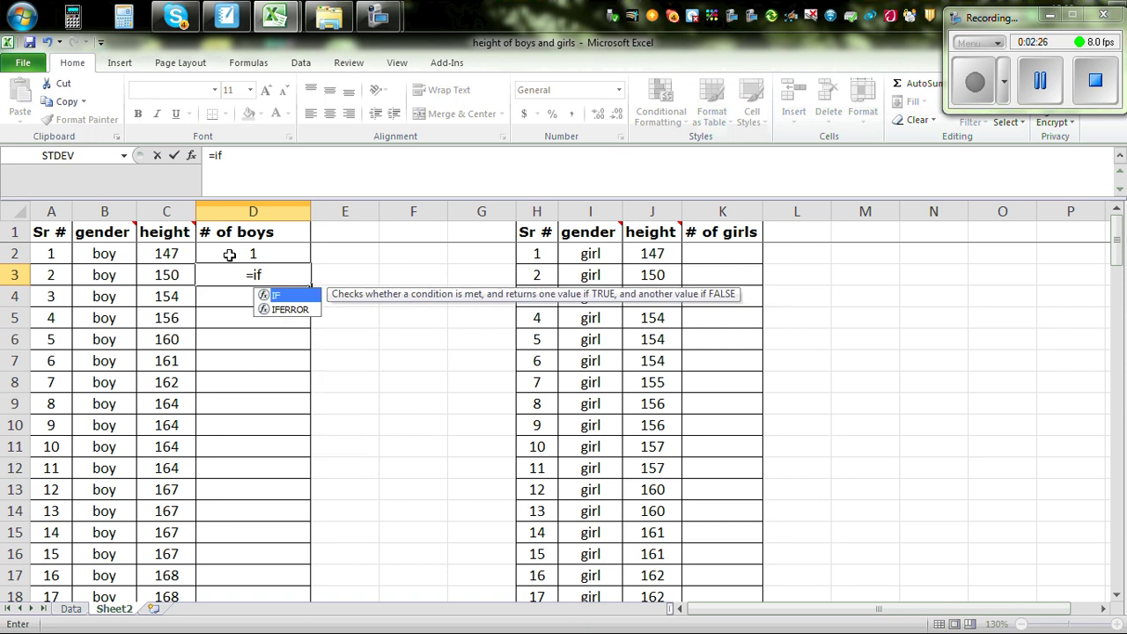
pyautogui.write('(')
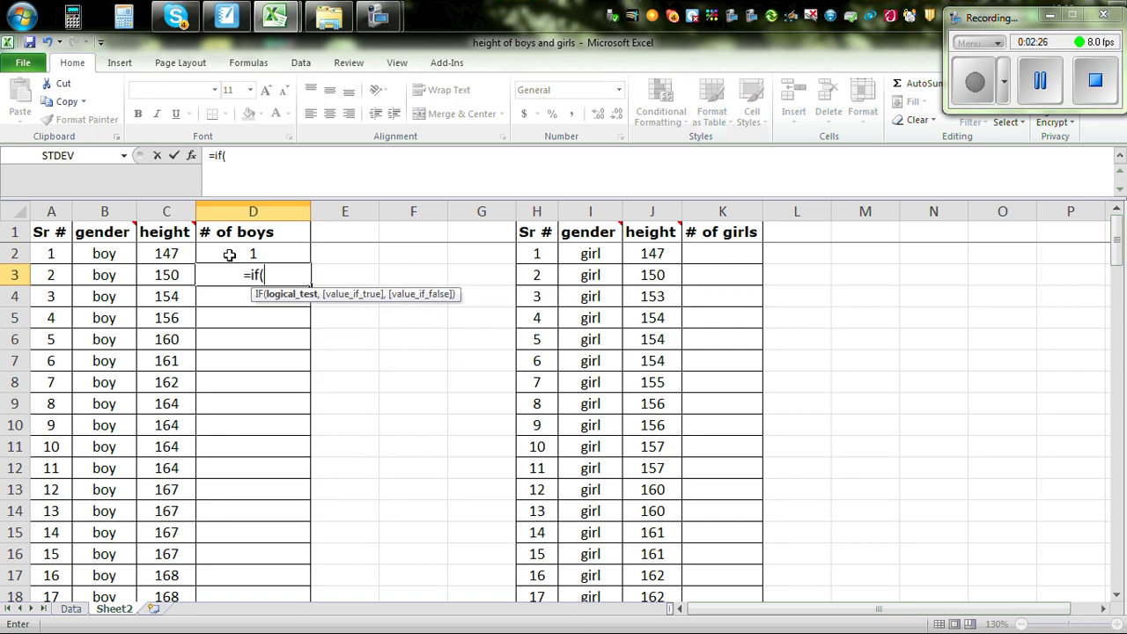
pyautogui.click(162, 277)
pyautogui.write('=')
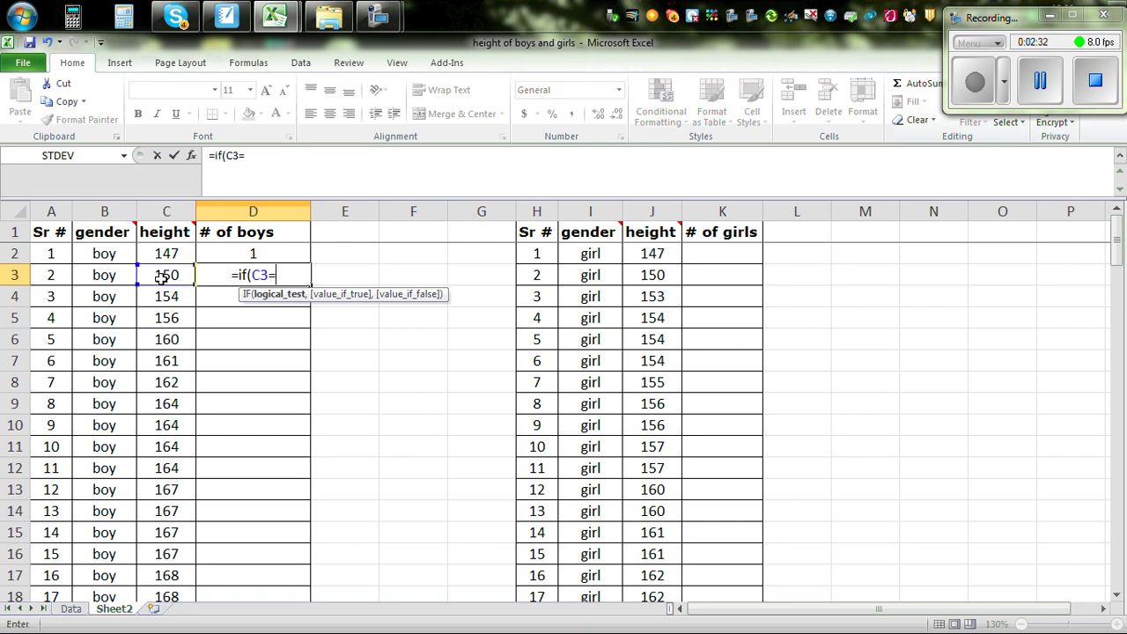
pyautogui.click(168, 254)
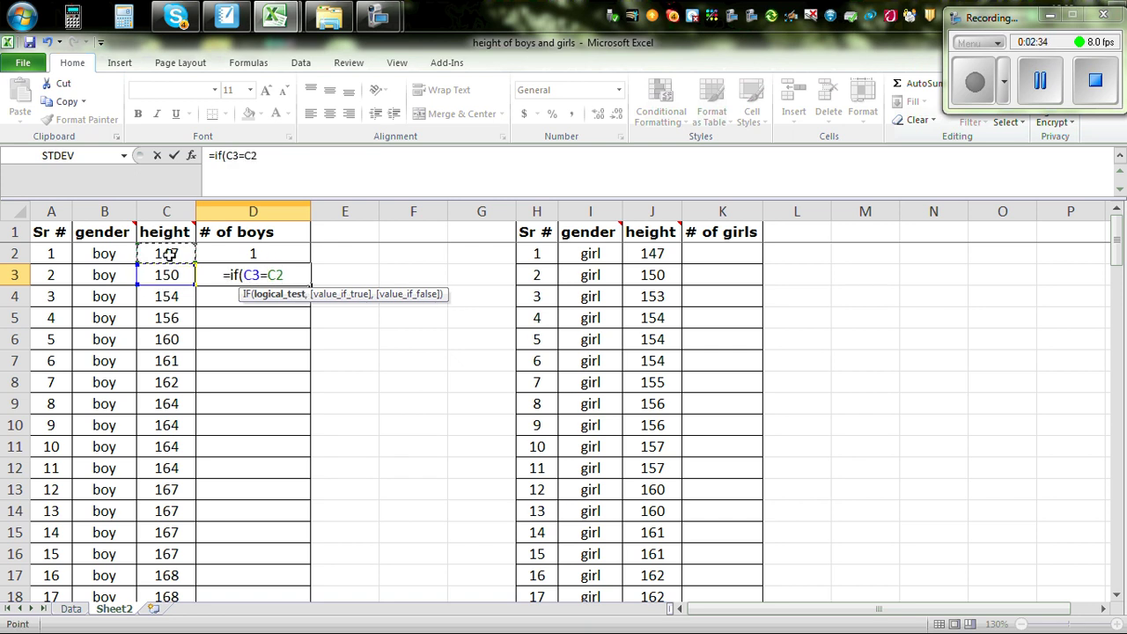
pyautogui.write(',')
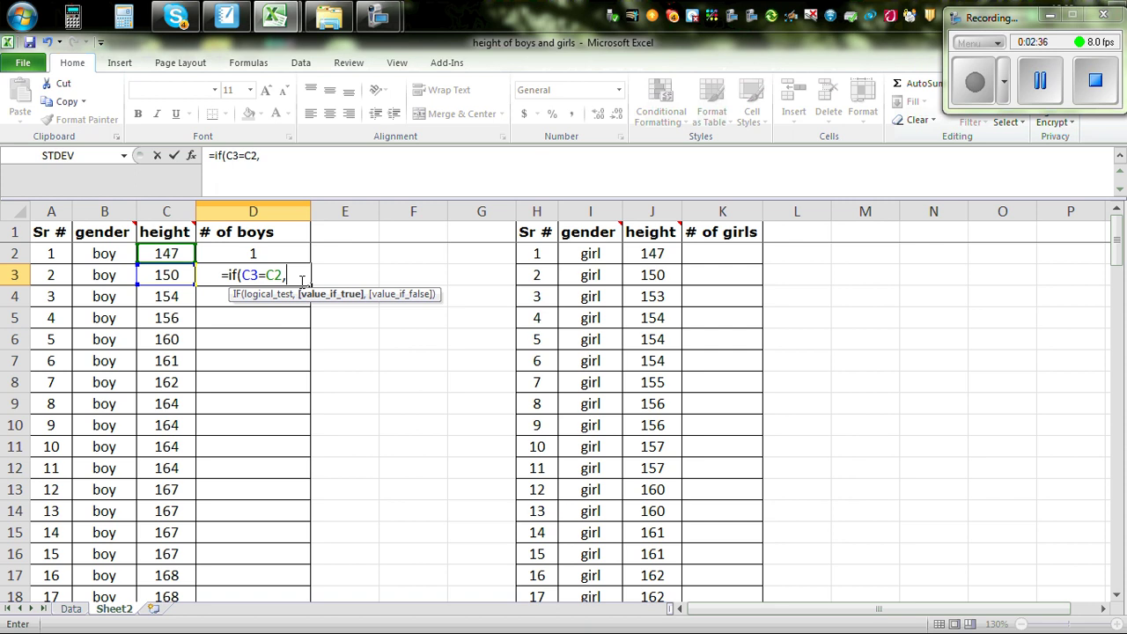
pyautogui.click(243, 254)
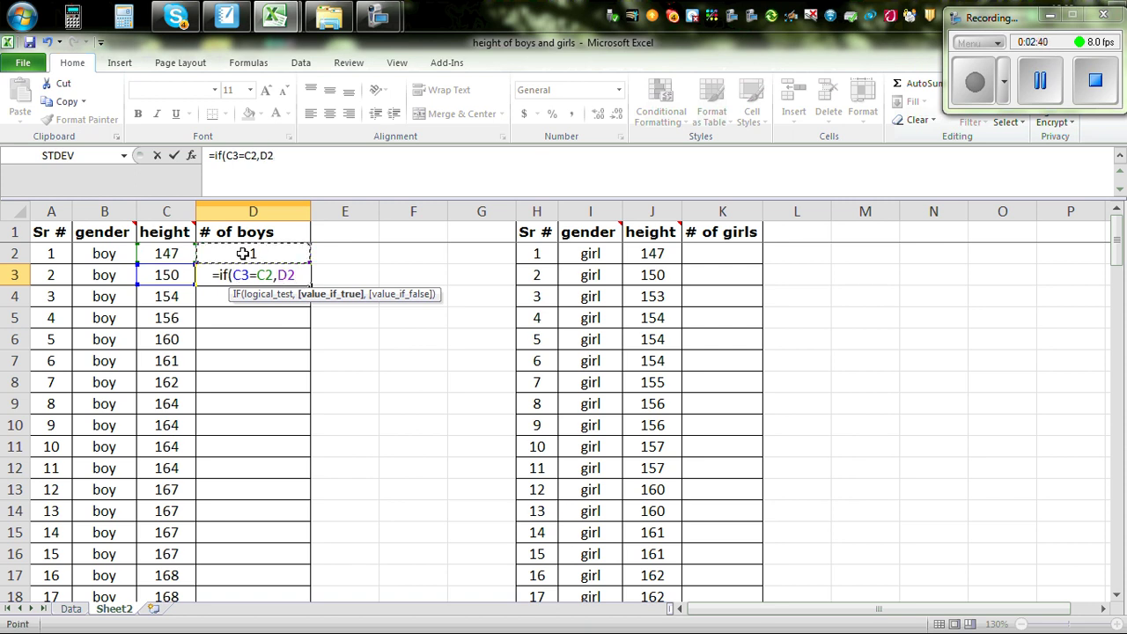
pyautogui.write('+')
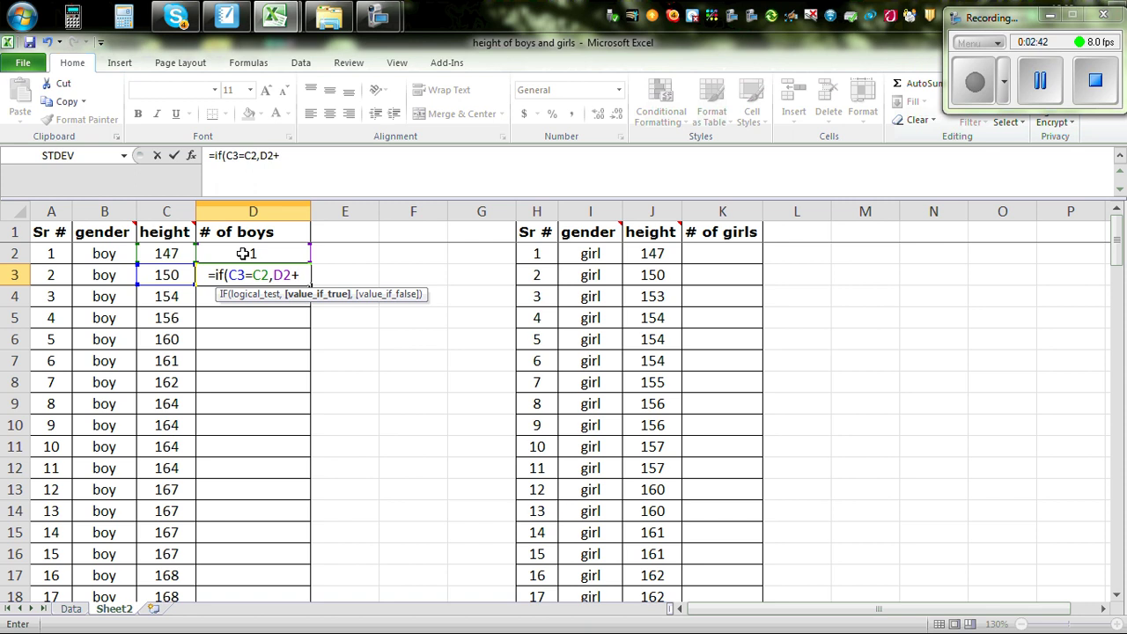
pyautogui.write('1')
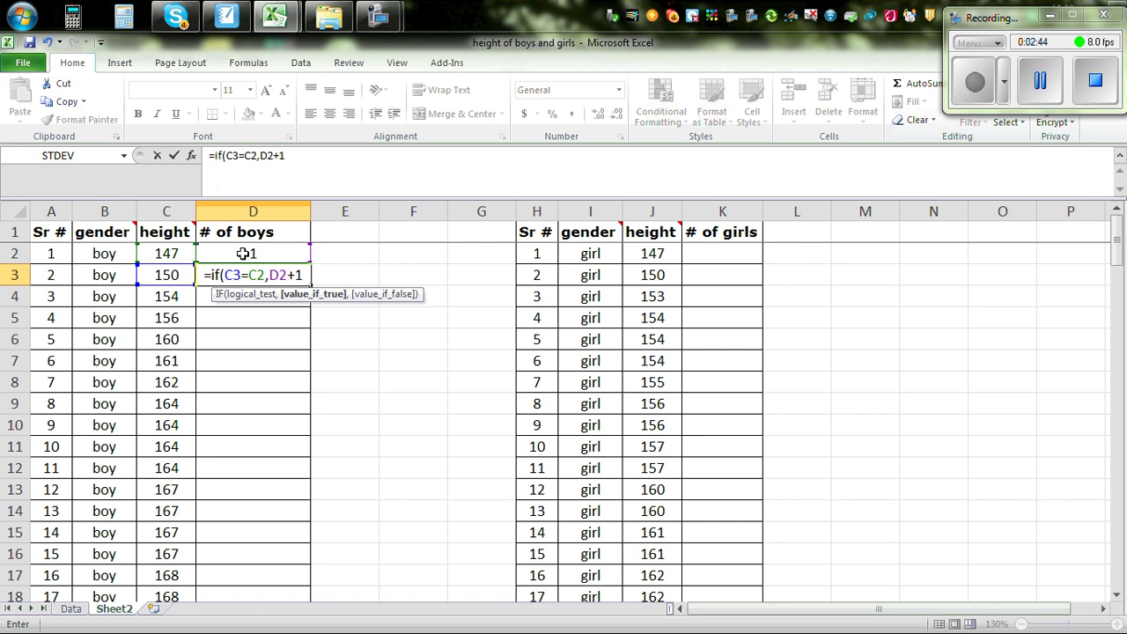
pyautogui.write(',')
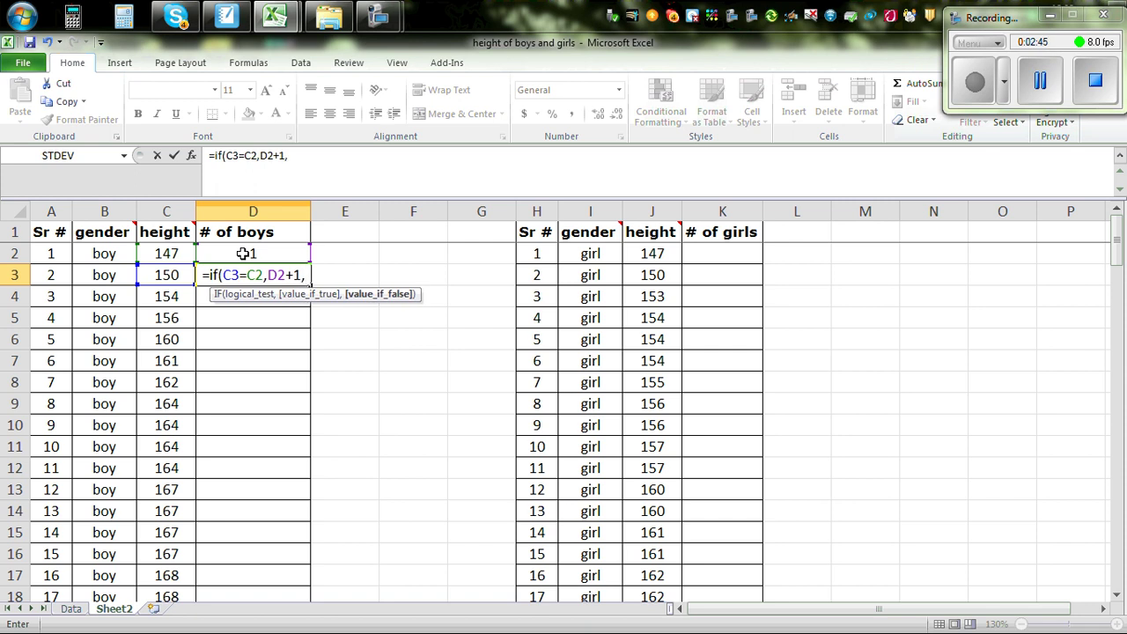
pyautogui.write('1')
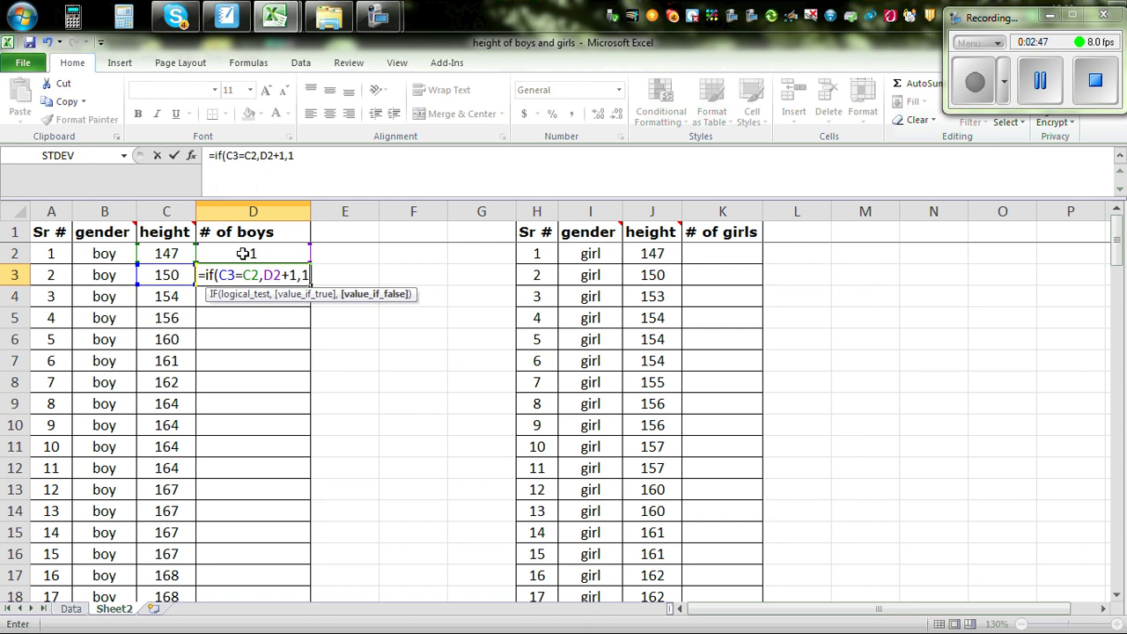
pyautogui.write(')')
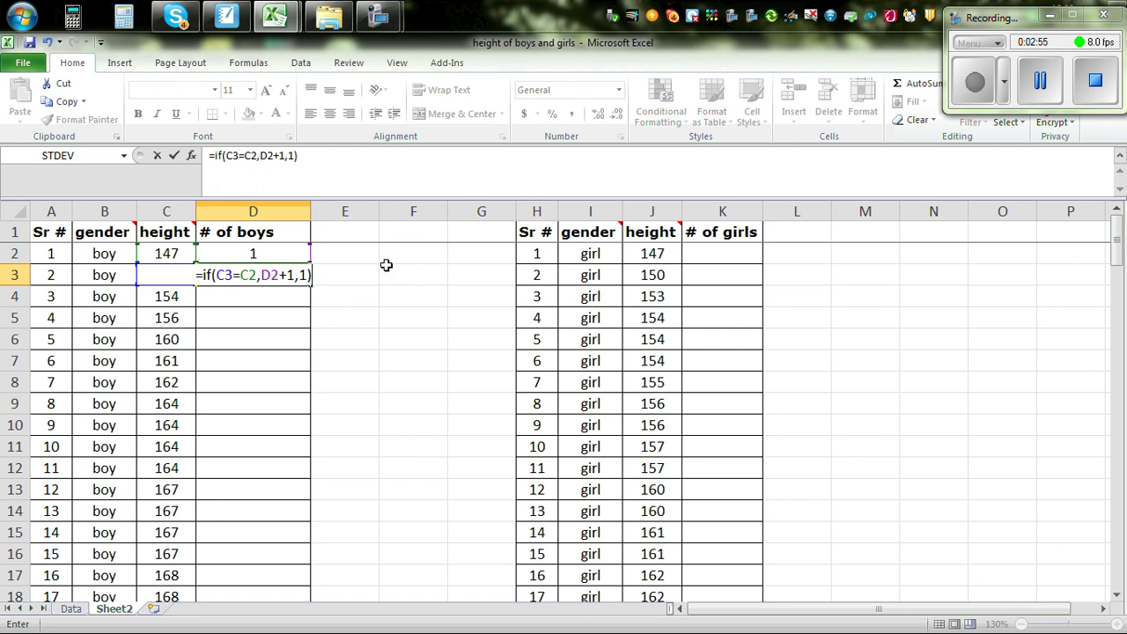
pyautogui.press('Return')
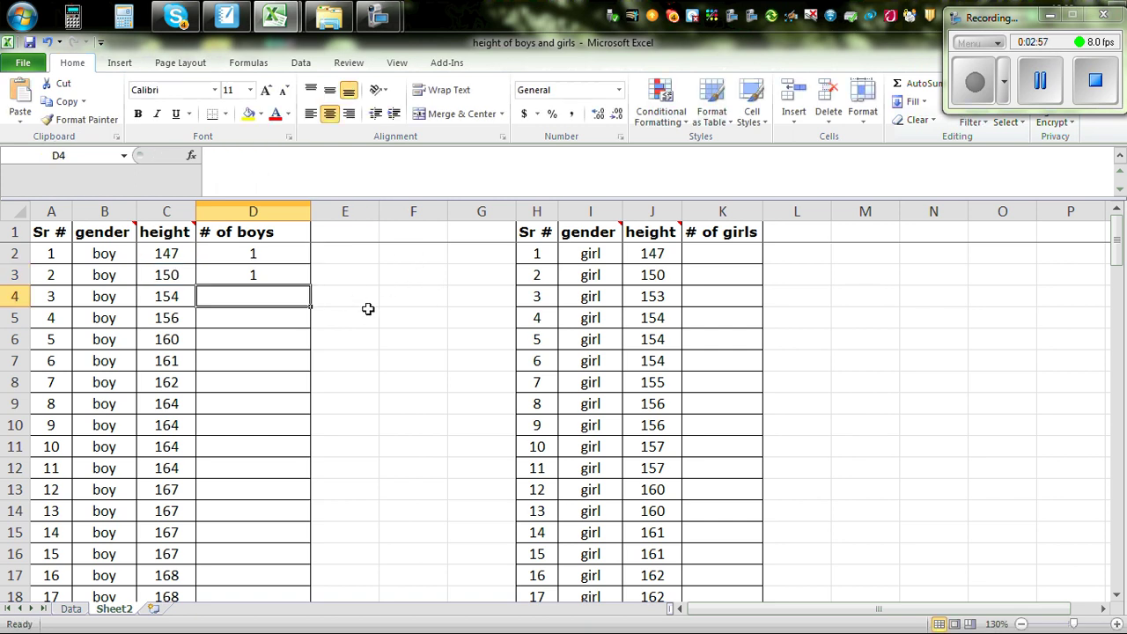
# Fill the D3 formula down the # of boys column to row 31 and review the filled counts.
pyautogui.click(242, 274)
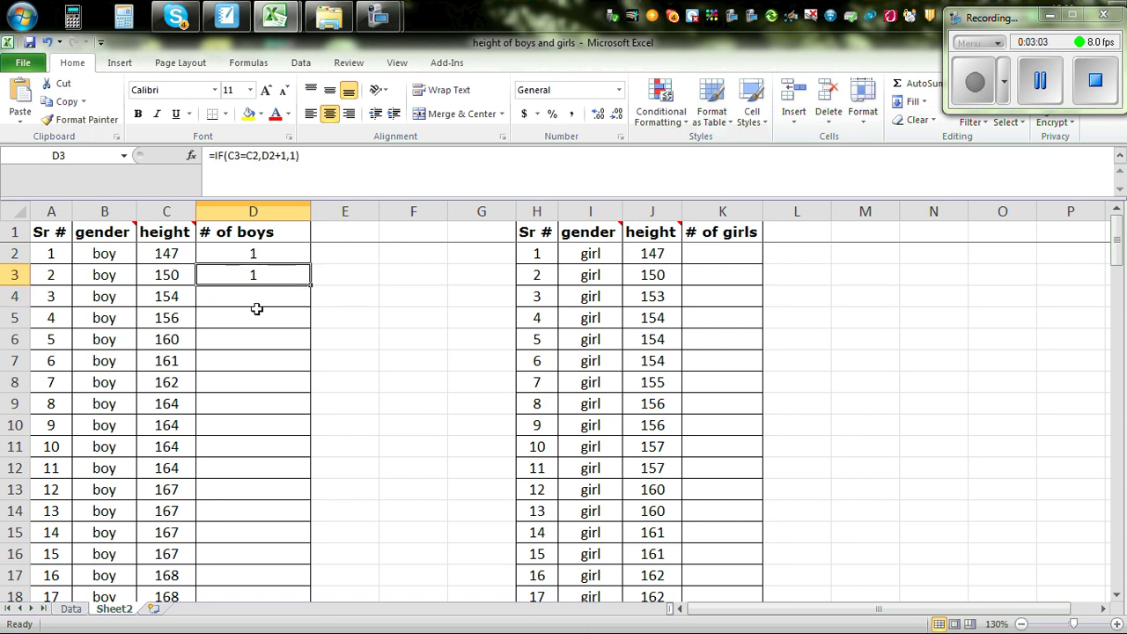
pyautogui.click(369, 292)
pyautogui.click(235, 274)
pyautogui.doubleClick(310, 283)
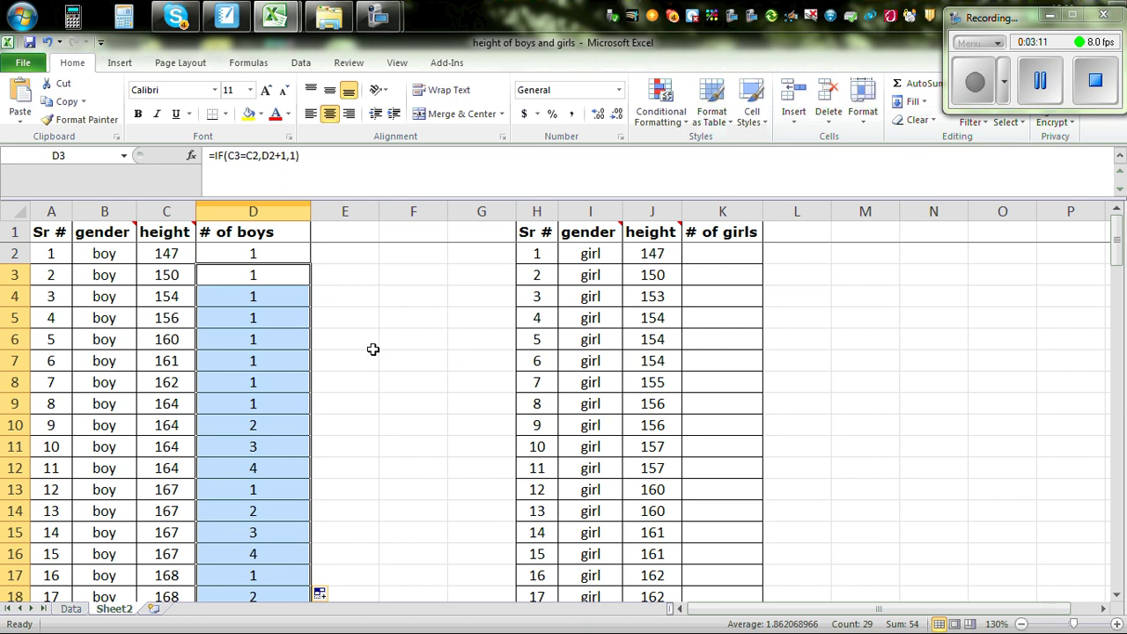
pyautogui.scroll(-1, 386, 339)
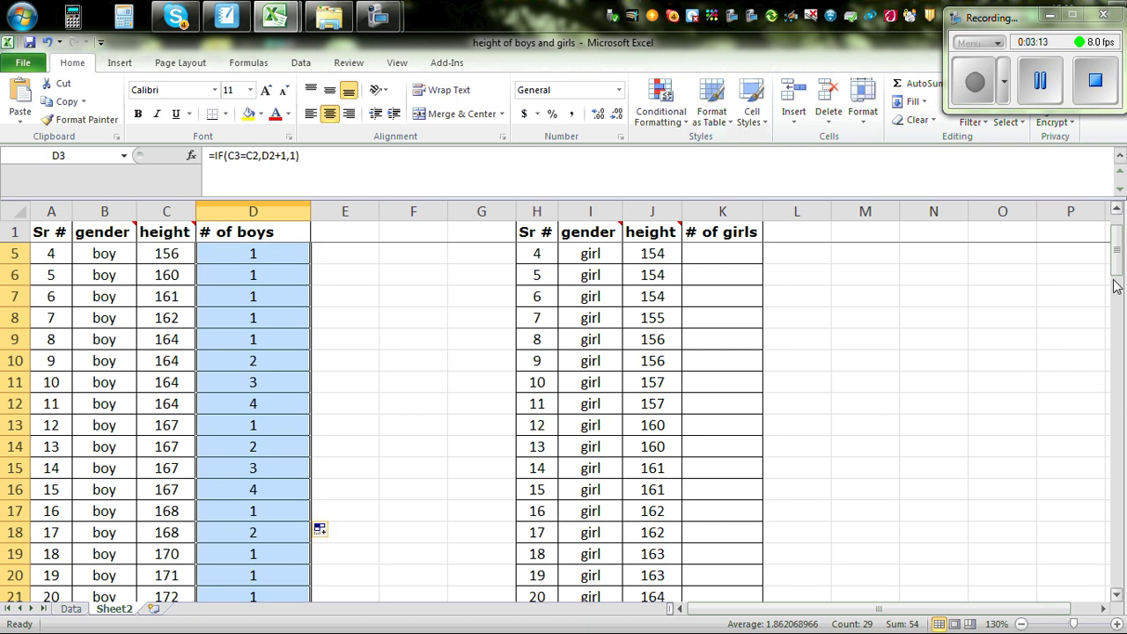
pyautogui.moveTo(1118, 257); pyautogui.dragTo(1117, 258)
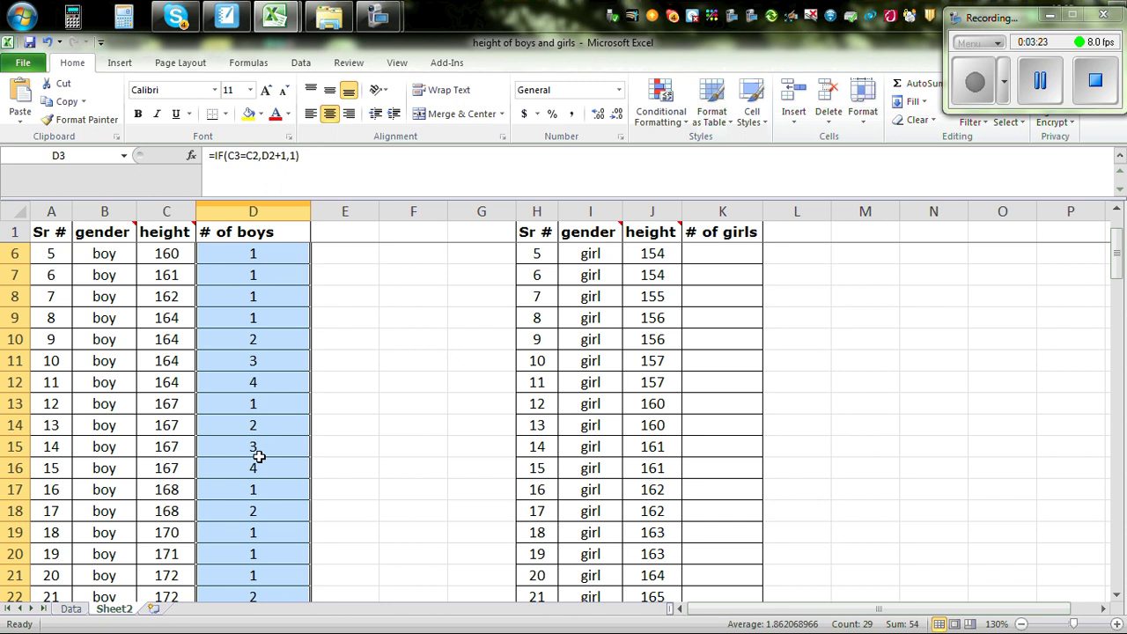
pyautogui.scroll(-2, 382, 485)
pyautogui.scroll(-3, 382, 481)
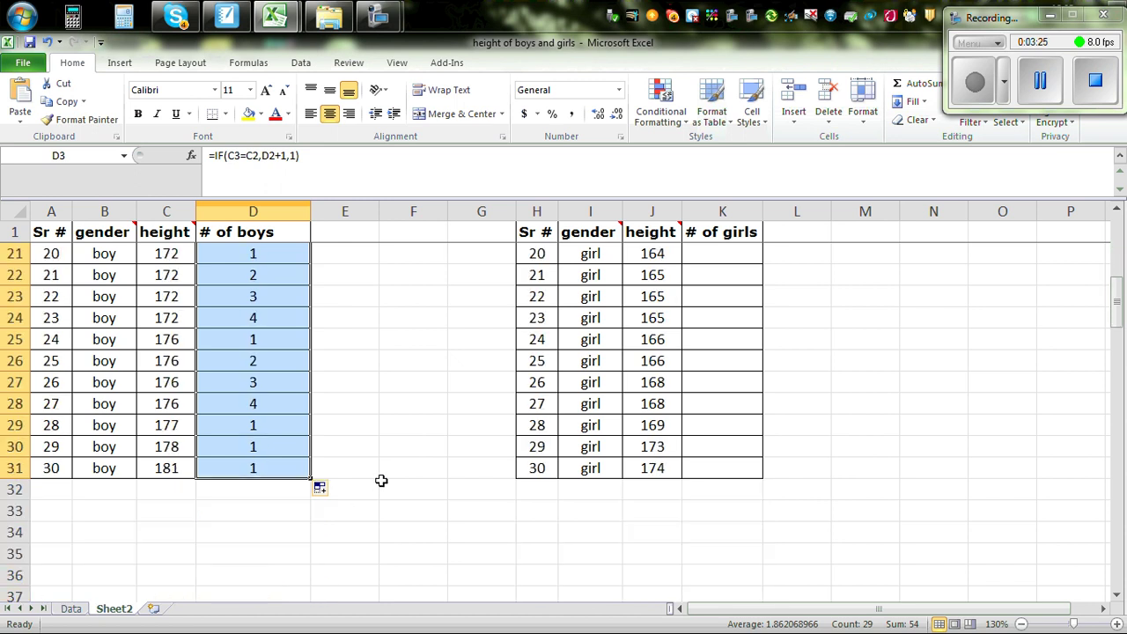
pyautogui.scroll(6, 443, 373)
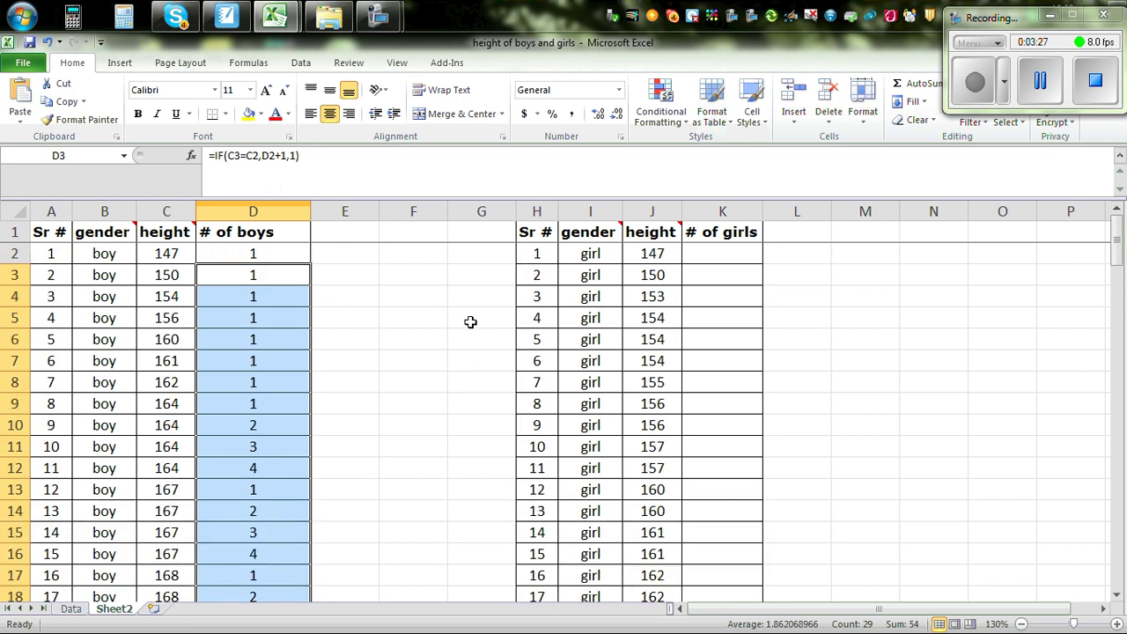
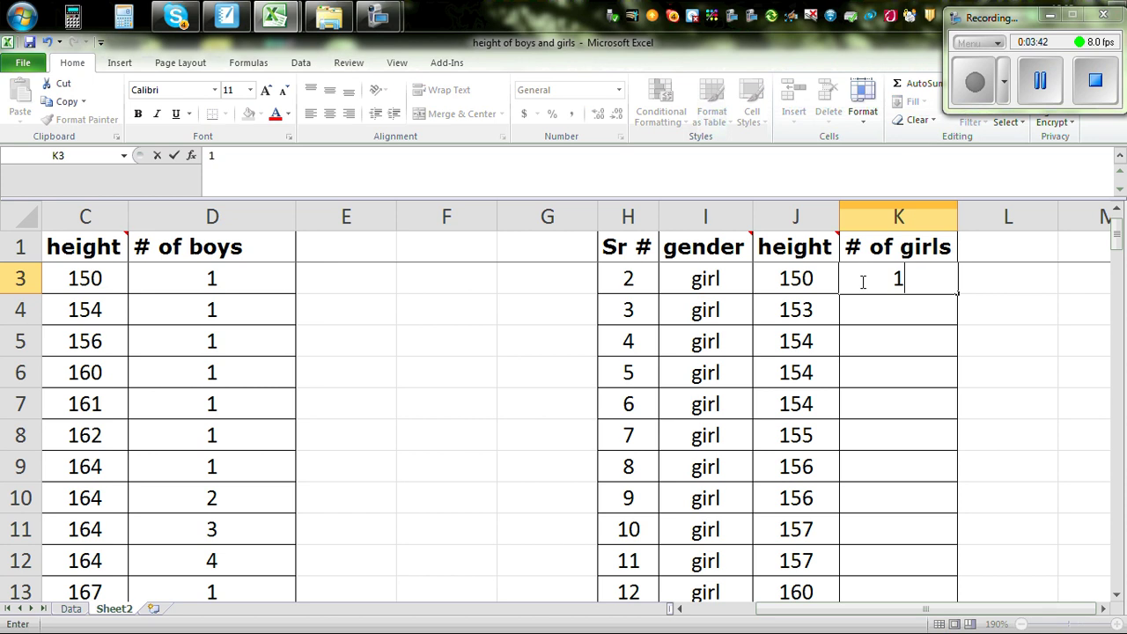
pyautogui.press('Return')
pyautogui.write('=')
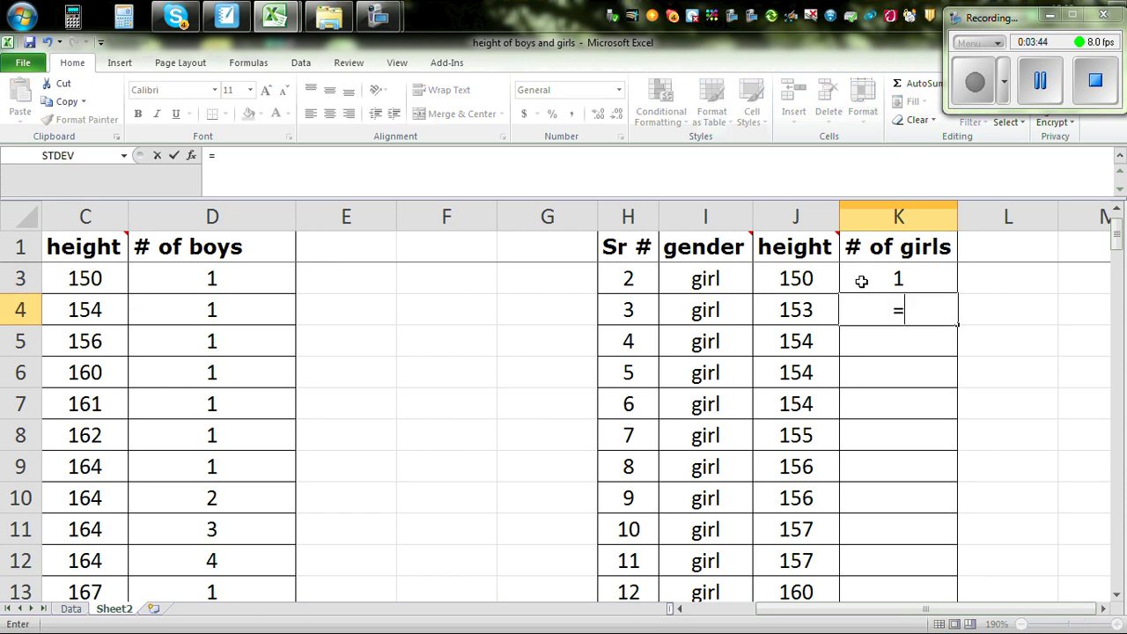
pyautogui.write('if(')
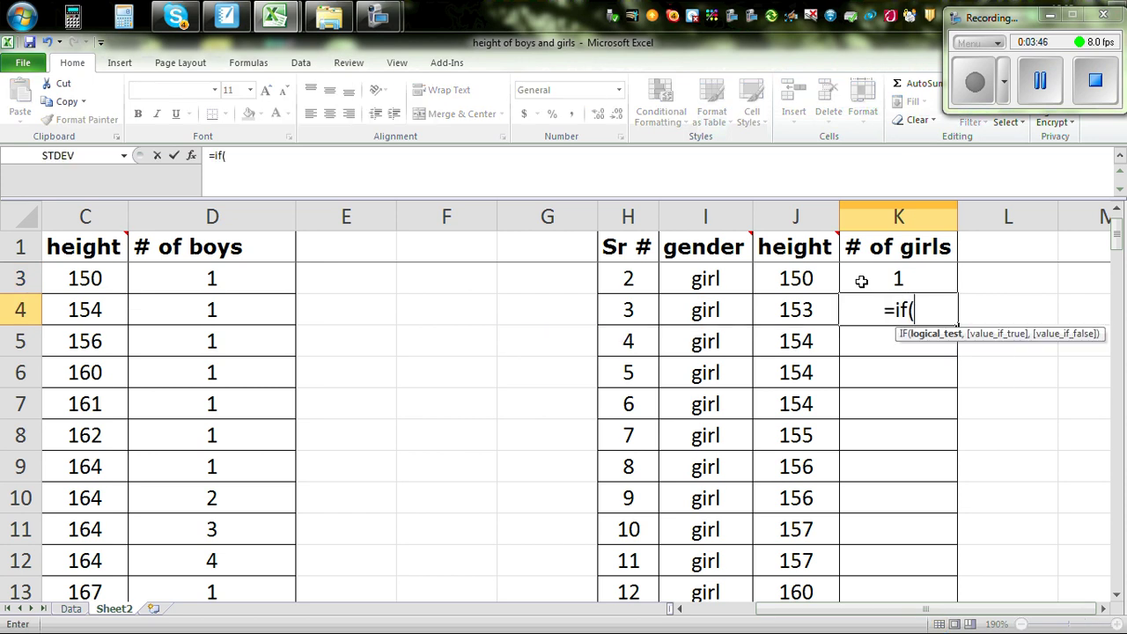
pyautogui.click(792, 308)
pyautogui.write('=')
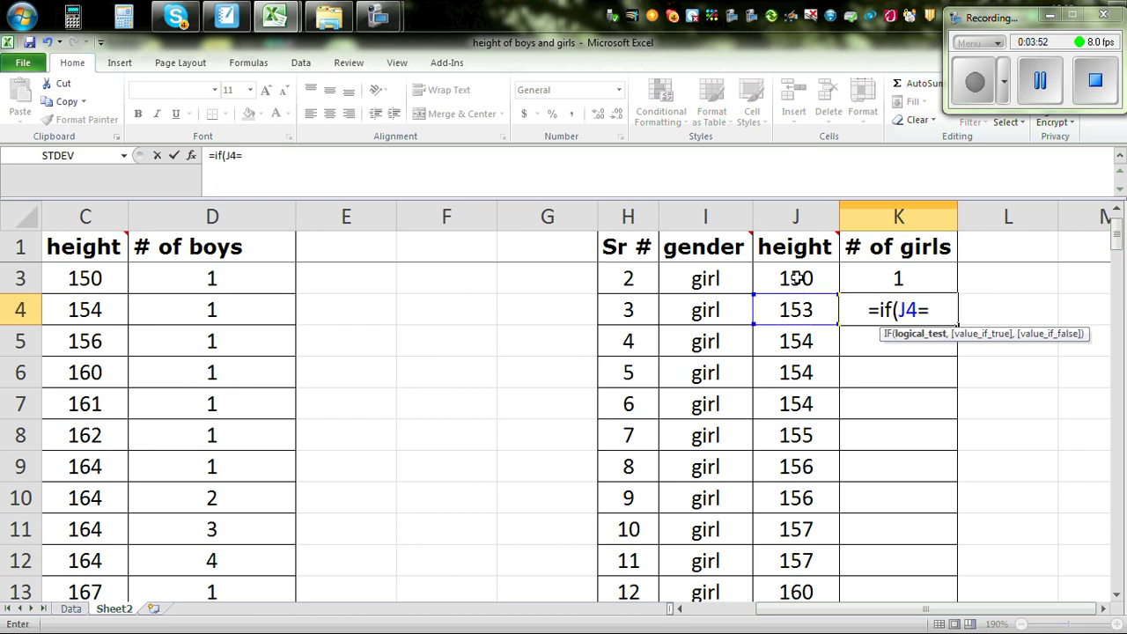
pyautogui.click(797, 278)
pyautogui.write(',')
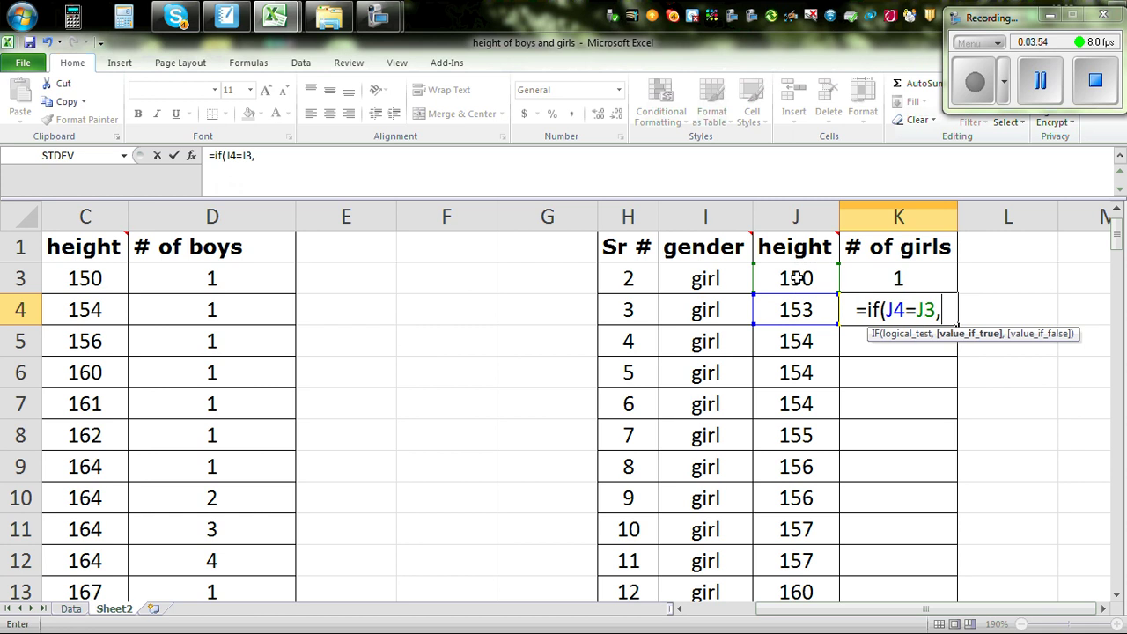
pyautogui.click(894, 279)
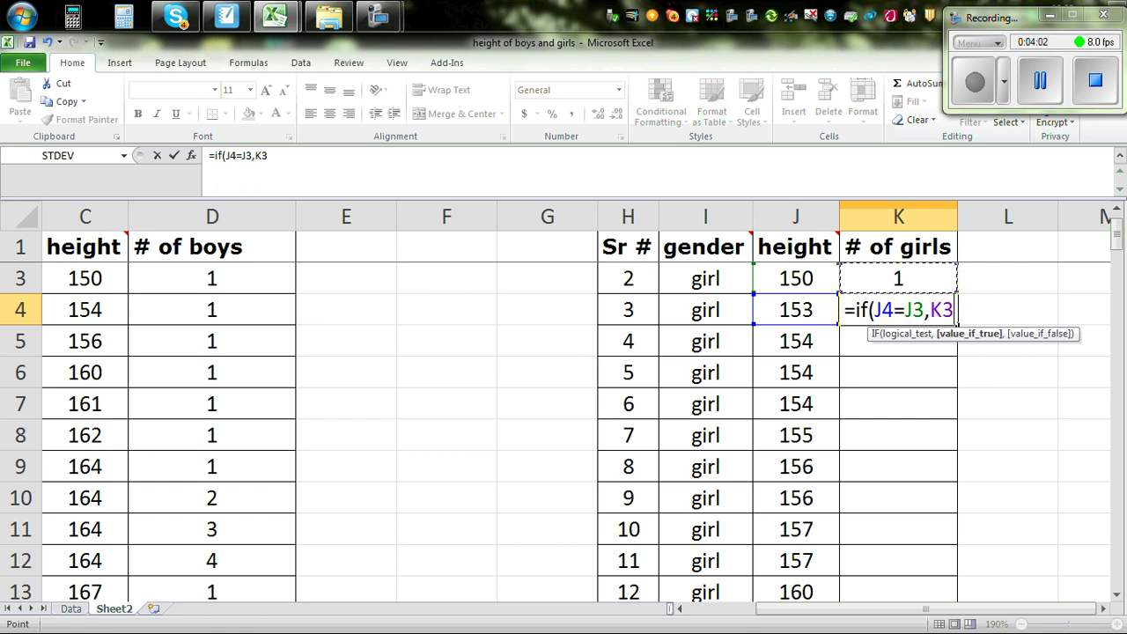
pyautogui.scroll(1, 493, 586)
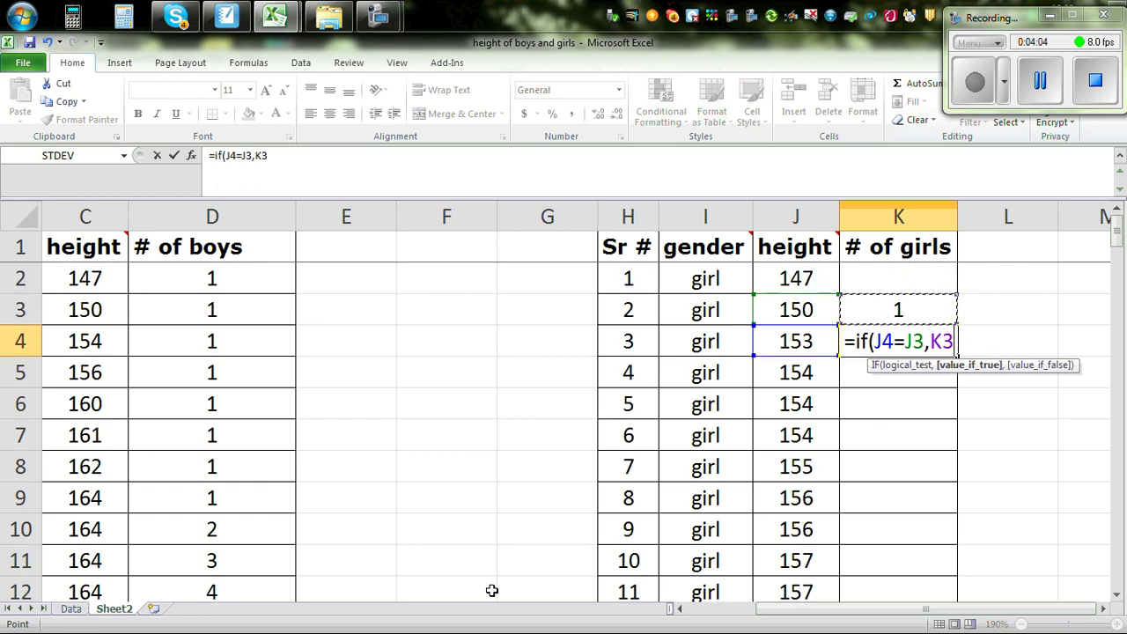
pyautogui.click(891, 279)
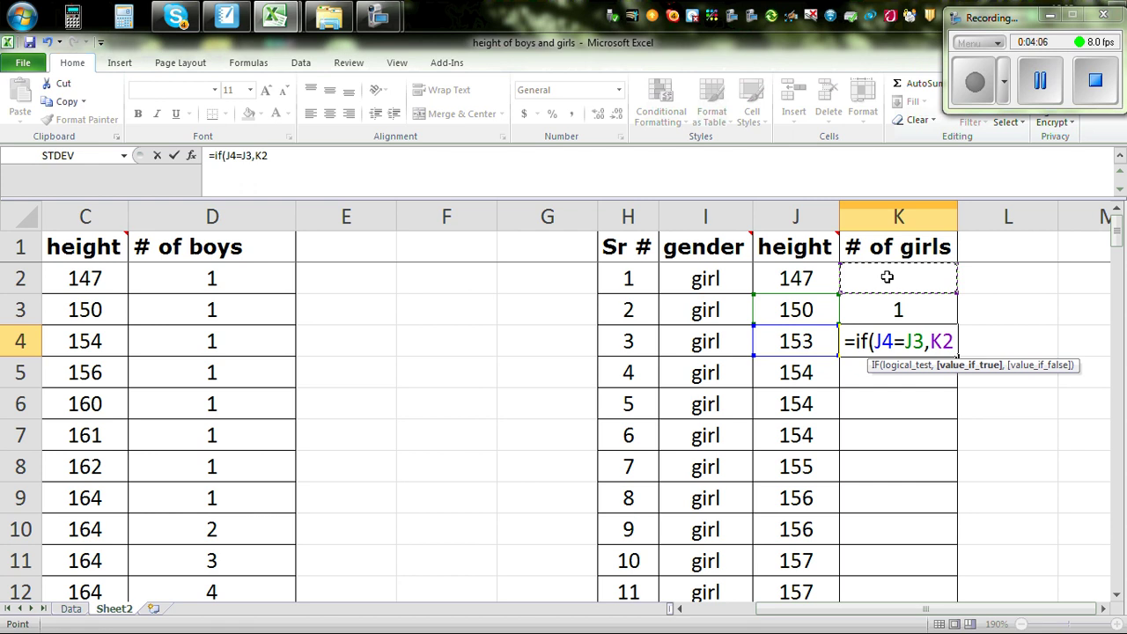
pyautogui.write('1')
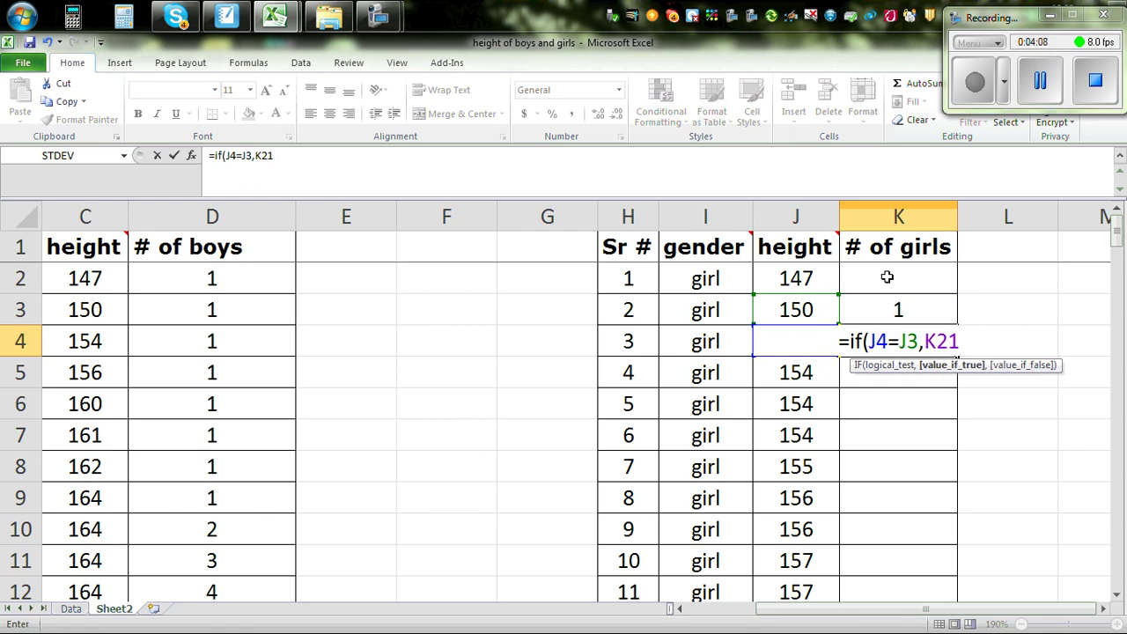
pyautogui.click(933, 279)
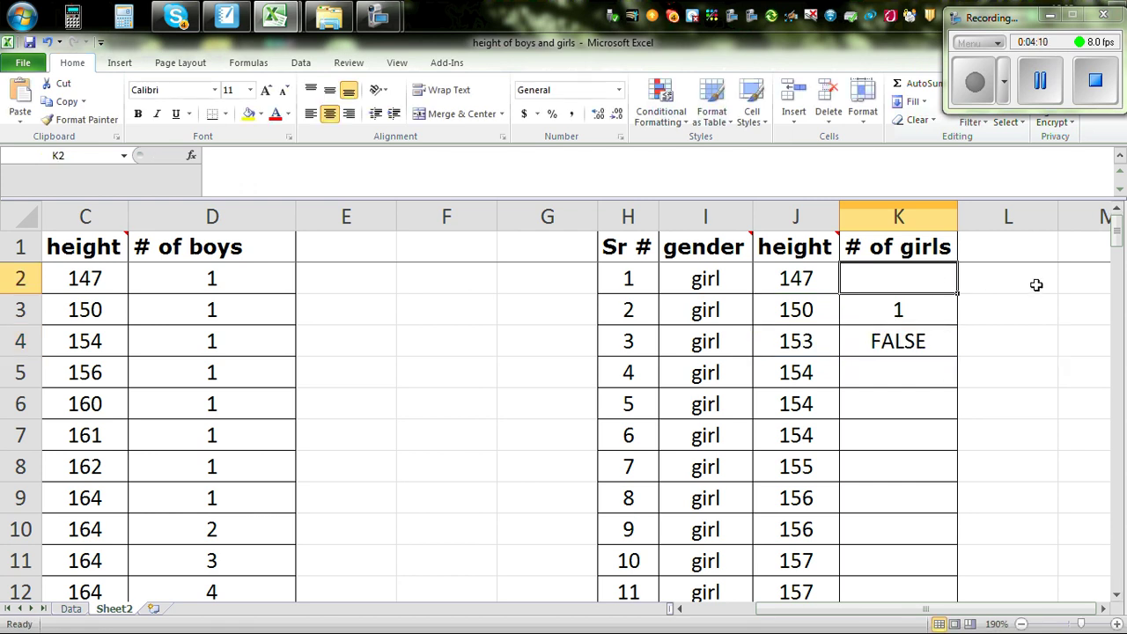
pyautogui.click(906, 336)
pyautogui.press('Delete')
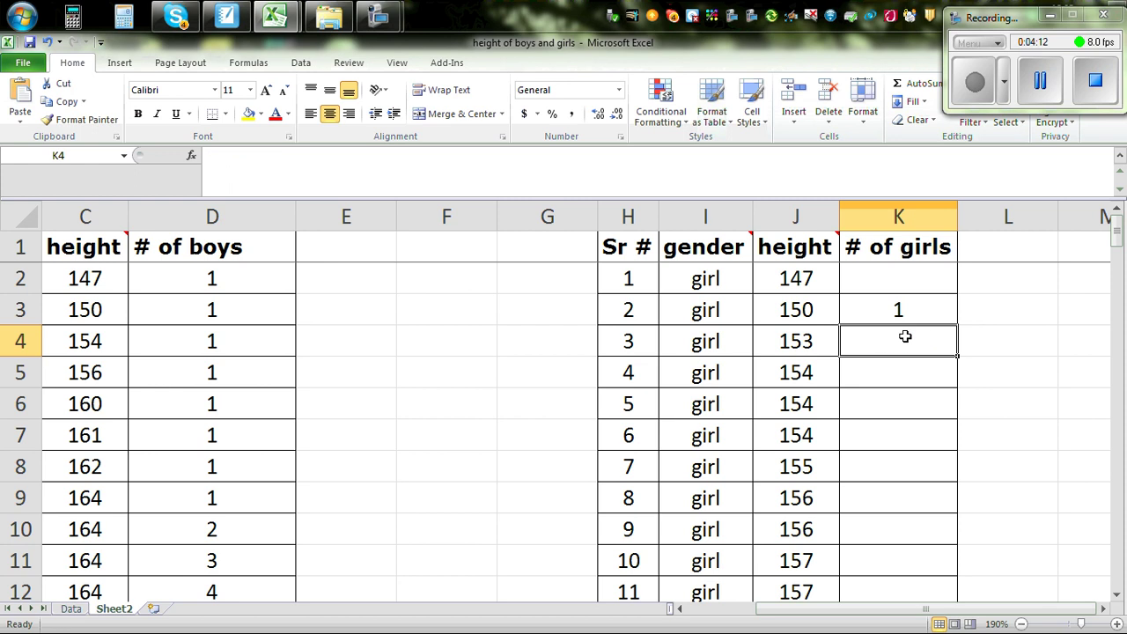
pyautogui.click(901, 311)
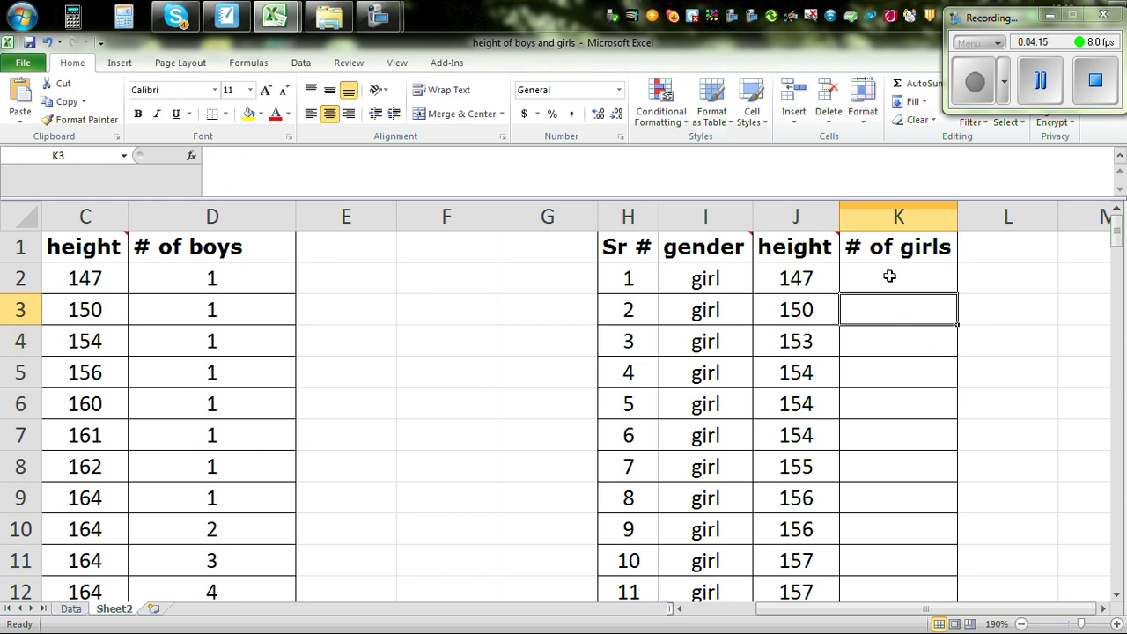
# Enter 1 as the first count in K2 of the # of girls column.
pyautogui.click(889, 276)
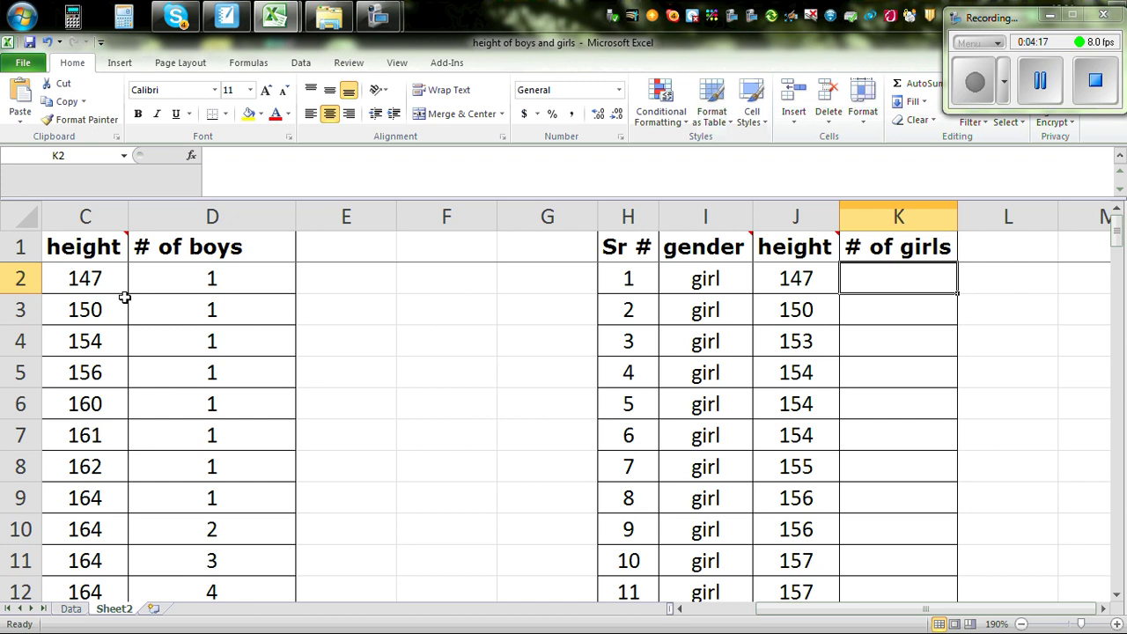
pyautogui.write('1')
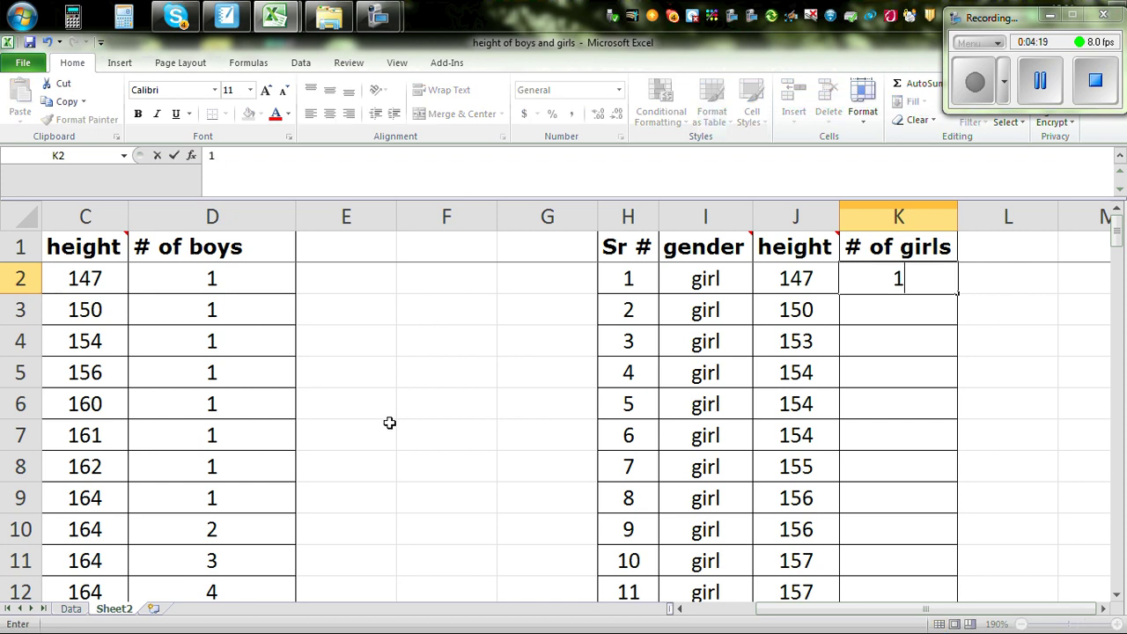
pyautogui.press('Return')
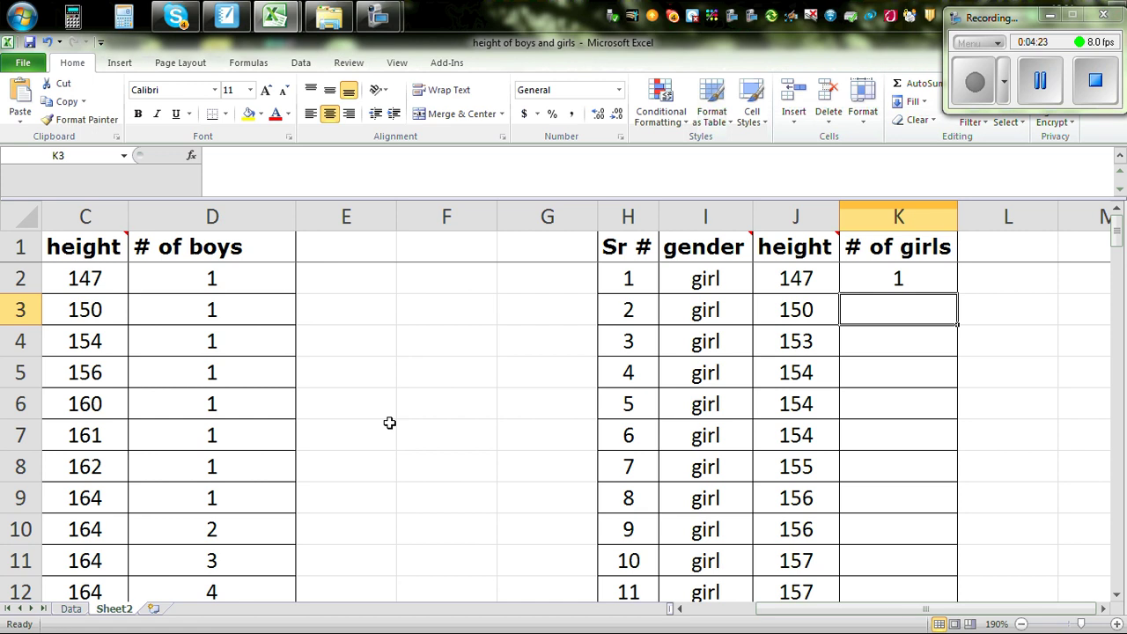
# Enter the running-count formula =IF(J3=J2,K2+1,1) in K3 to count repeated girls' heights.
pyautogui.write('=')
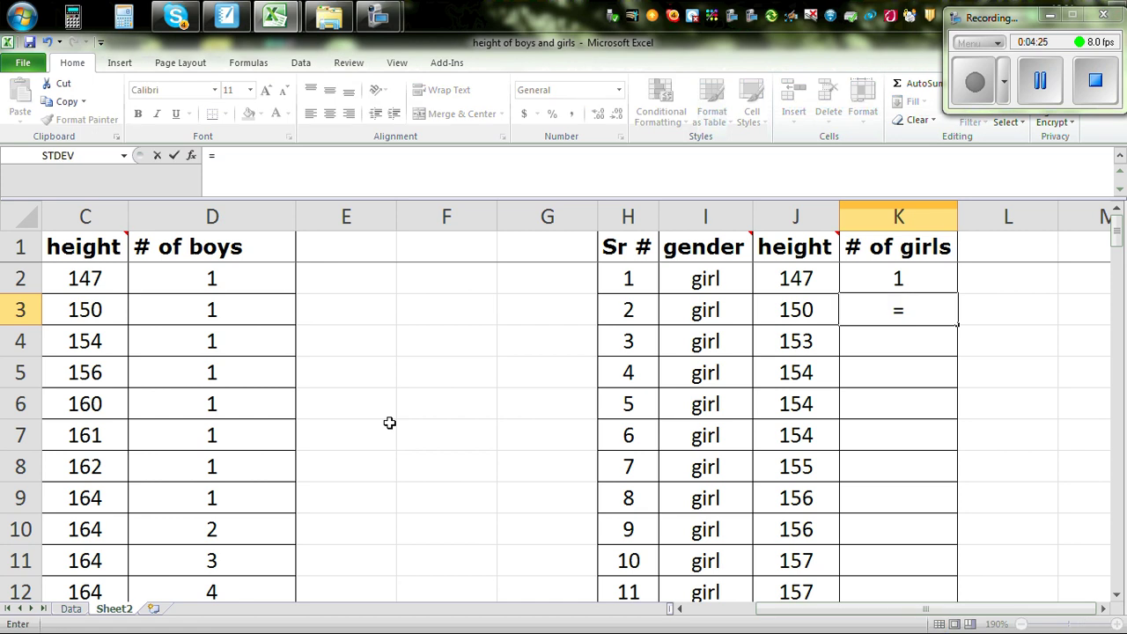
pyautogui.write('if')
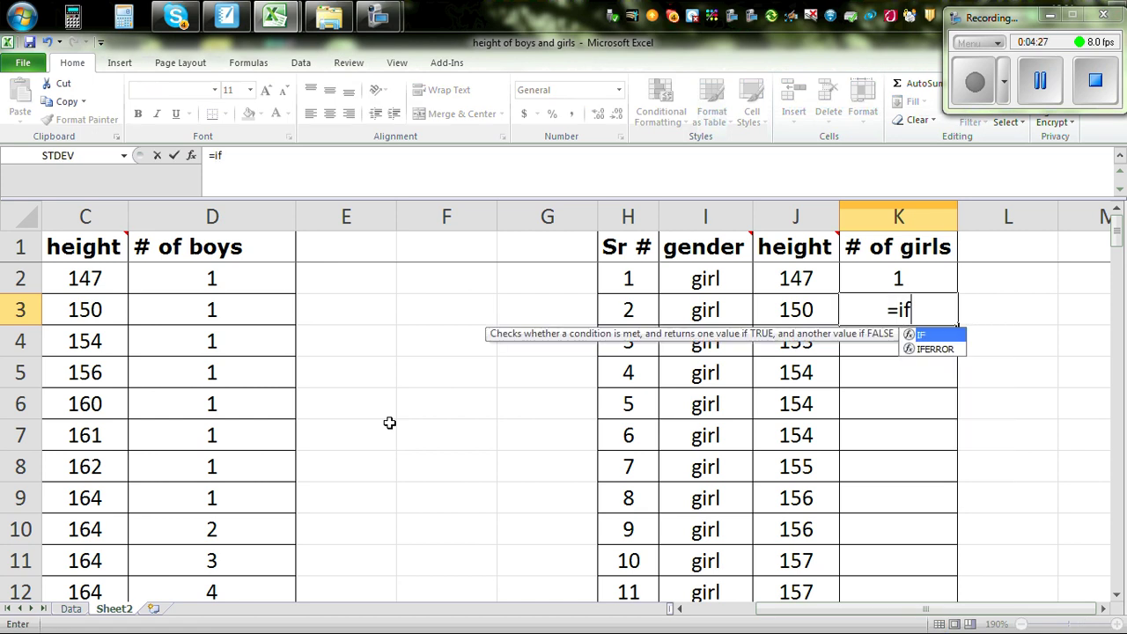
pyautogui.write('(')
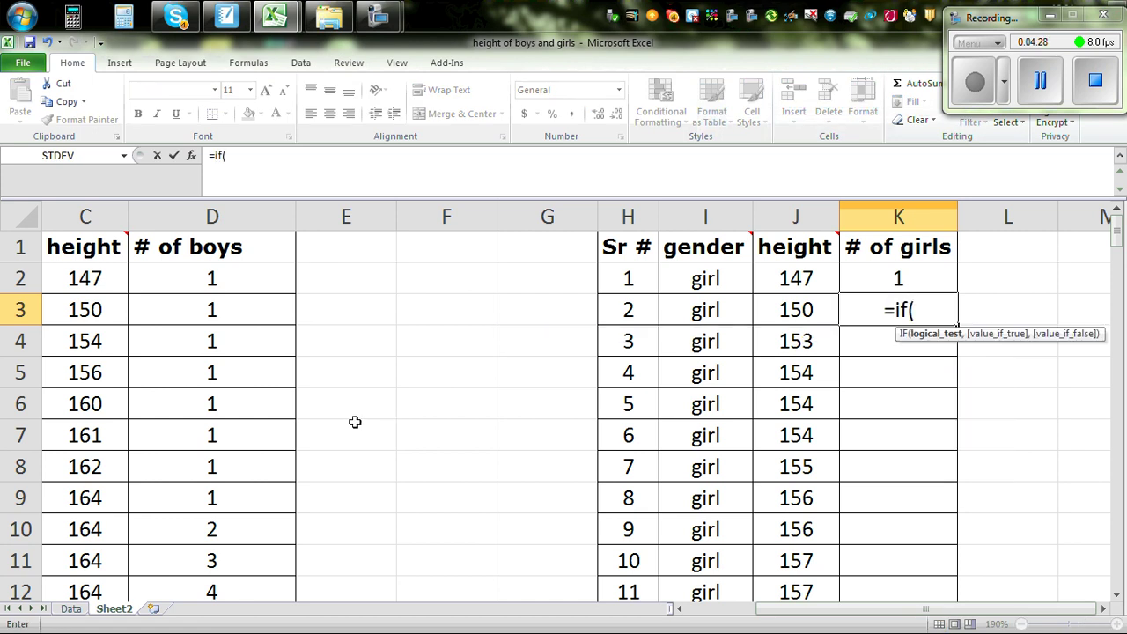
pyautogui.click(778, 312)
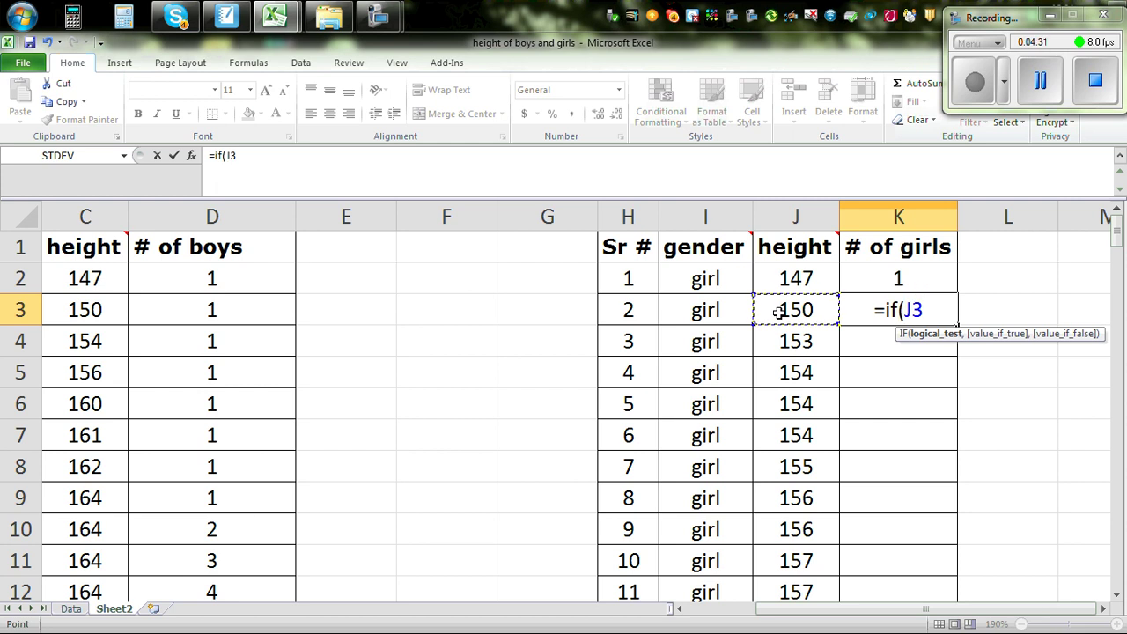
pyautogui.write('=')
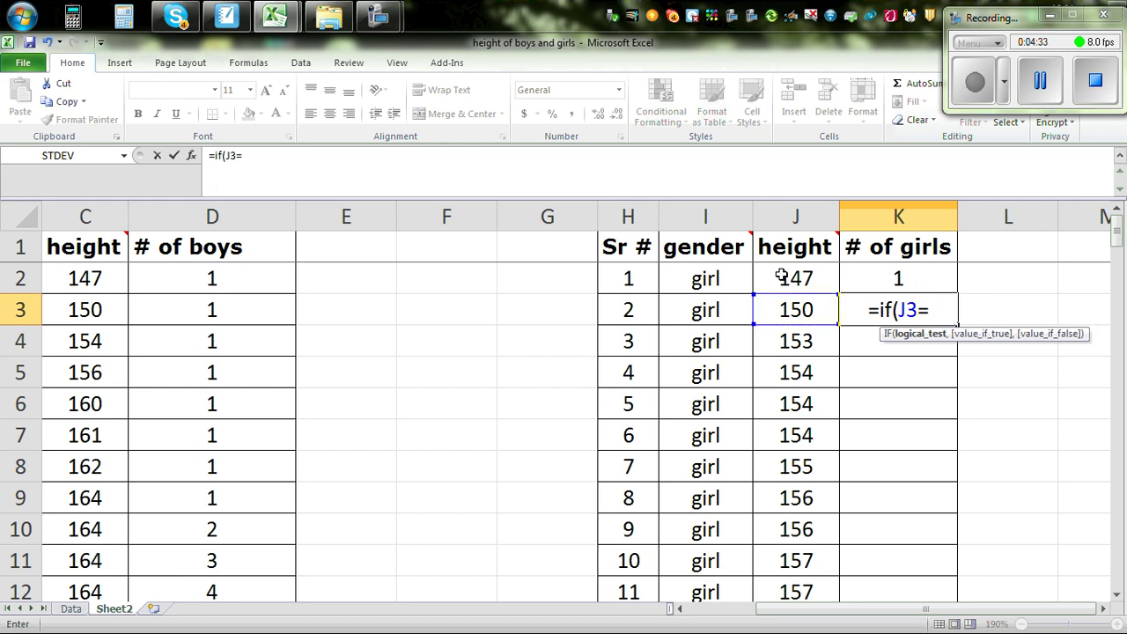
pyautogui.click(782, 277)
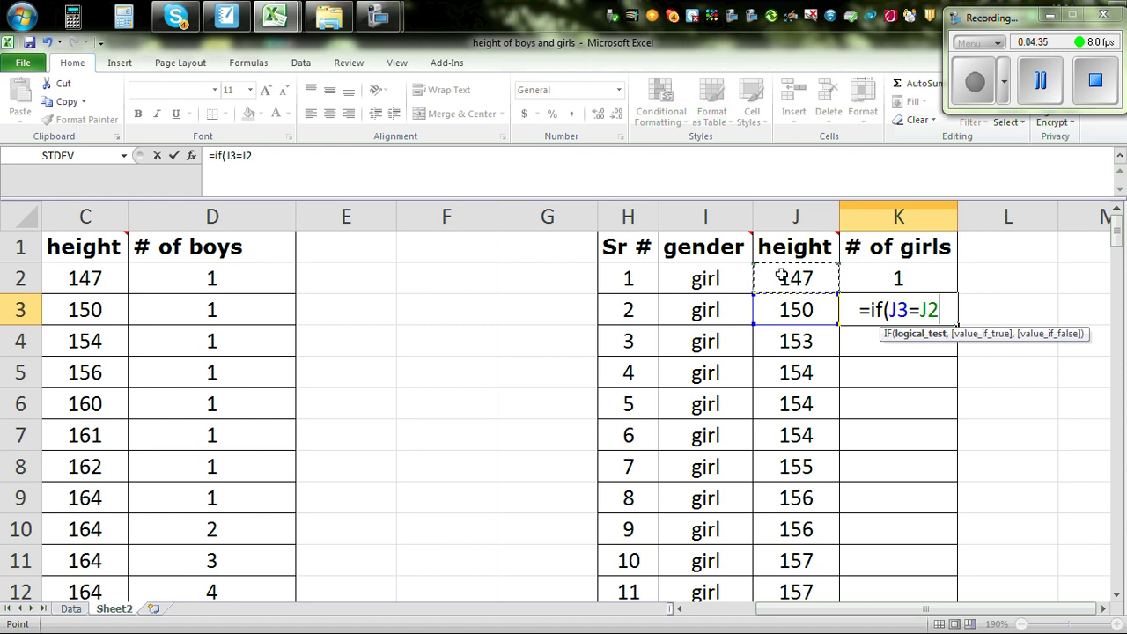
pyautogui.write(',')
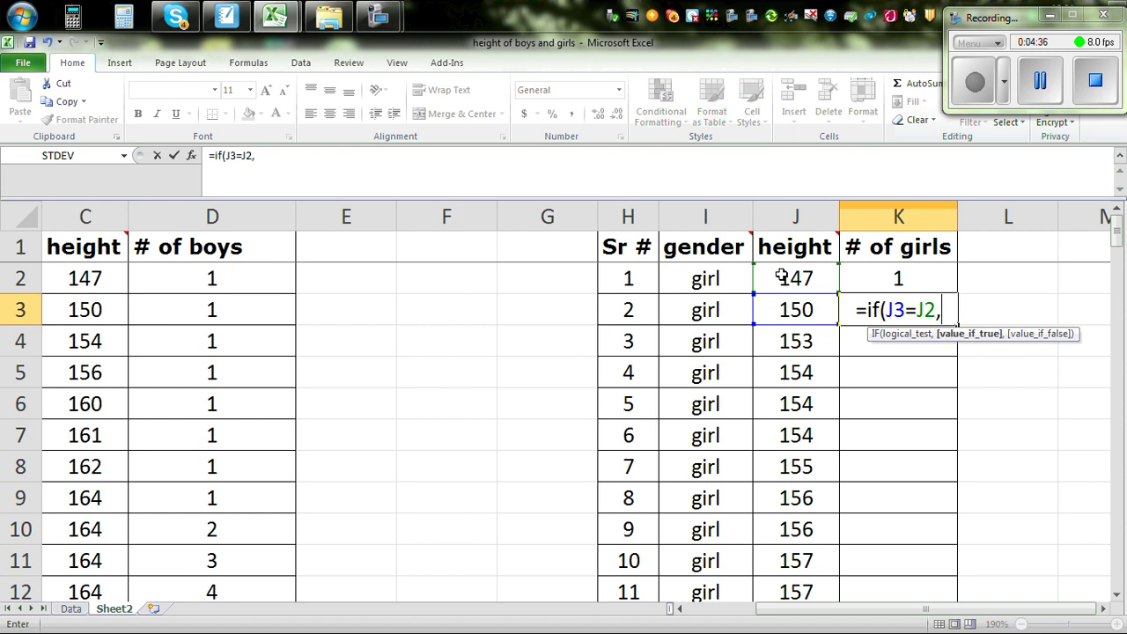
pyautogui.click(884, 278)
pyautogui.write('+')
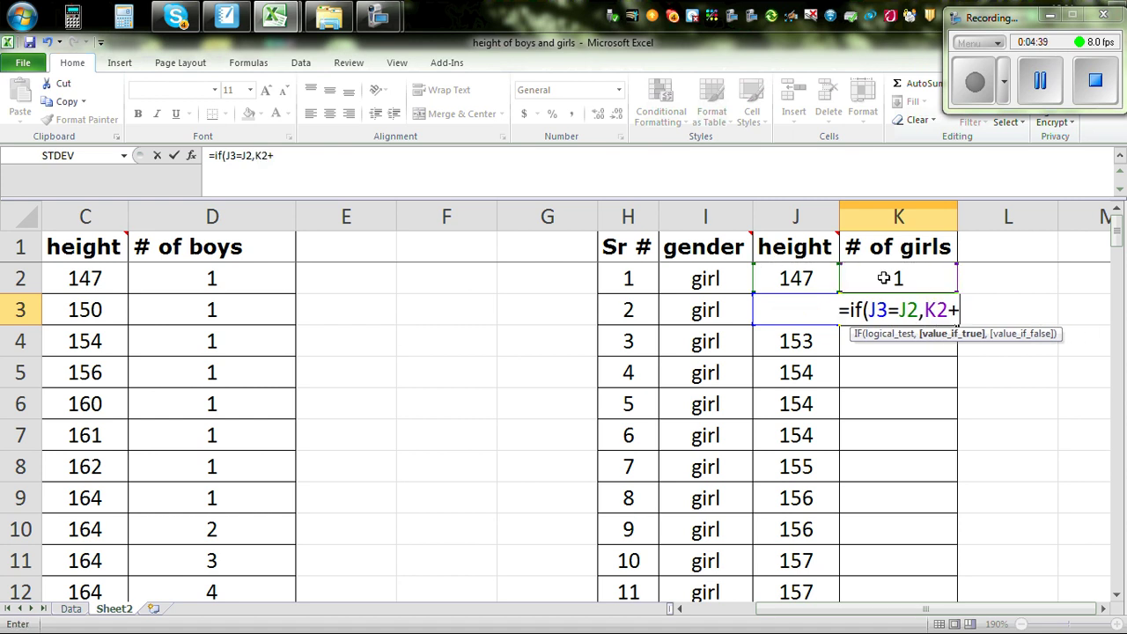
pyautogui.write('1,')
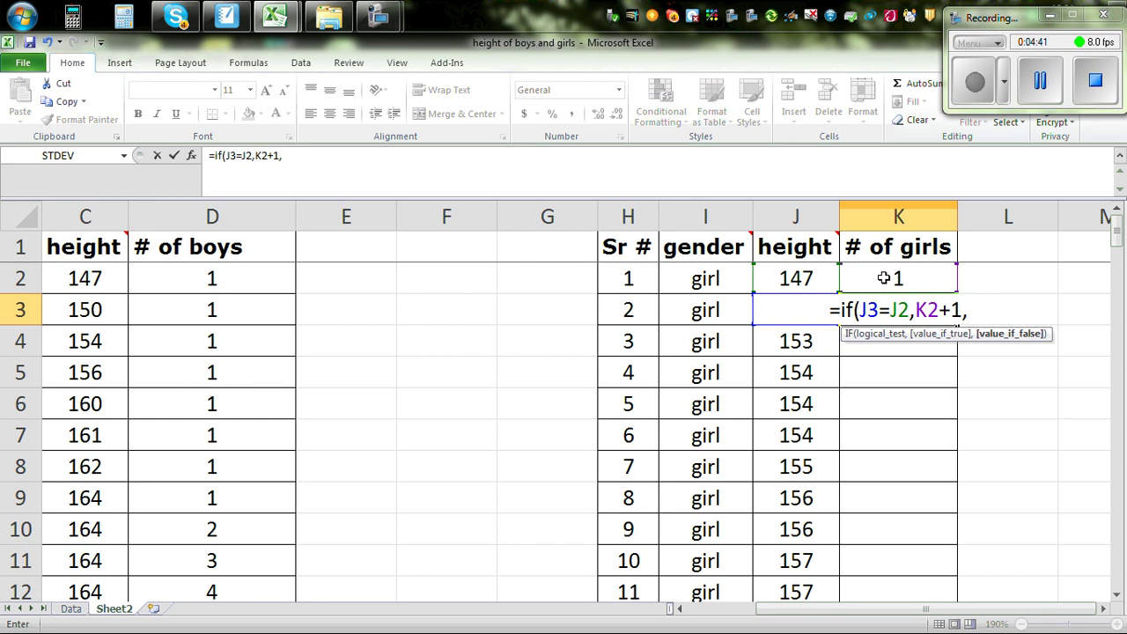
pyautogui.write('1)')
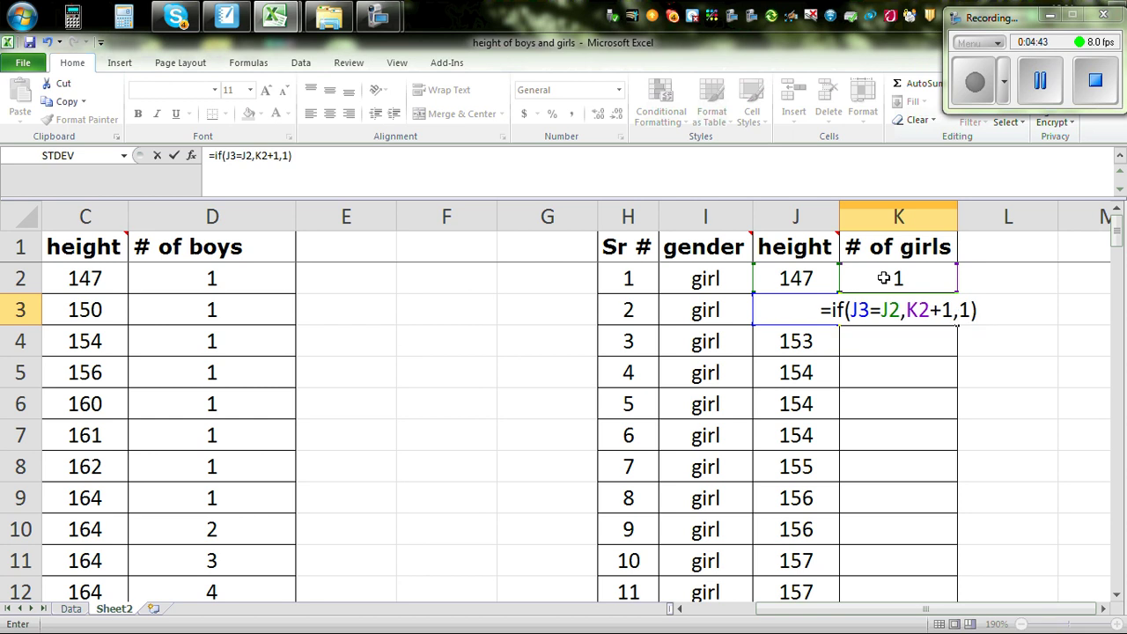
pyautogui.press('Return')
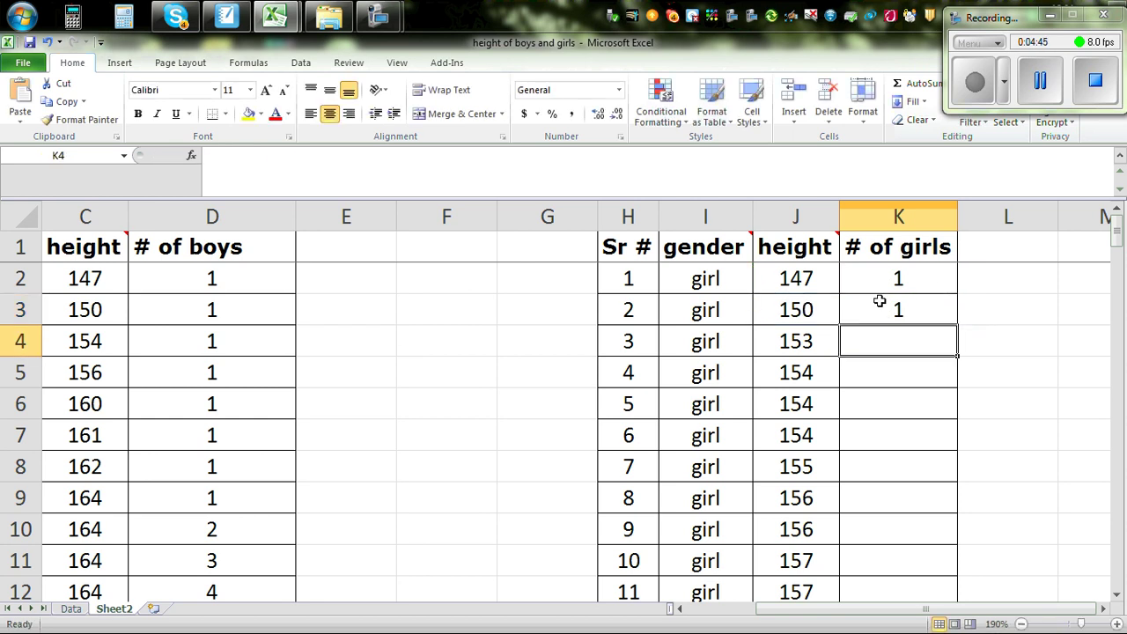
# Fill the K3 formula down the # of girls column to row 31 and review the filled counts.
pyautogui.click(879, 302)
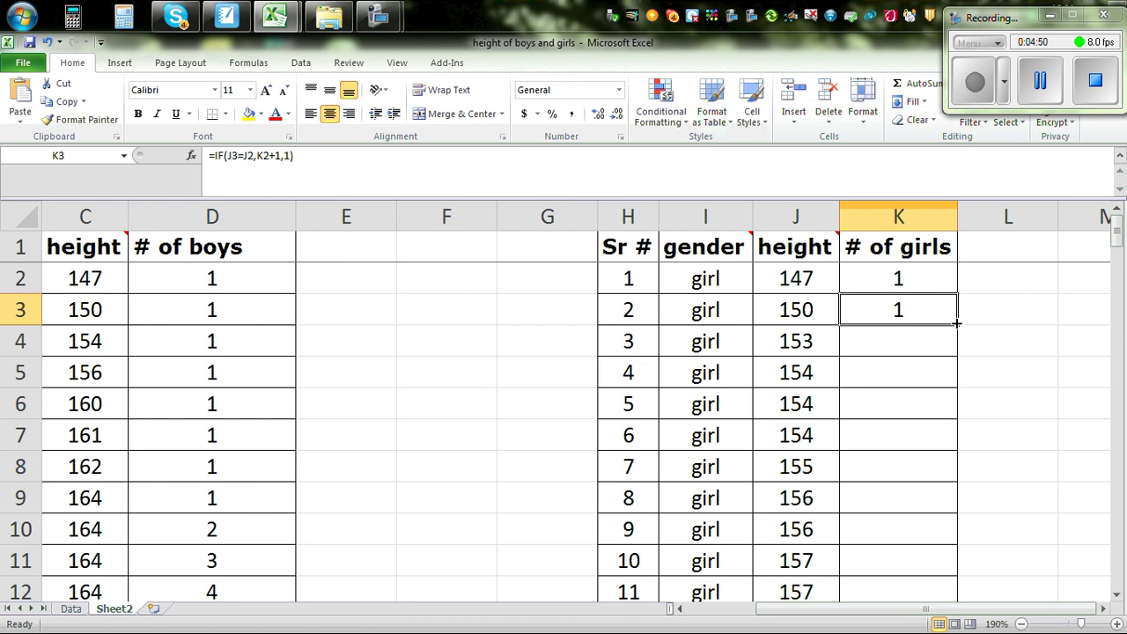
pyautogui.doubleClick(956, 326)
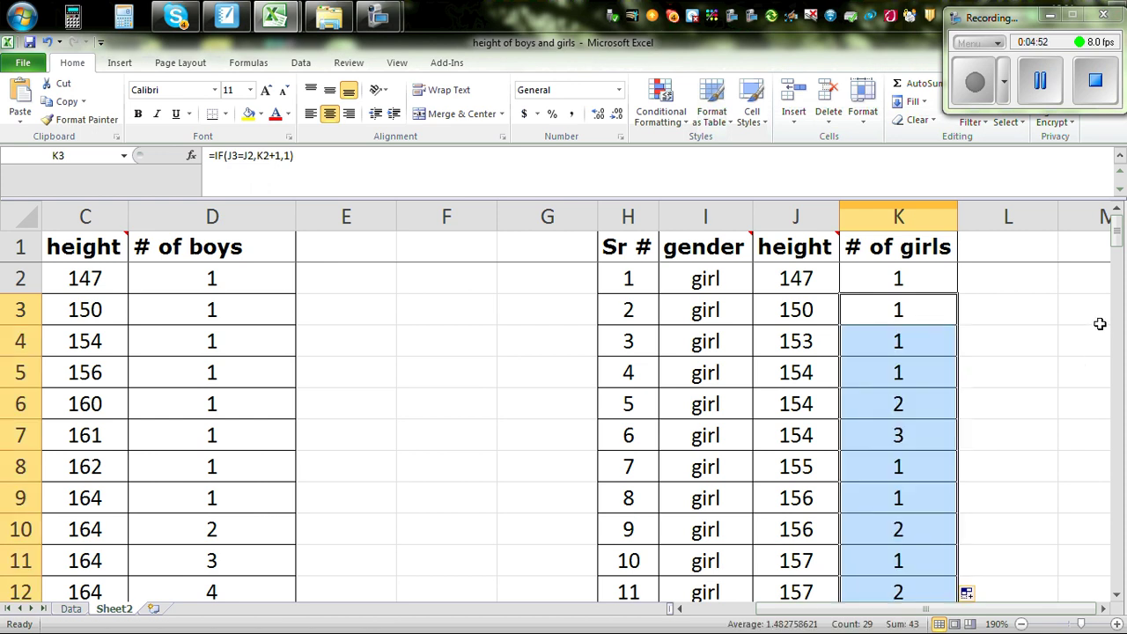
pyautogui.moveTo(1117, 238); pyautogui.dragTo(1117, 248)
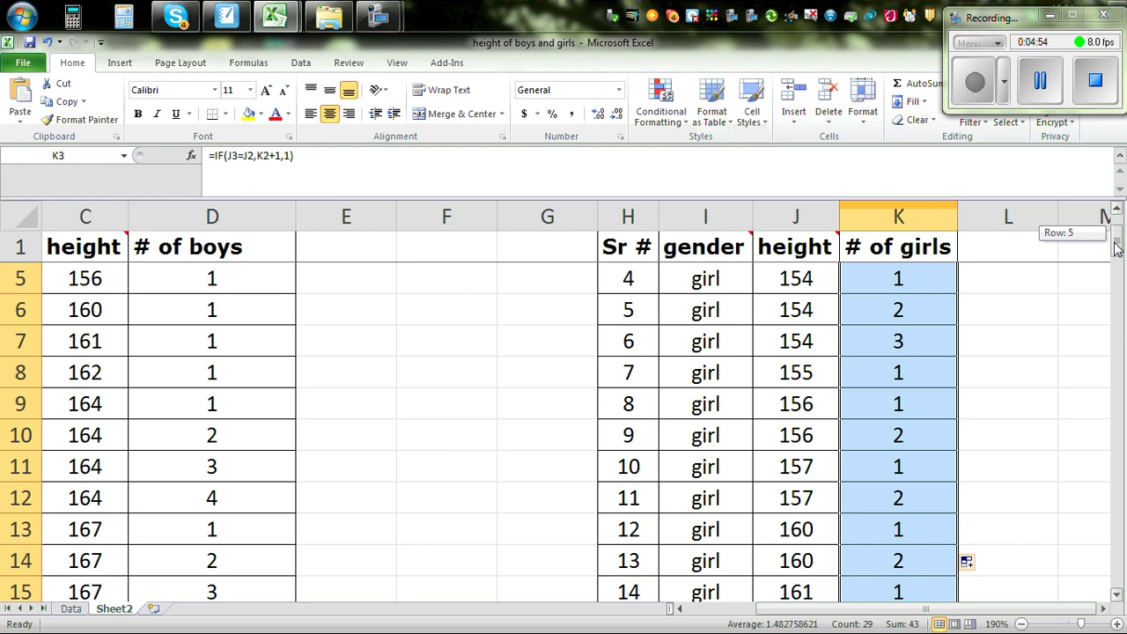
pyautogui.scroll(1, 1015, 300)
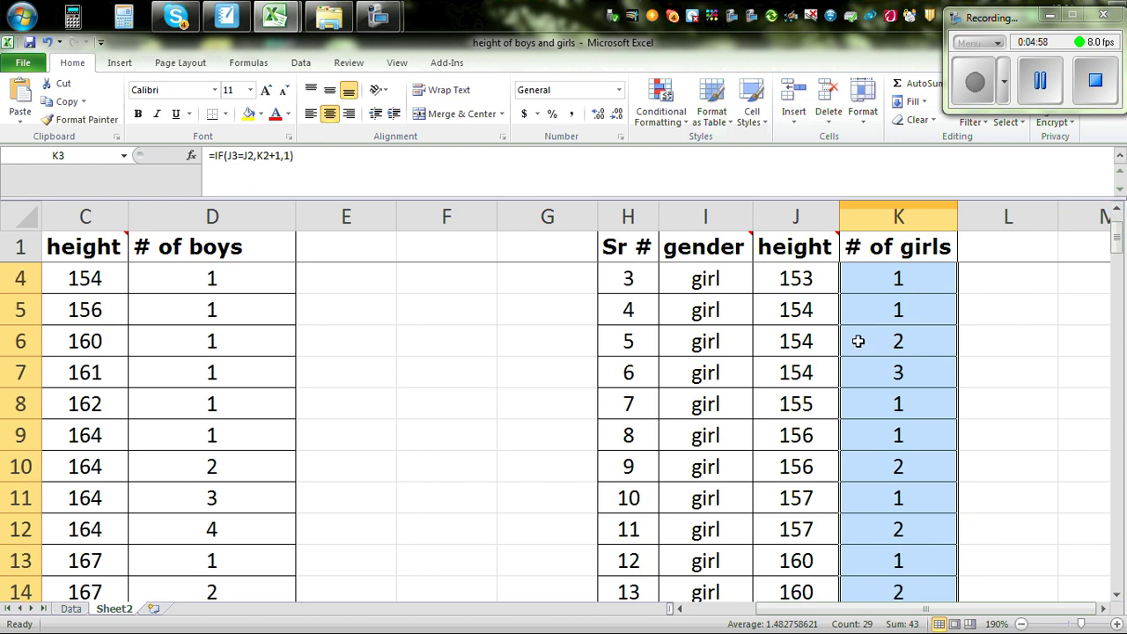
pyautogui.moveTo(1119, 245); pyautogui.dragTo(1117, 228)
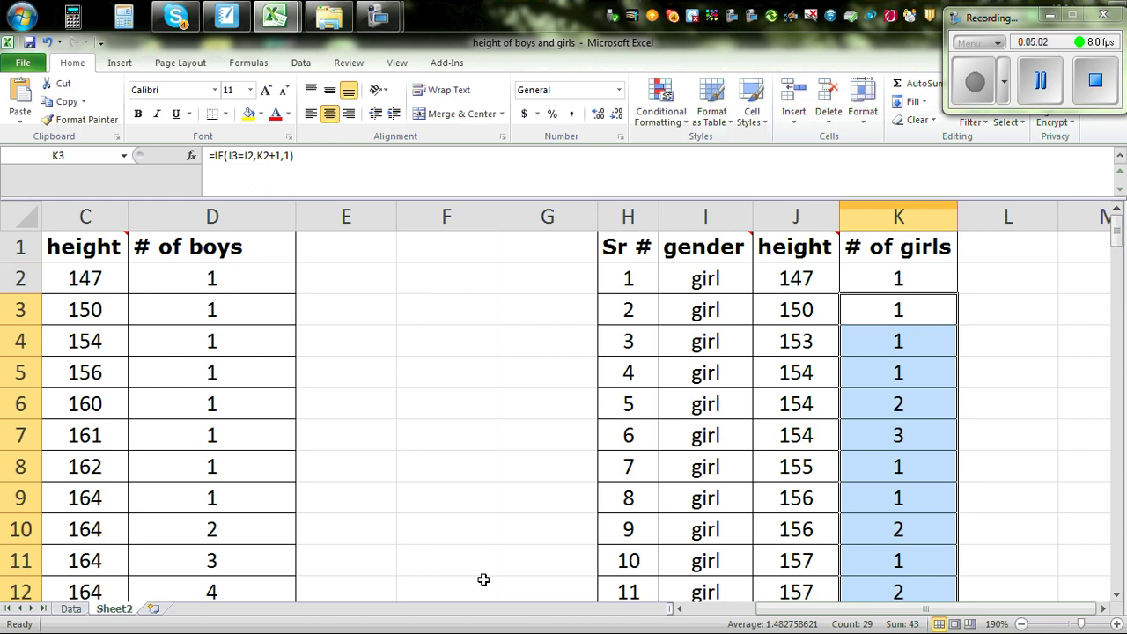
# Insert a markers-only scatter chart from the boys' height and # of boys columns, C1:D31.
pyautogui.scroll(-1, 484, 580)
pyautogui.scroll(-2, 483, 564)
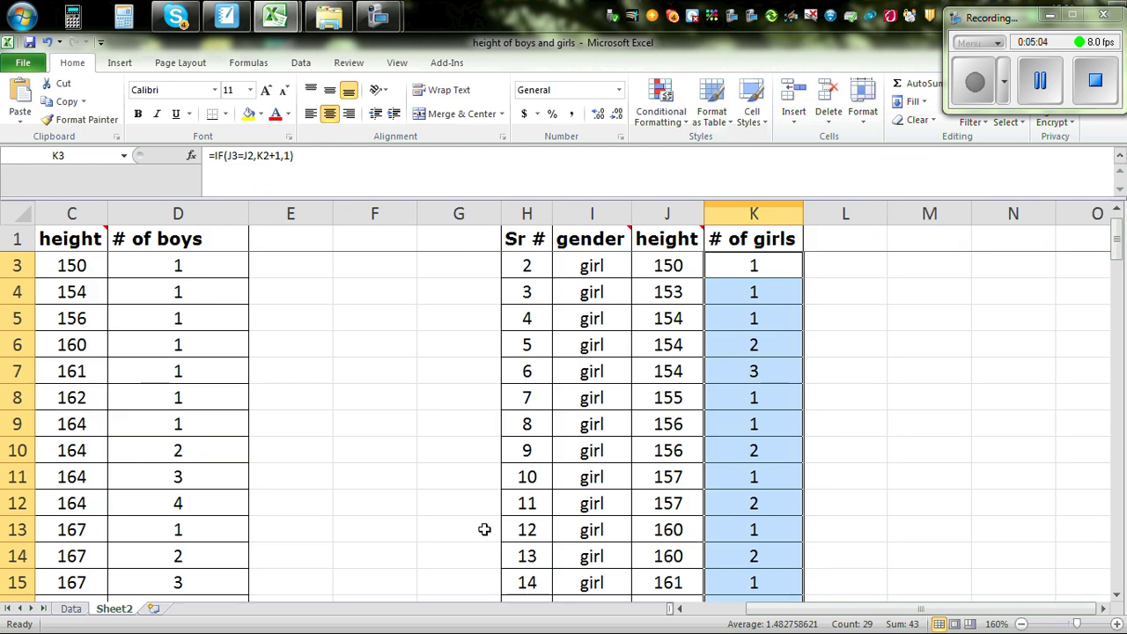
pyautogui.moveTo(766, 608); pyautogui.dragTo(667, 608)
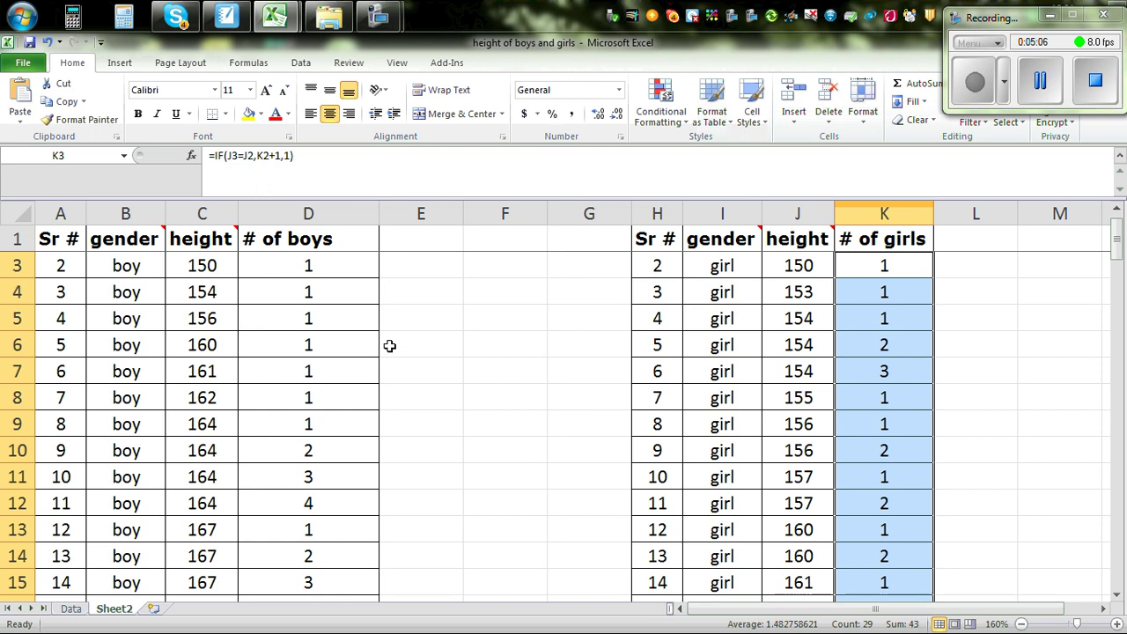
pyautogui.moveTo(202, 242); pyautogui.dragTo(313, 555)
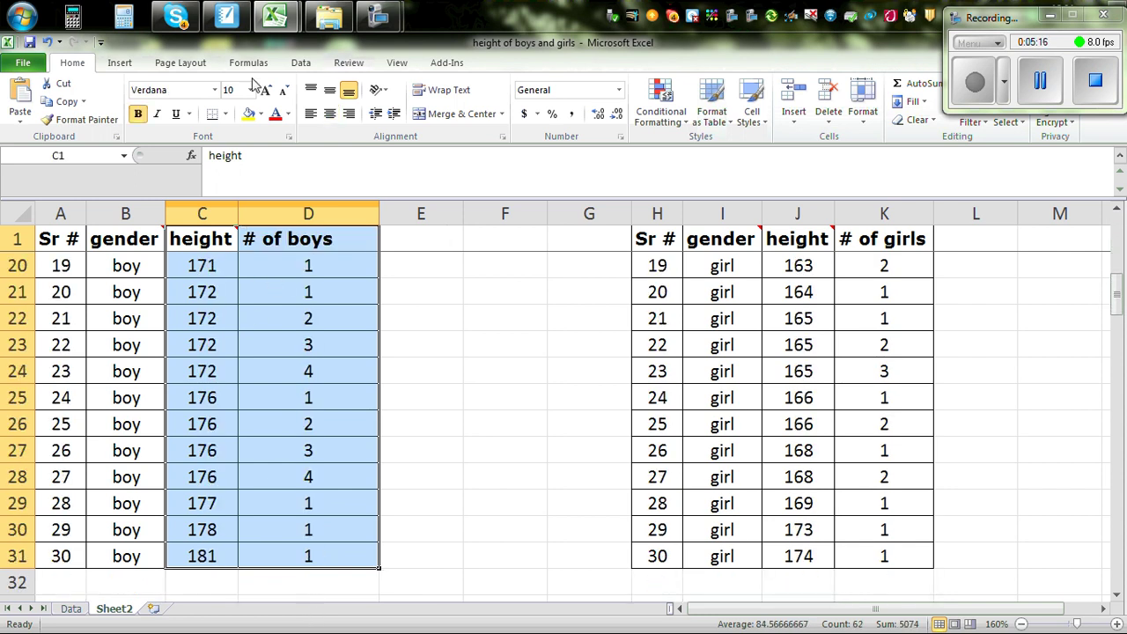
pyautogui.click(120, 64)
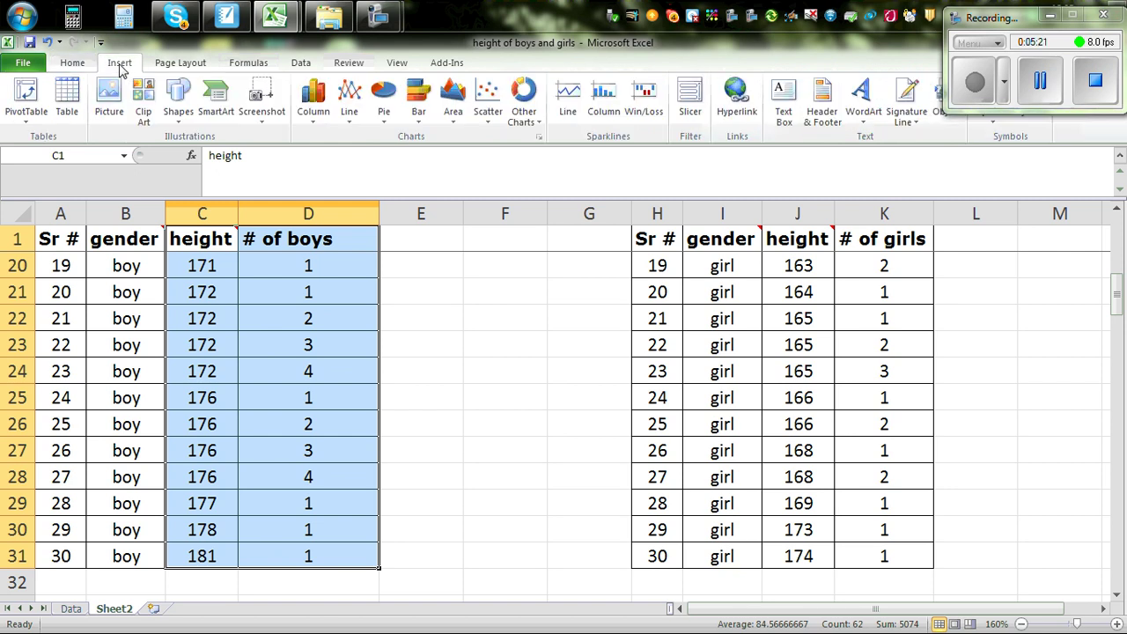
pyautogui.click(491, 103)
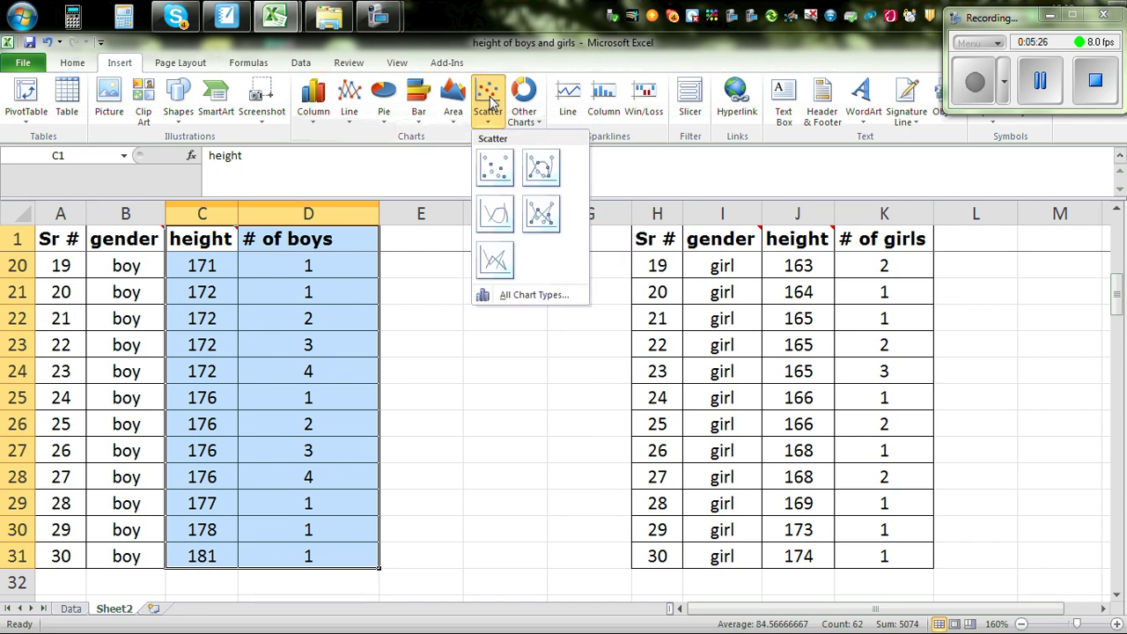
pyautogui.click(493, 171)
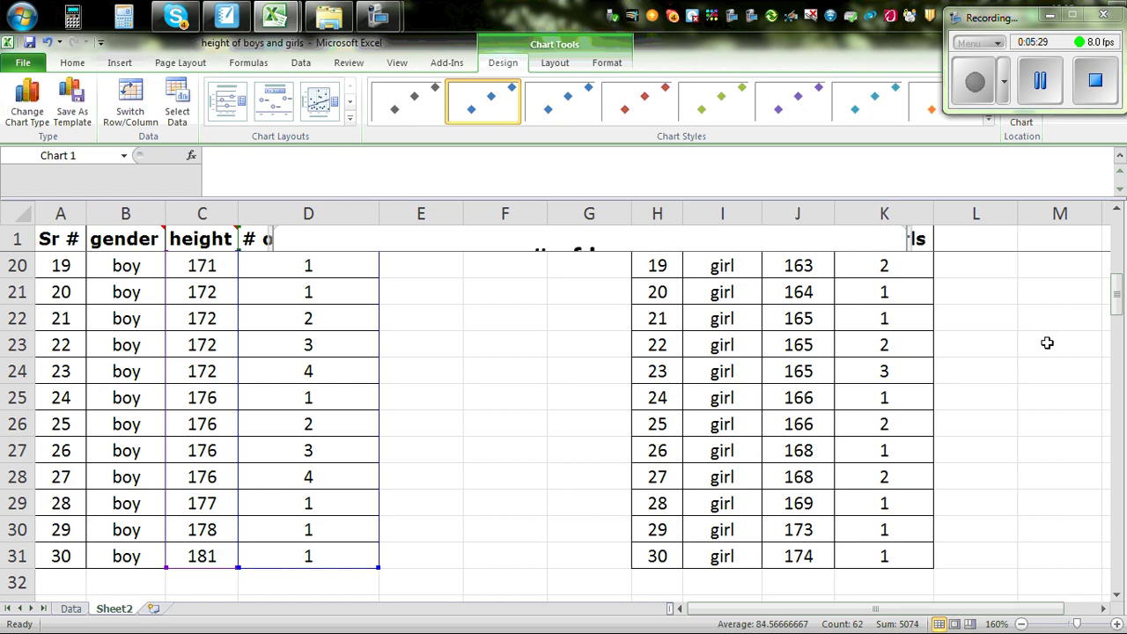
pyautogui.moveTo(1116, 300); pyautogui.dragTo(1108, 233)
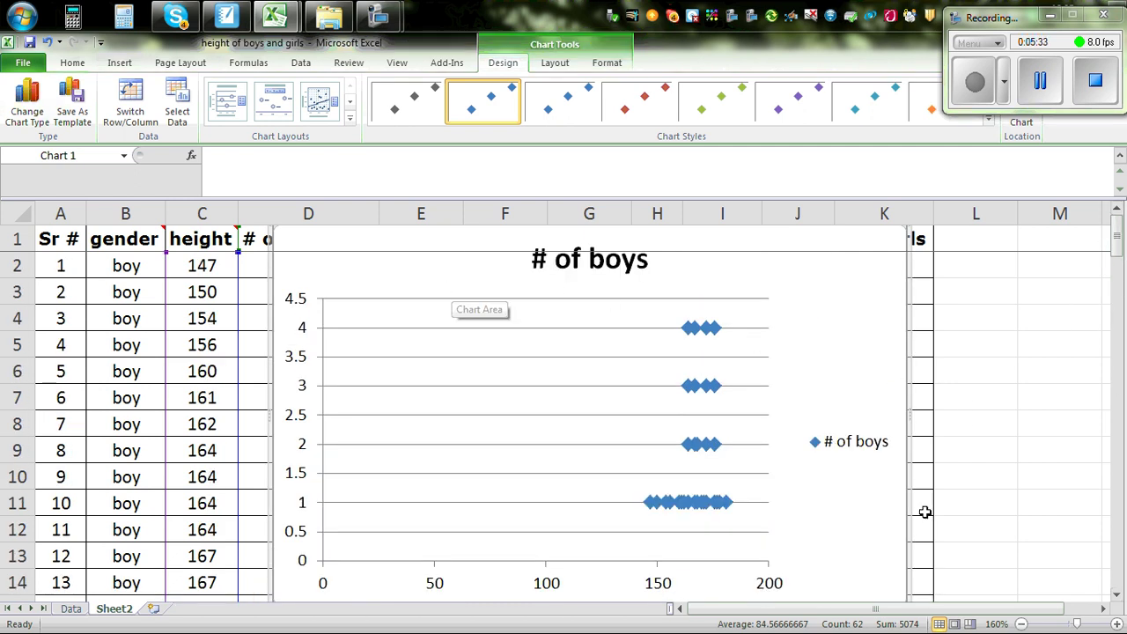
pyautogui.moveTo(587, 300)
pyautogui.mouseDown()
pyautogui.moveTo(549, 335)
pyautogui.moveTo(578, 307)
pyautogui.mouseUp()
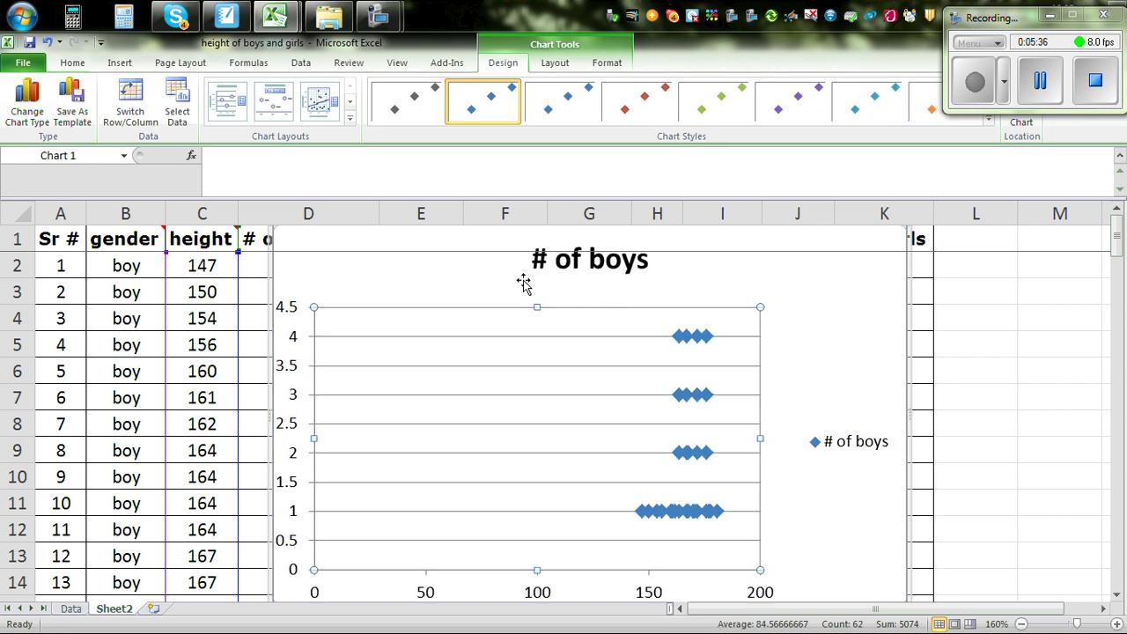
pyautogui.click(47, 42)
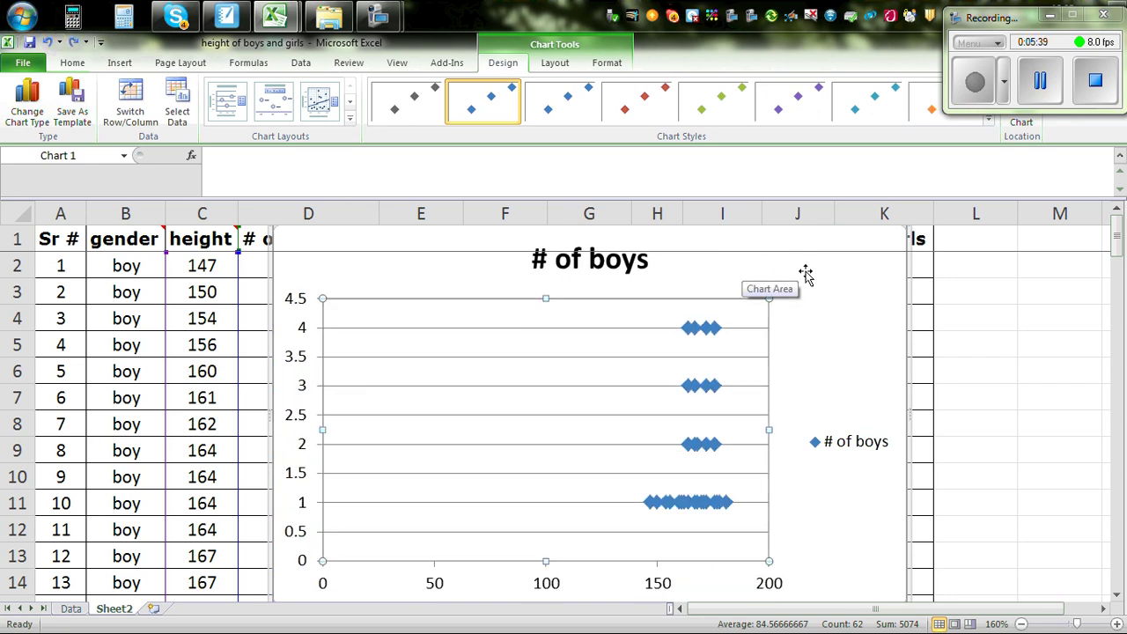
pyautogui.click(1078, 305)
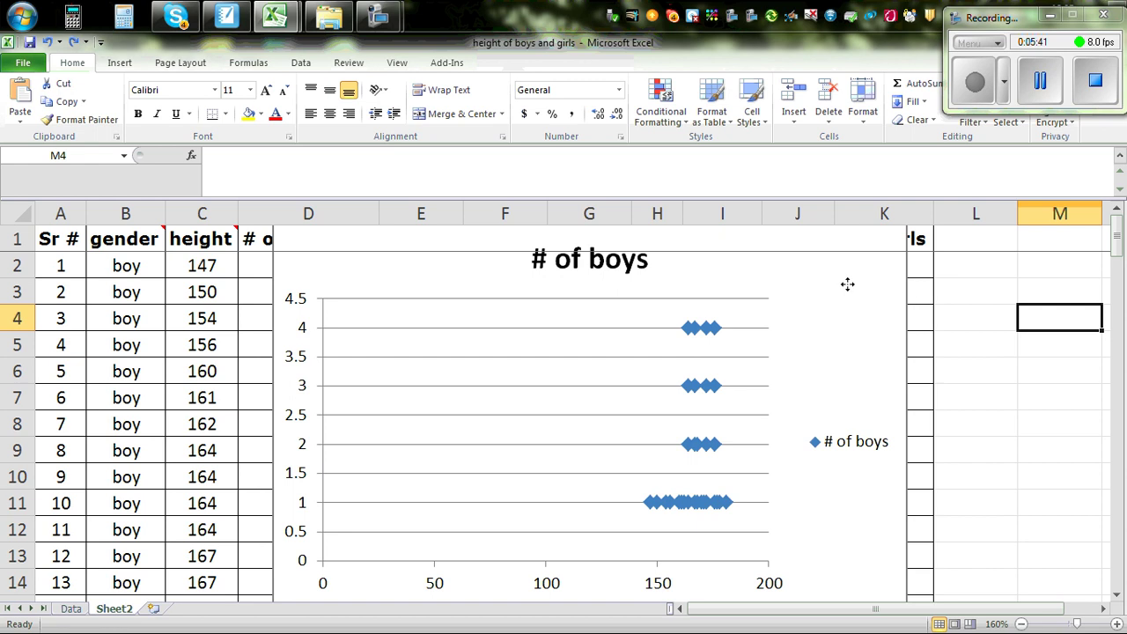
# Move the # of boys chart down so its upper edge is at row 7 and it starts at column C.
pyautogui.moveTo(848, 278); pyautogui.dragTo(787, 337)
pyautogui.scroll(-3, 788, 337)
pyautogui.moveTo(841, 408); pyautogui.dragTo(754, 504)
pyautogui.scroll(2, 963, 467)
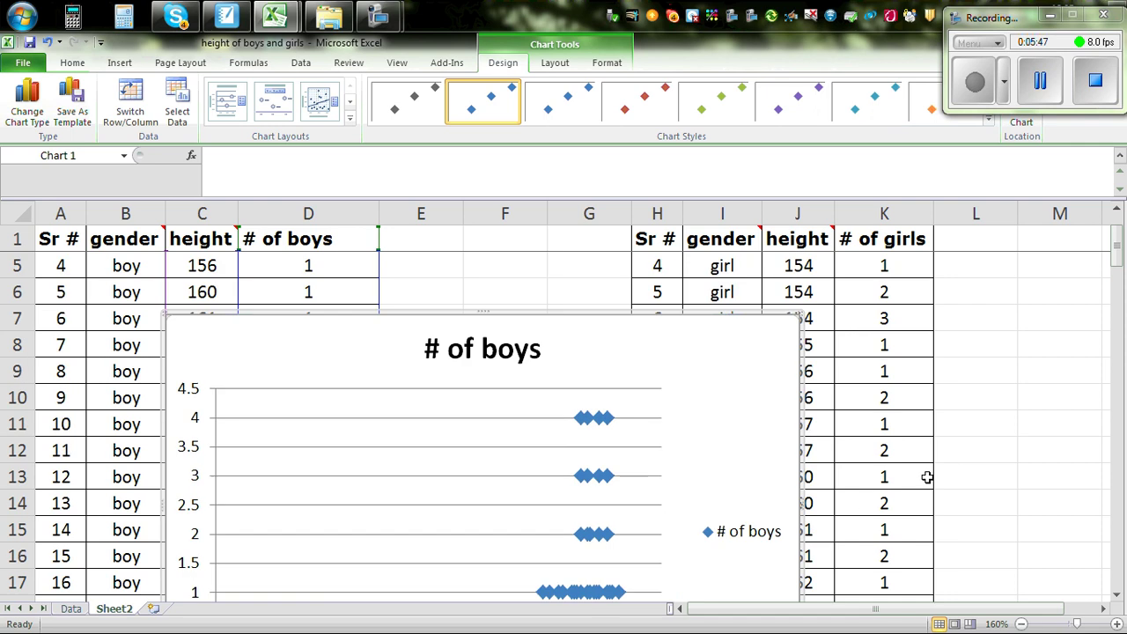
# Delete the legend from the # of boys chart.
pyautogui.scroll(-1, 787, 537)
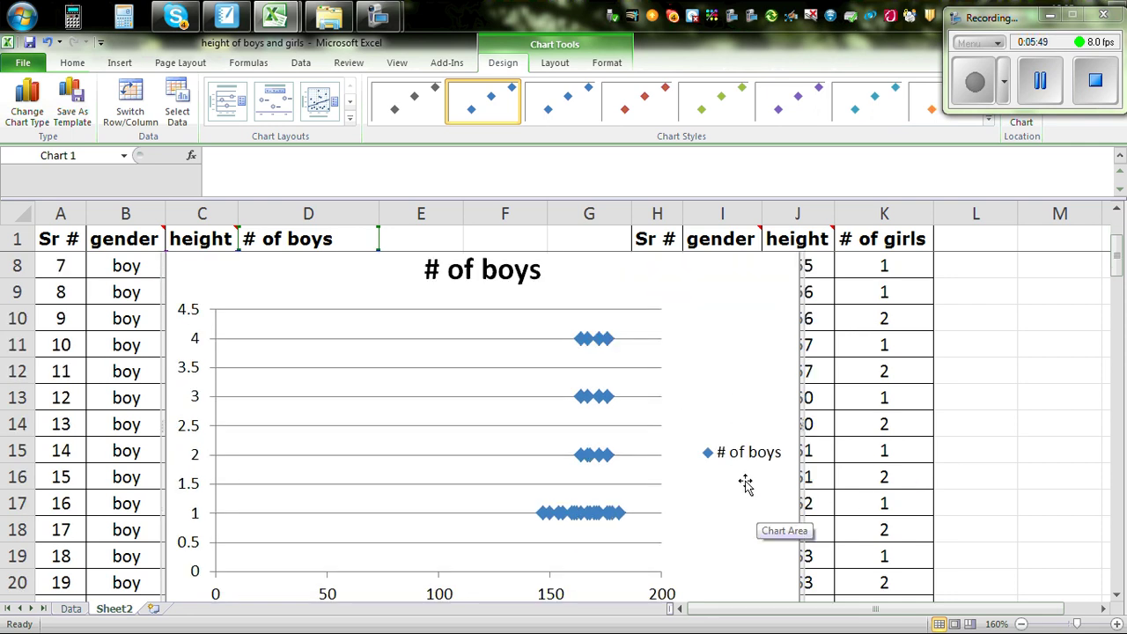
pyautogui.click(738, 456)
pyautogui.press('Delete')
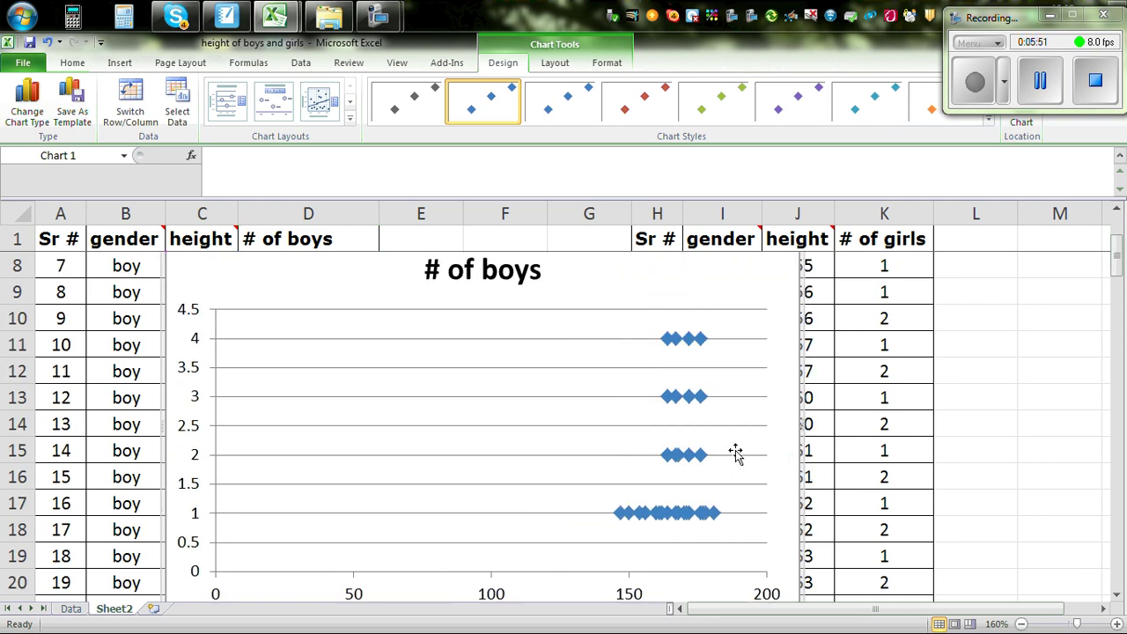
# Delete the vertical axis and the horizontal gridlines from the # of boys chart.
pyautogui.click(195, 433)
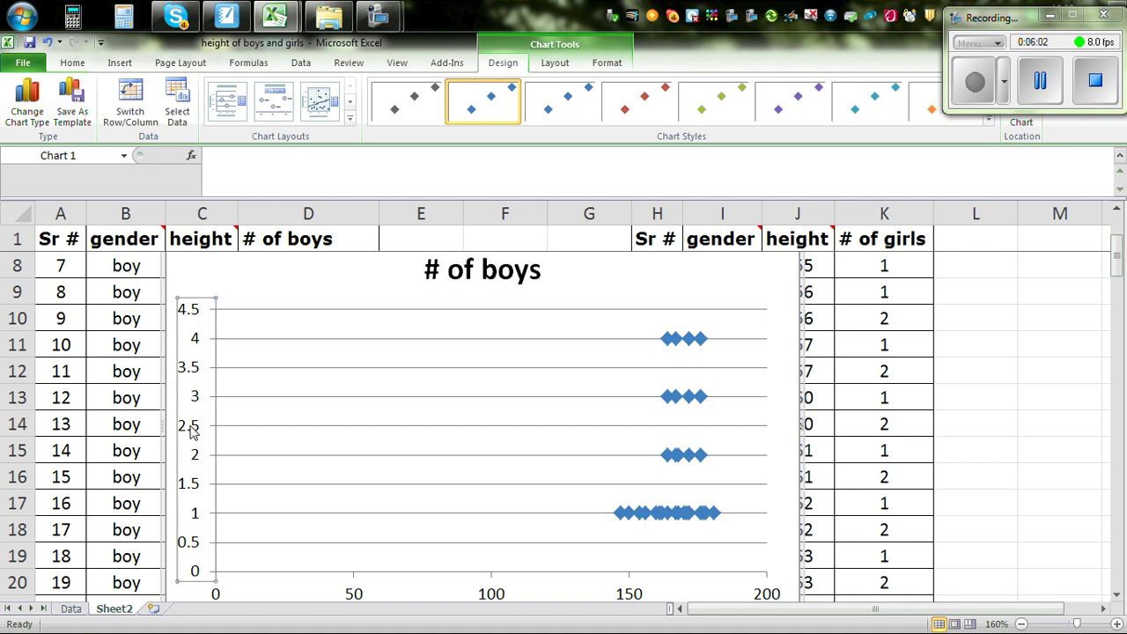
pyautogui.press('Delete')
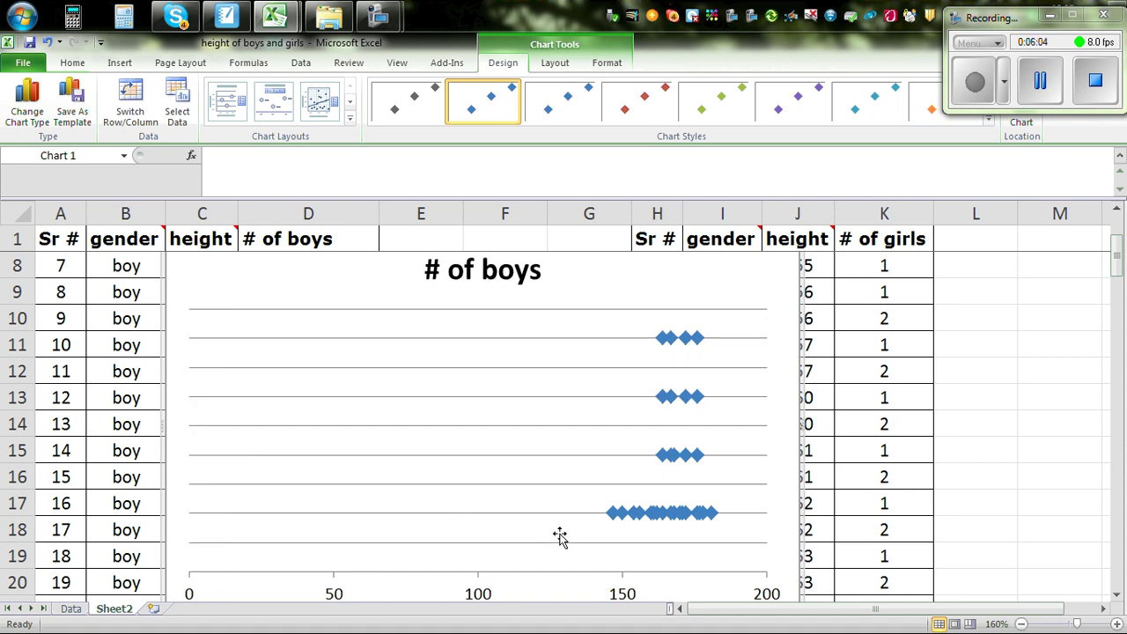
pyautogui.click(446, 542)
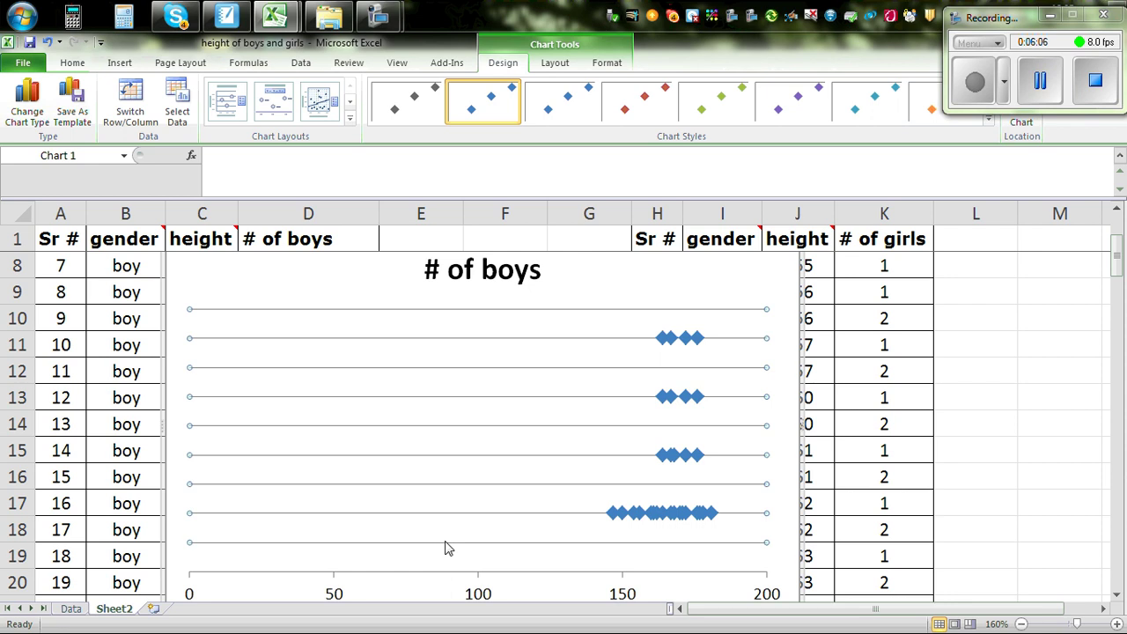
pyautogui.press('Delete')
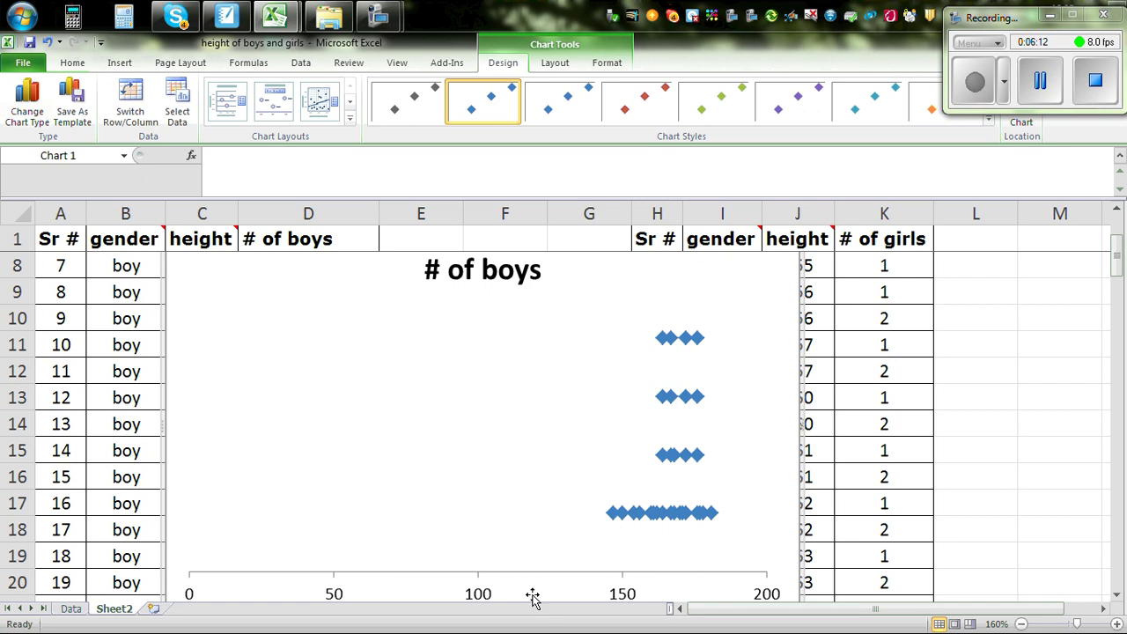
# Format the chart's horizontal axis with a fixed minimum of 145, maximum of 185 and major unit of 5.
pyautogui.scroll(-1, 552, 552)
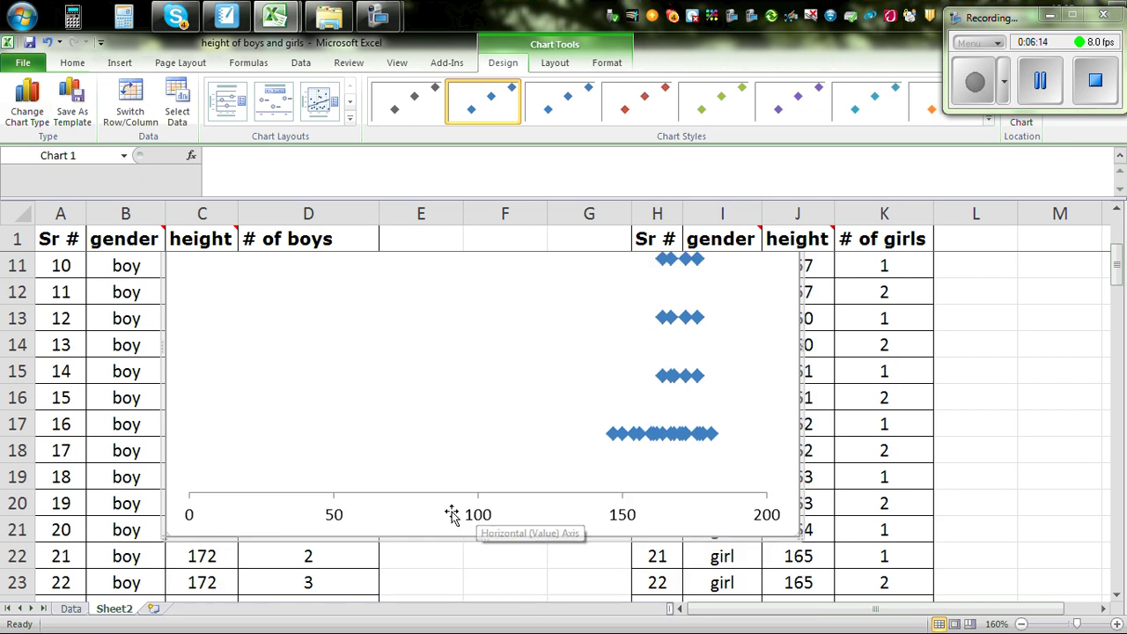
pyautogui.scroll(1, 579, 421)
pyautogui.scroll(2, 579, 421)
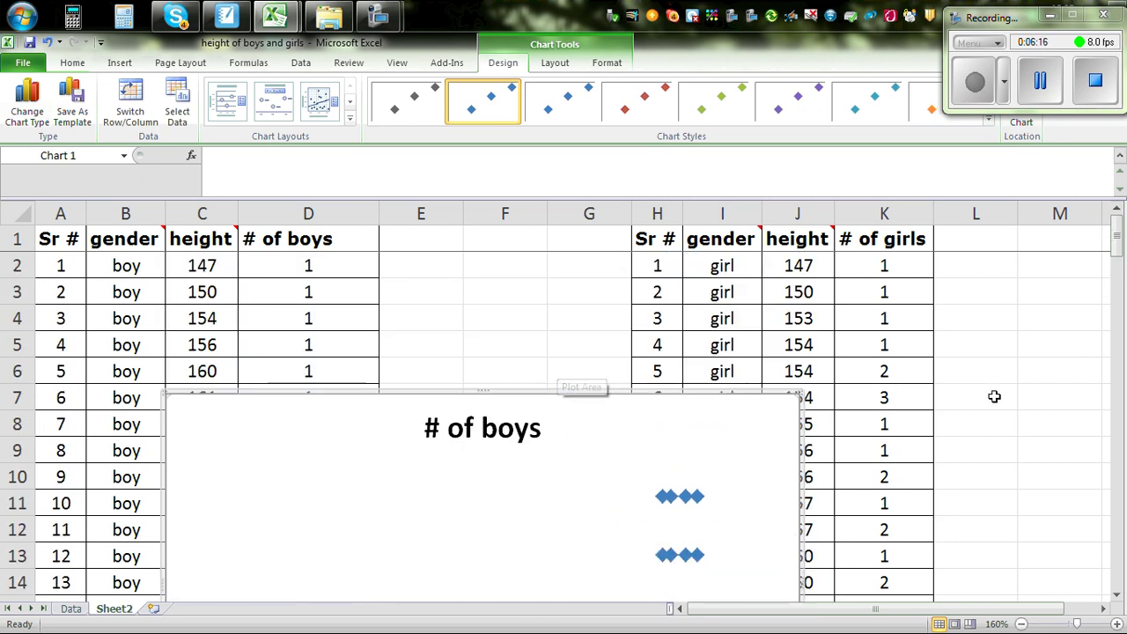
pyautogui.scroll(-2, 343, 326)
pyautogui.scroll(-5, 345, 352)
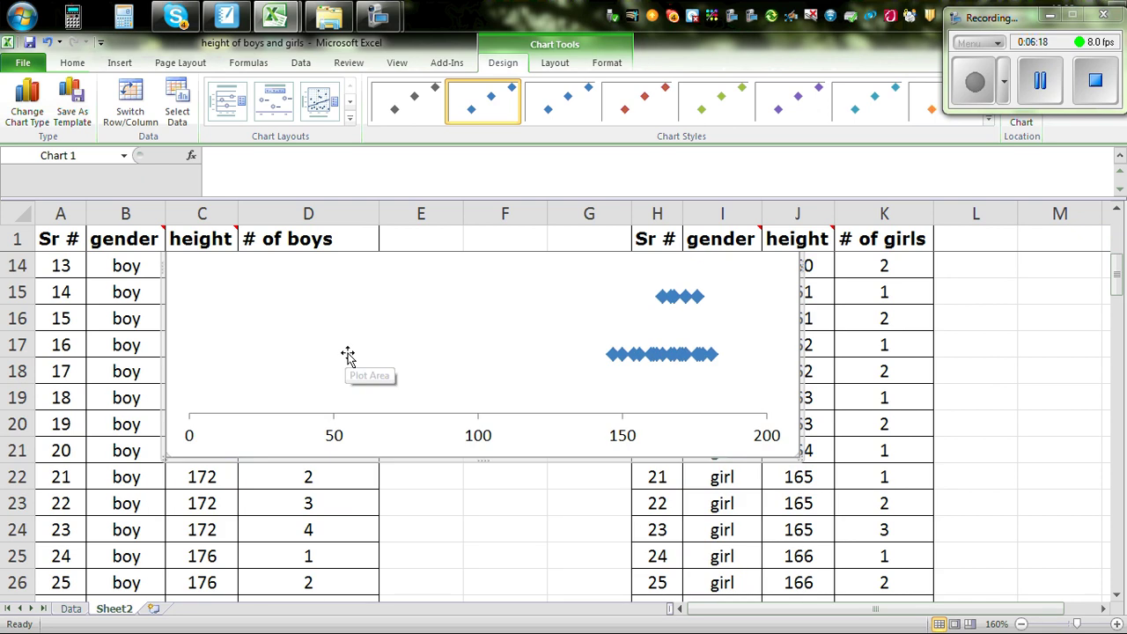
pyautogui.scroll(2, 349, 363)
pyautogui.scroll(1, 348, 363)
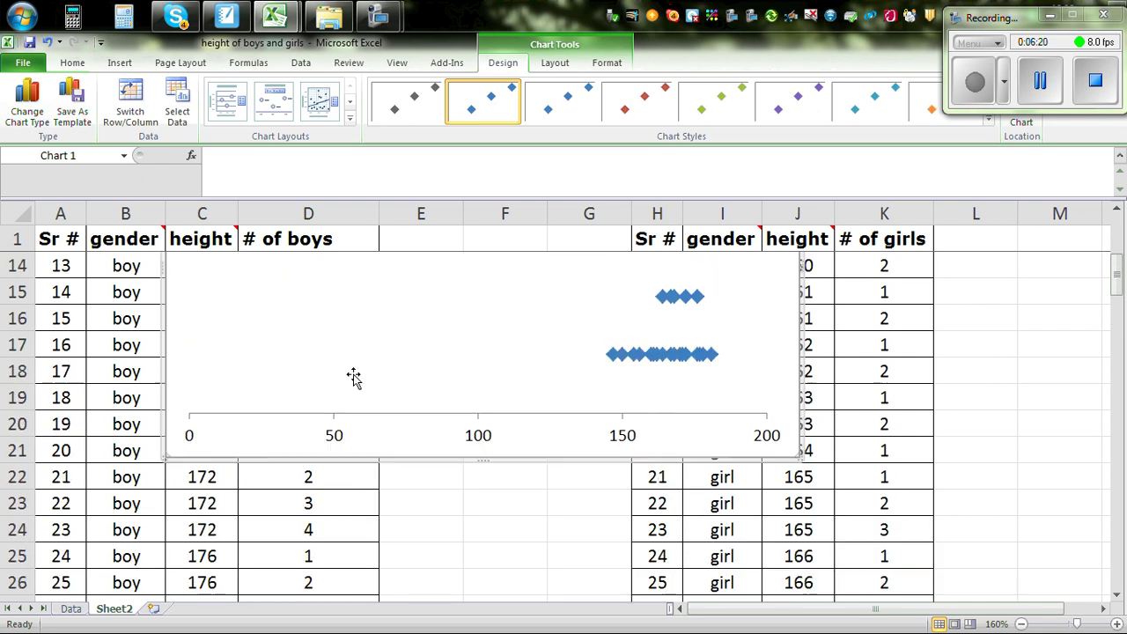
pyautogui.rightClick(340, 440)
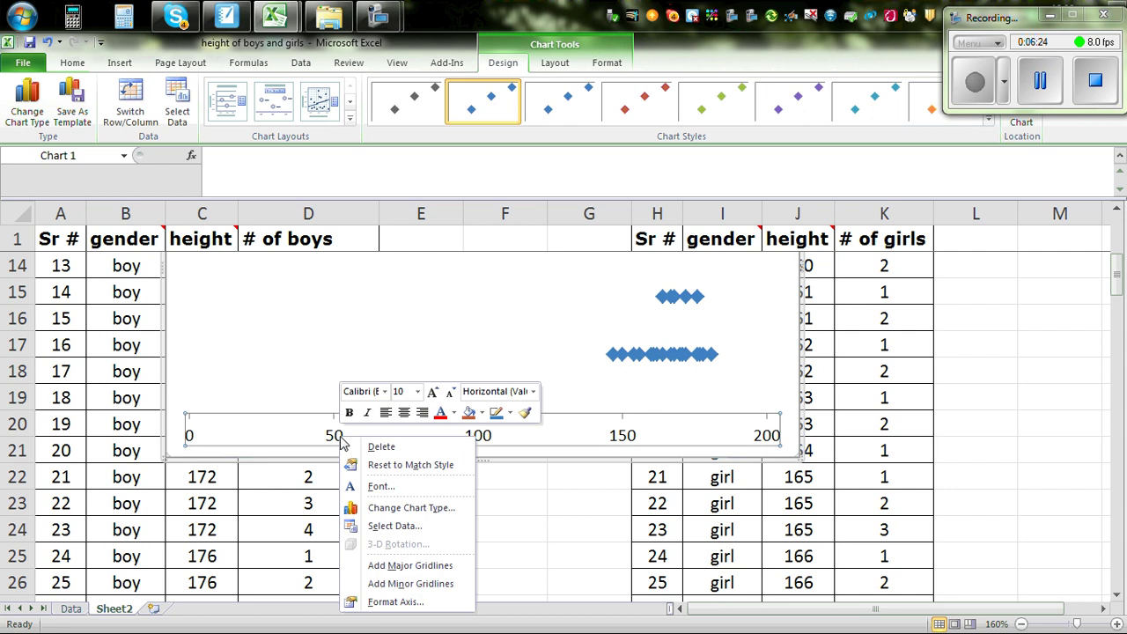
pyautogui.click(396, 602)
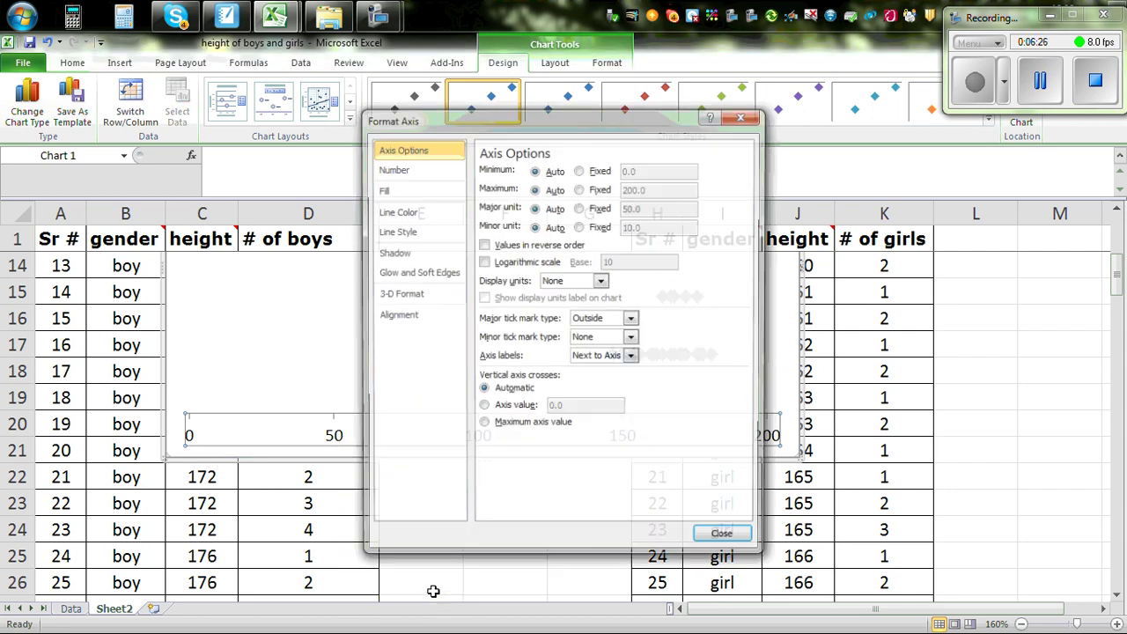
pyautogui.click(580, 170)
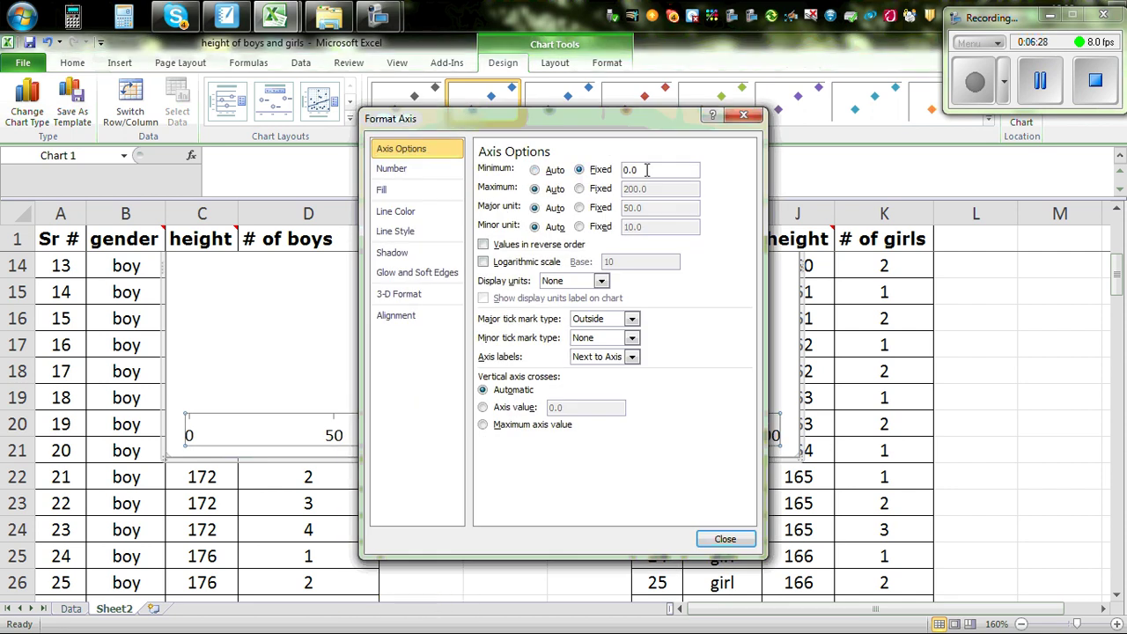
pyautogui.write('145')
pyautogui.click(580, 189)
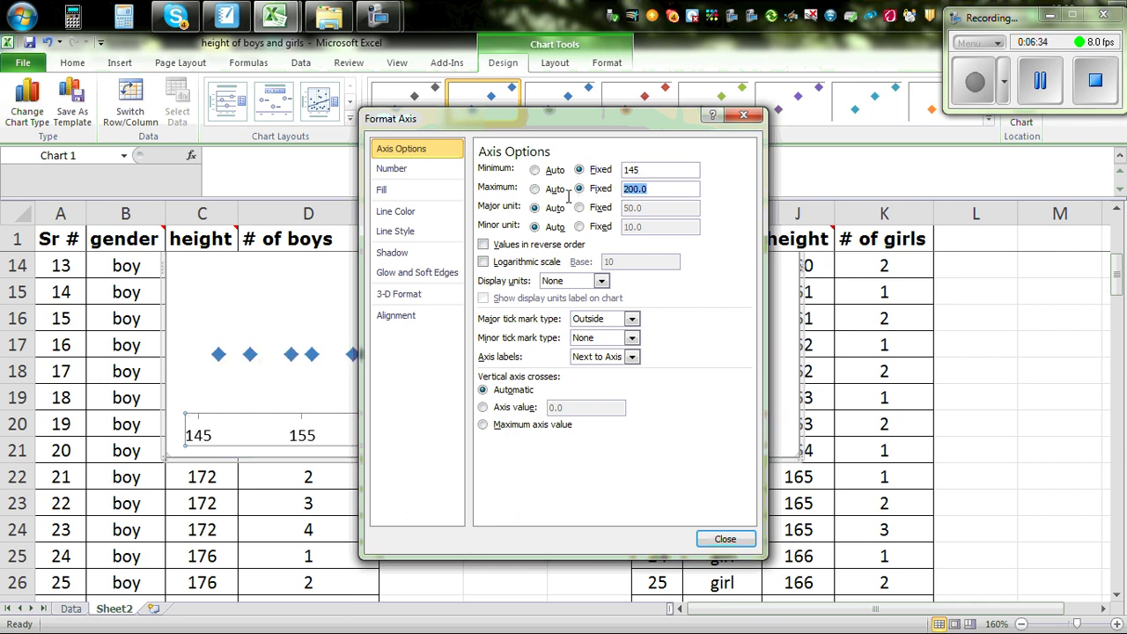
pyautogui.write('185')
pyautogui.click(579, 207)
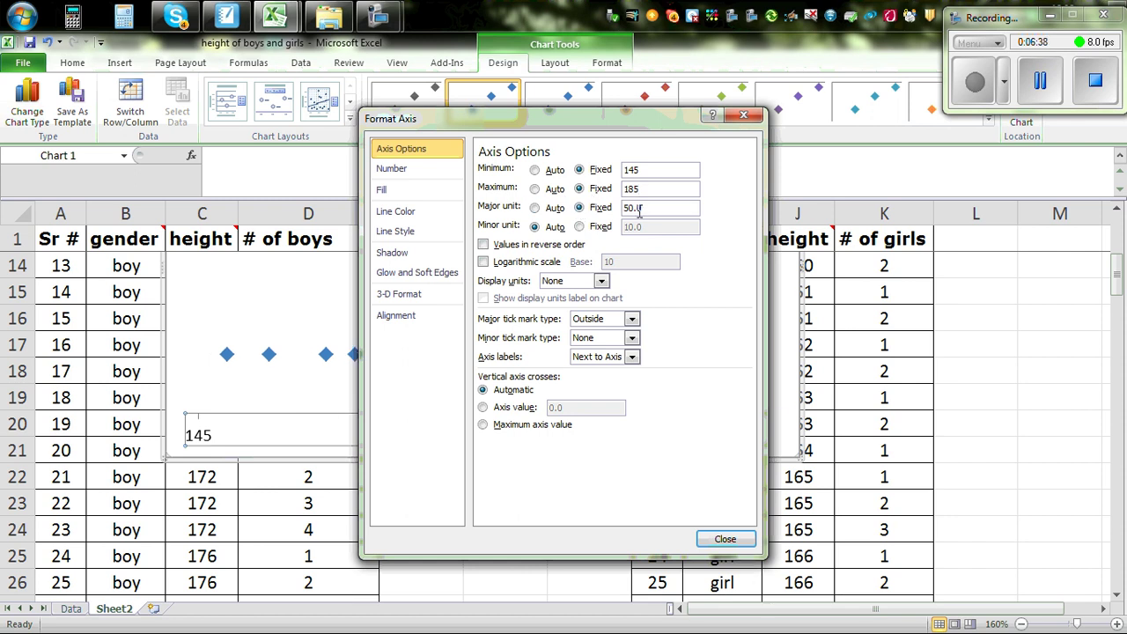
pyautogui.click(592, 201)
pyautogui.write('5')
pyautogui.click(724, 540)
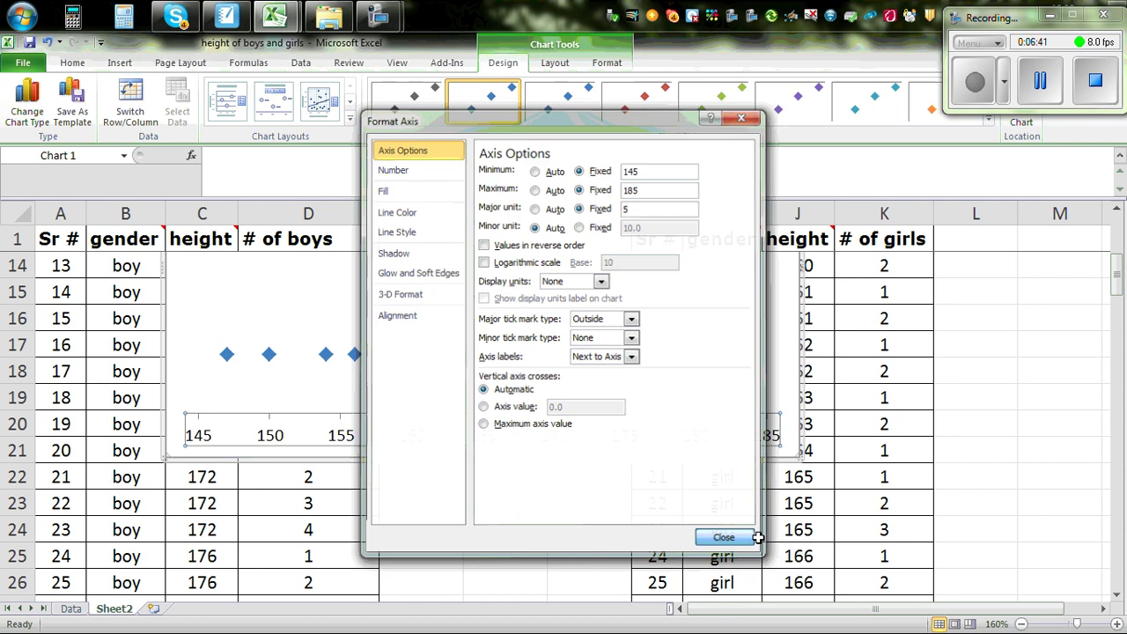
# Set the horizontal axis major unit to 2 and enlarge the chart so it extends into column K.
pyautogui.moveTo(1118, 253); pyautogui.dragTo(1113, 255)
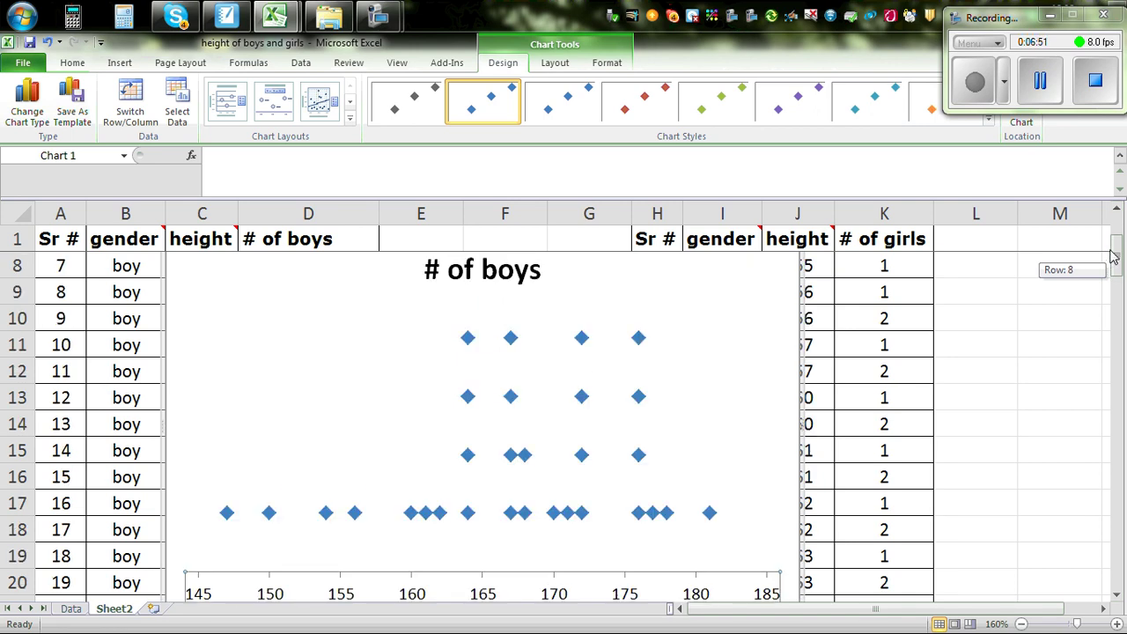
pyautogui.moveTo(1113, 256); pyautogui.dragTo(1115, 248)
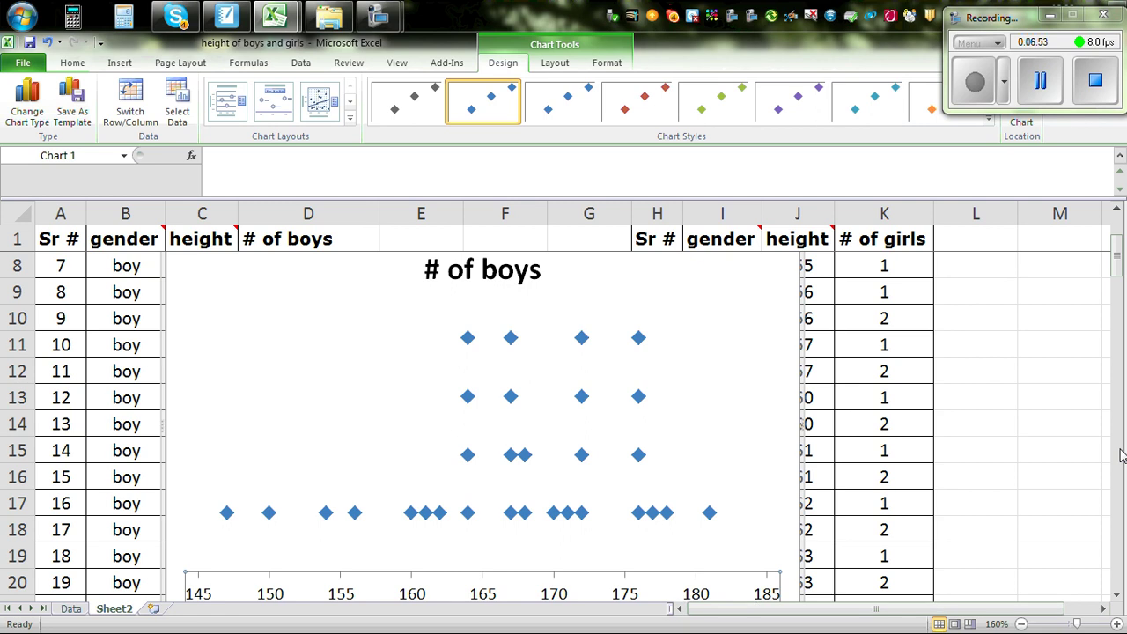
pyautogui.click(1117, 595)
pyautogui.click(1117, 594)
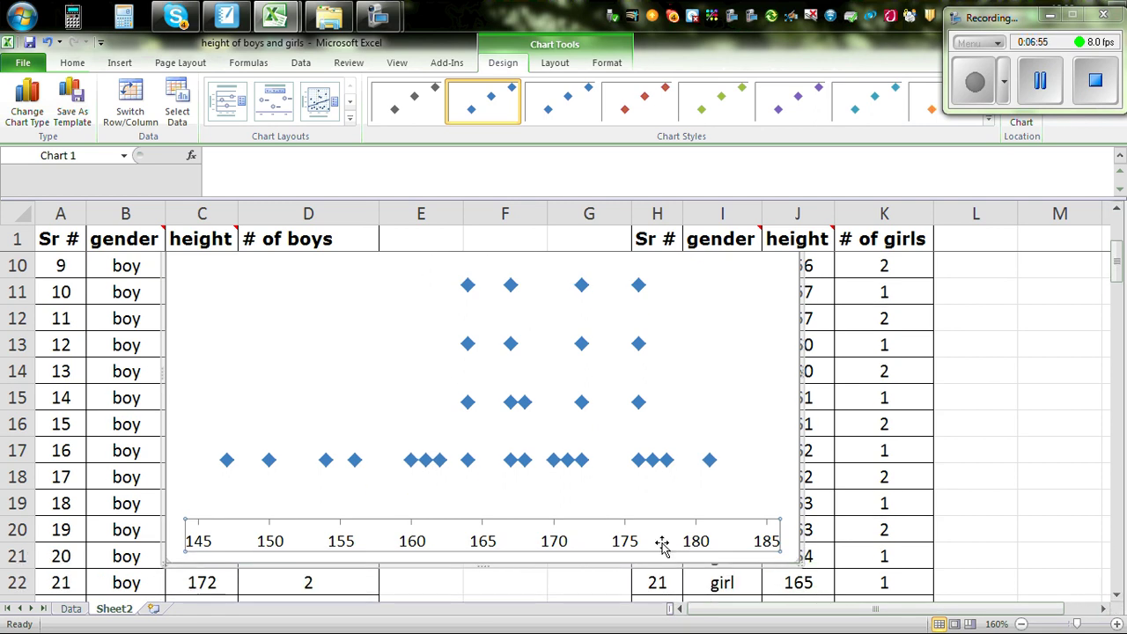
pyautogui.rightClick(486, 548)
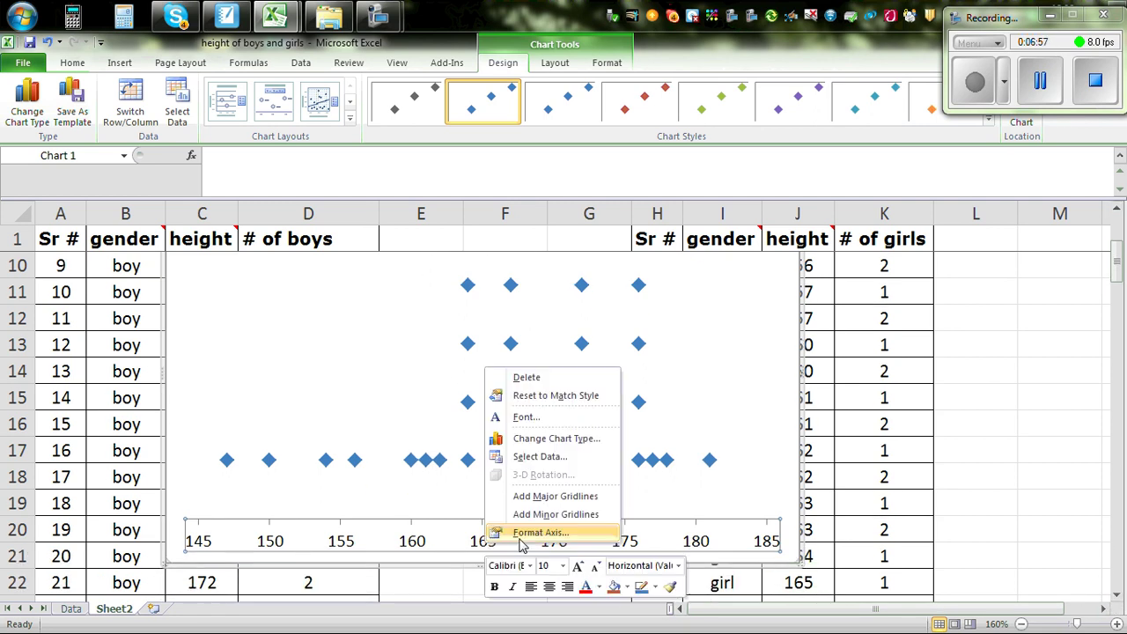
pyautogui.click(519, 536)
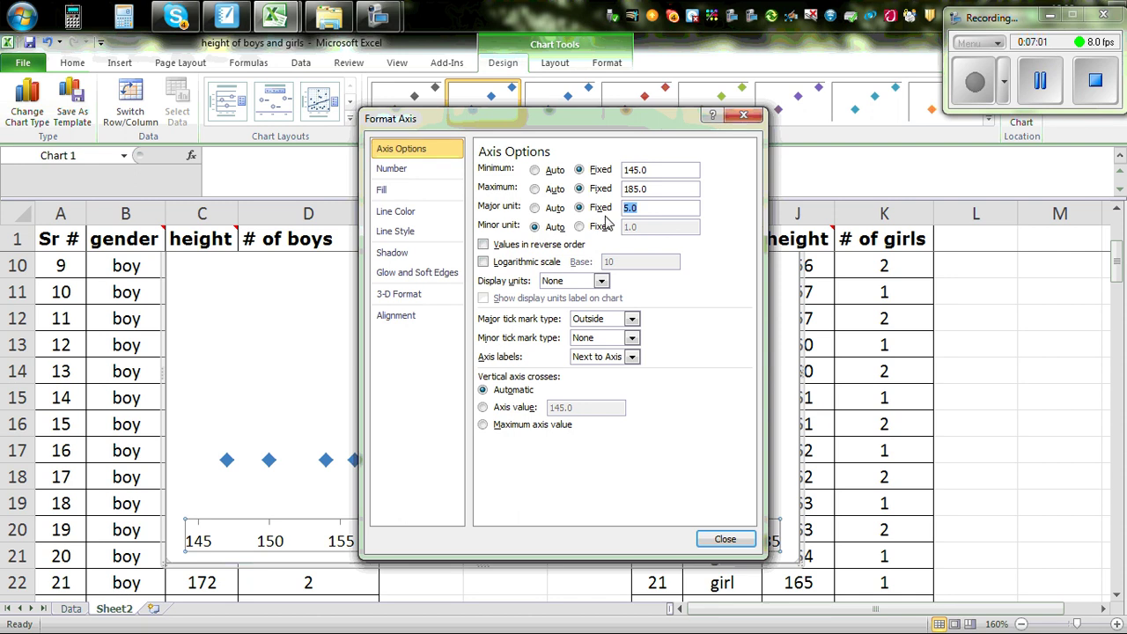
pyautogui.write('2')
pyautogui.click(726, 539)
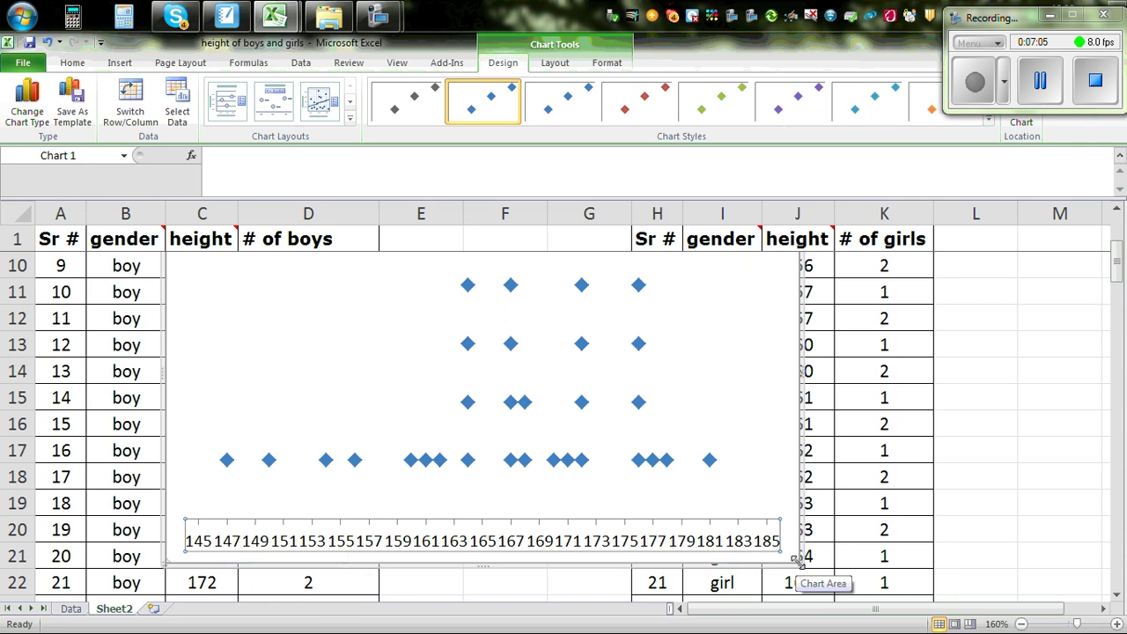
pyautogui.moveTo(797, 560); pyautogui.dragTo(900, 578)
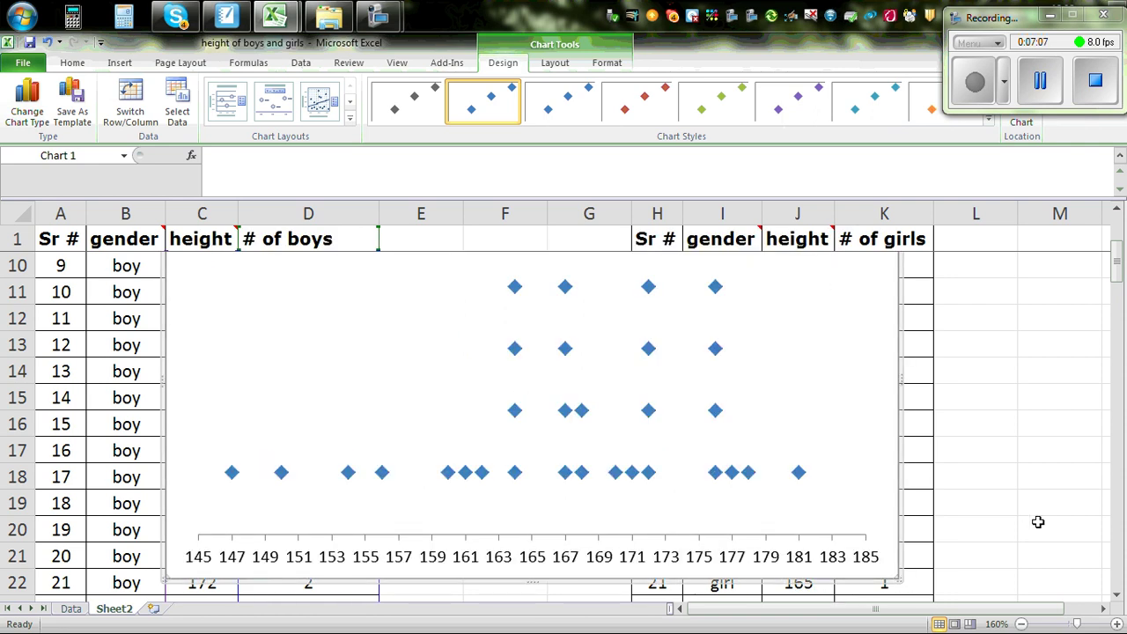
pyautogui.scroll(1, 1063, 510)
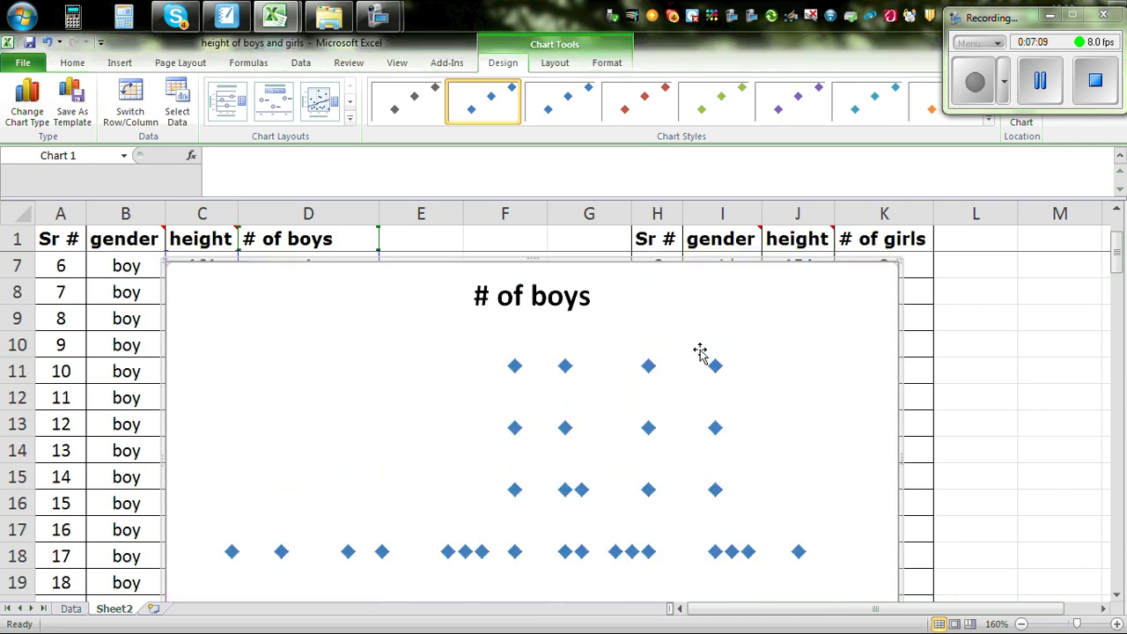
# Change the boys chart's title to "Dot plot of the height of Year 9 boys in cm".
pyautogui.click(538, 297)
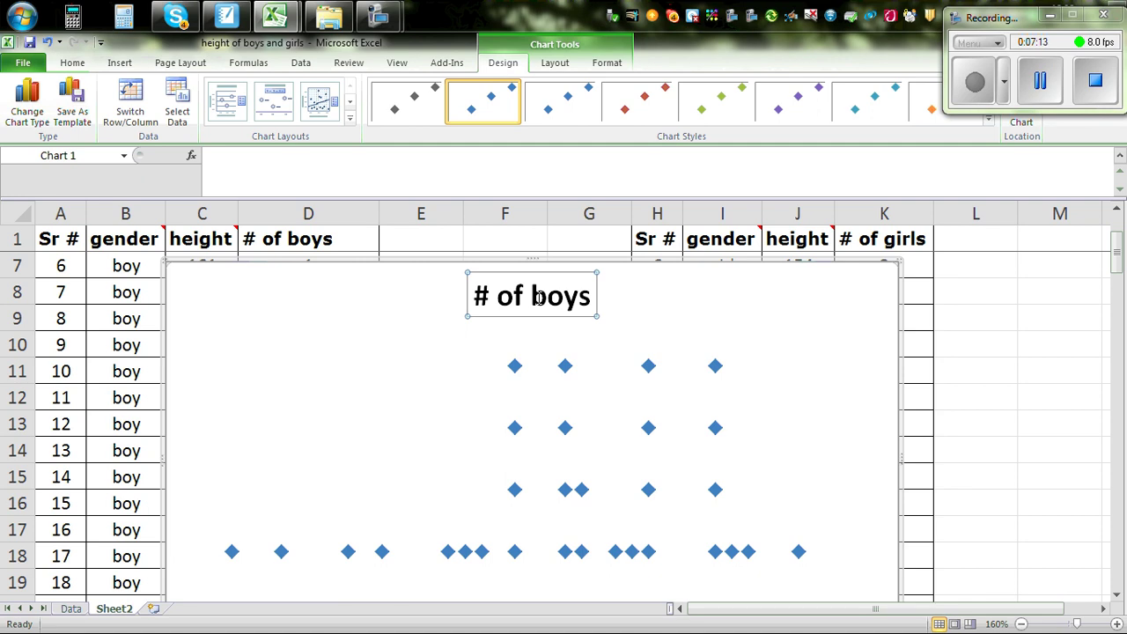
pyautogui.write('Do')
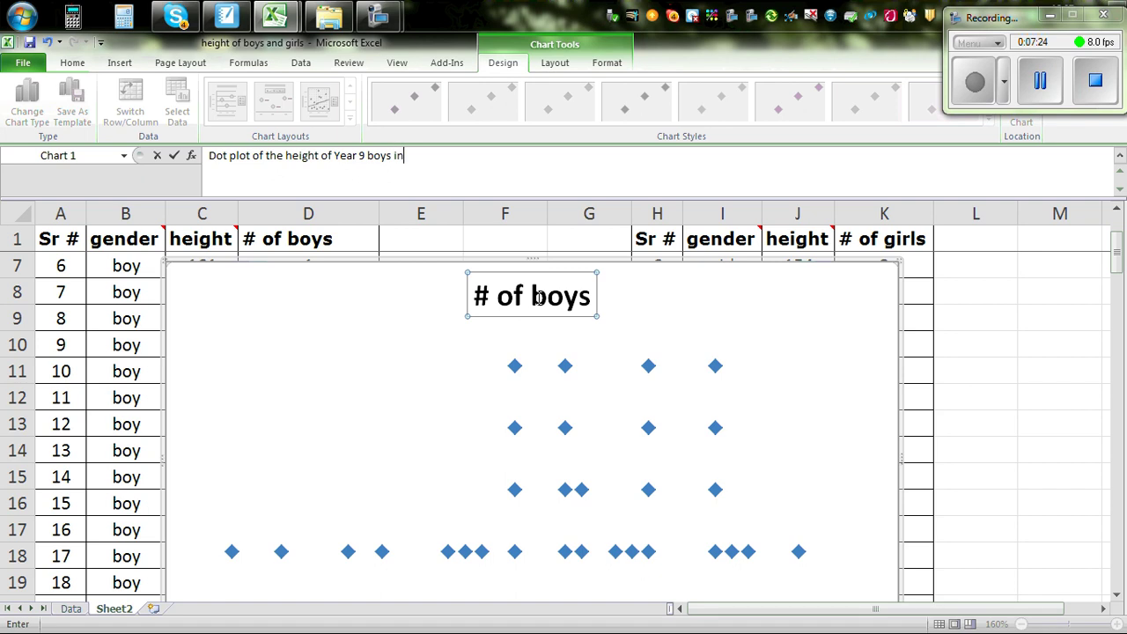
pyautogui.press('Return')
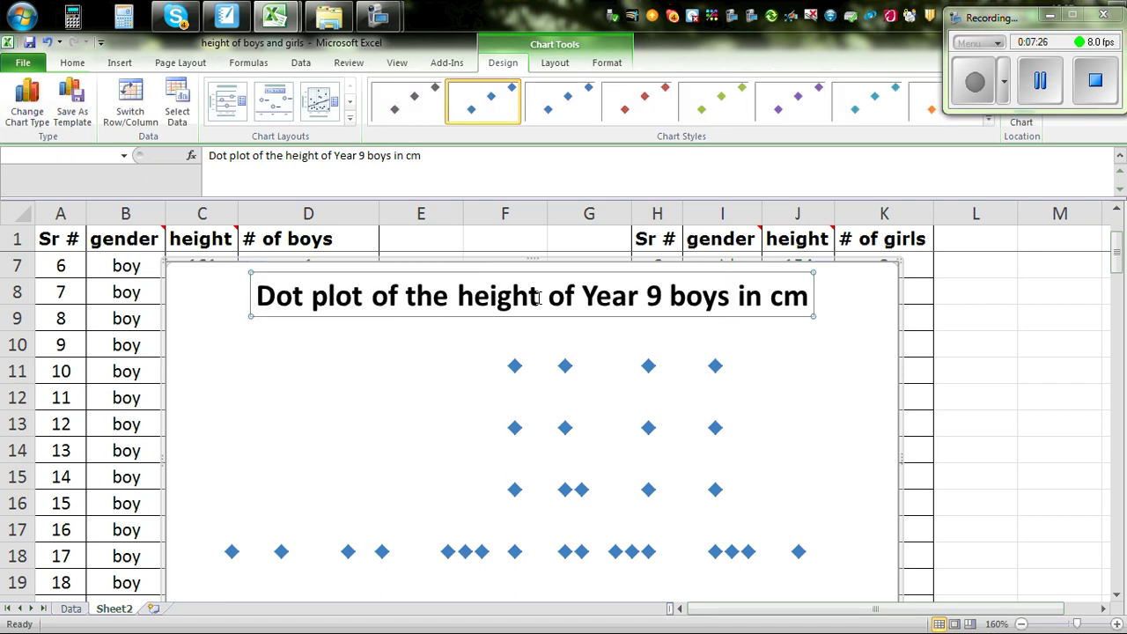
pyautogui.scroll(-2, 966, 440)
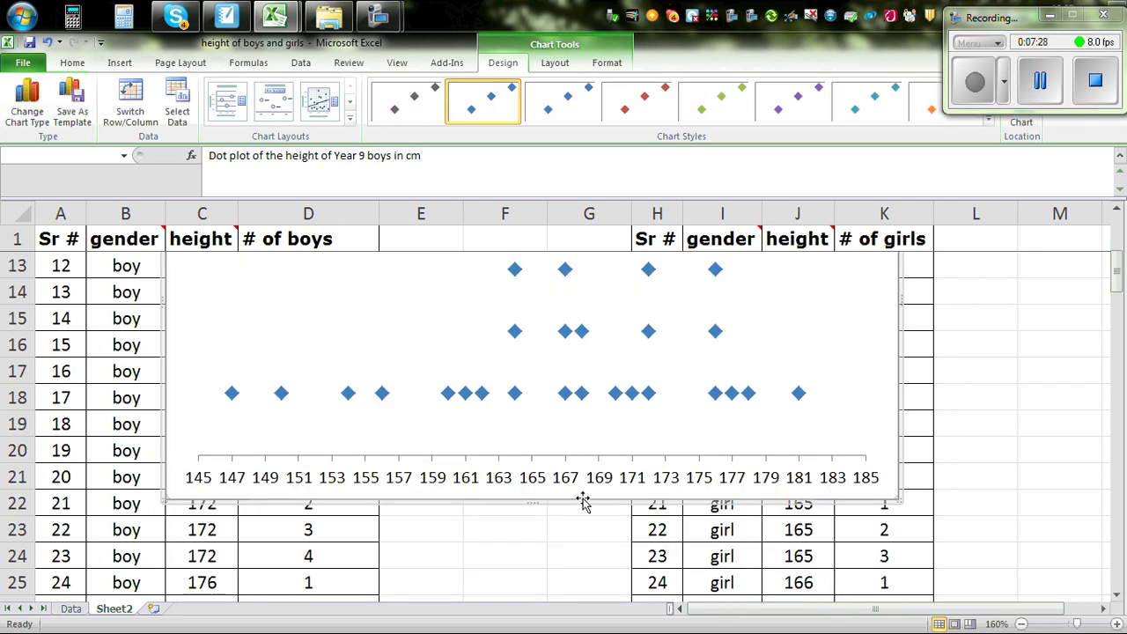
# Add a title below the chart's horizontal axis reading "Height measured in cm".
pyautogui.click(809, 405)
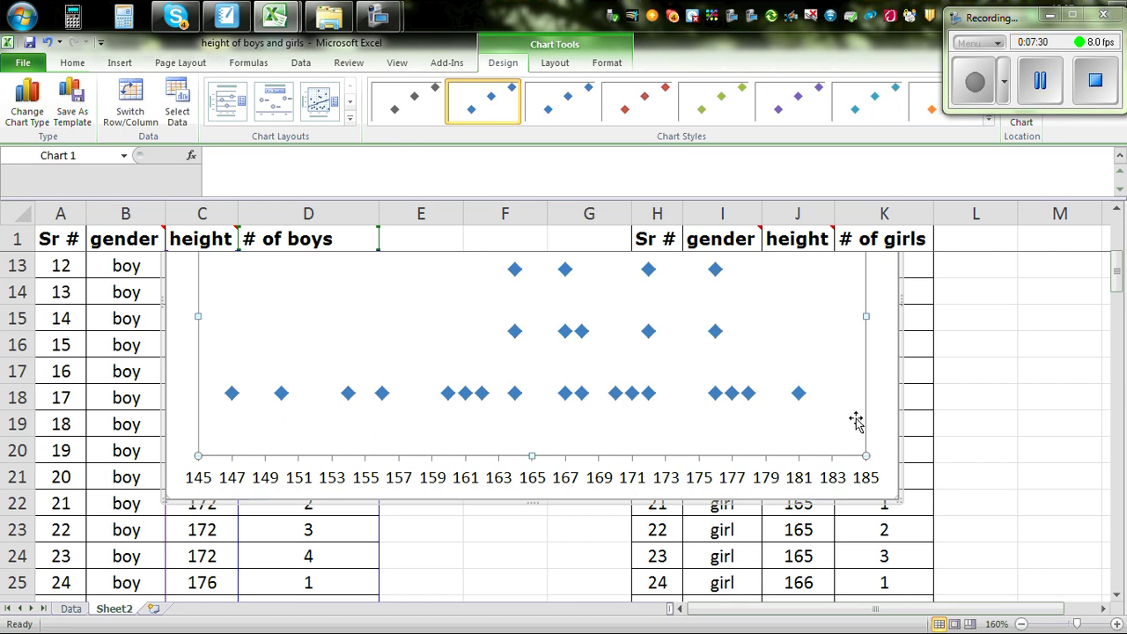
pyautogui.click(885, 392)
pyautogui.scroll(3, 978, 405)
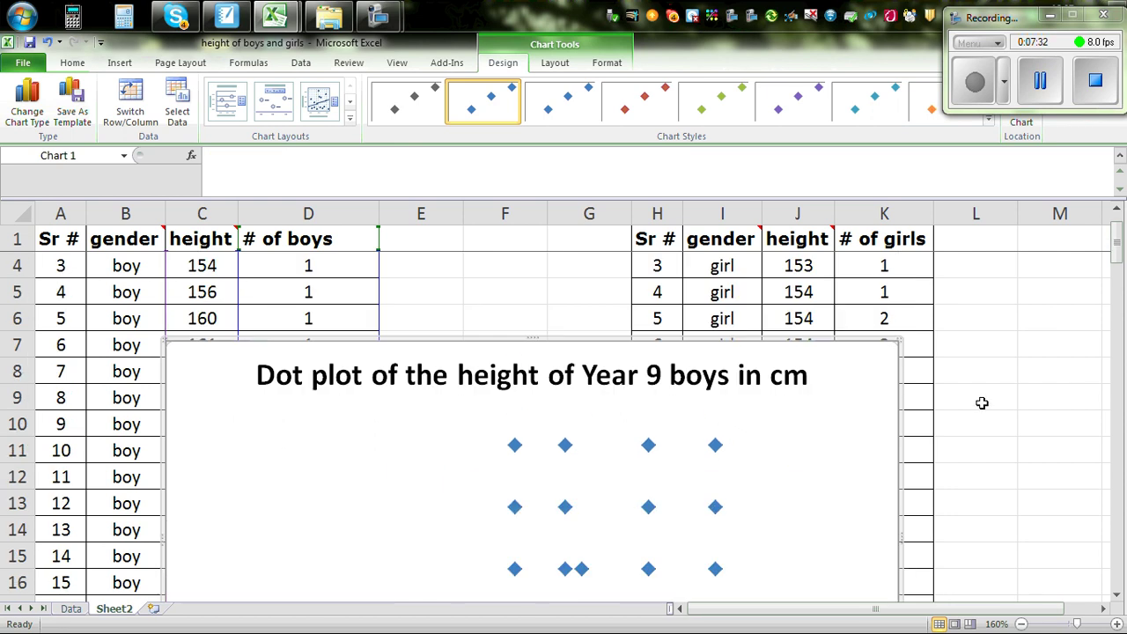
pyautogui.click(555, 64)
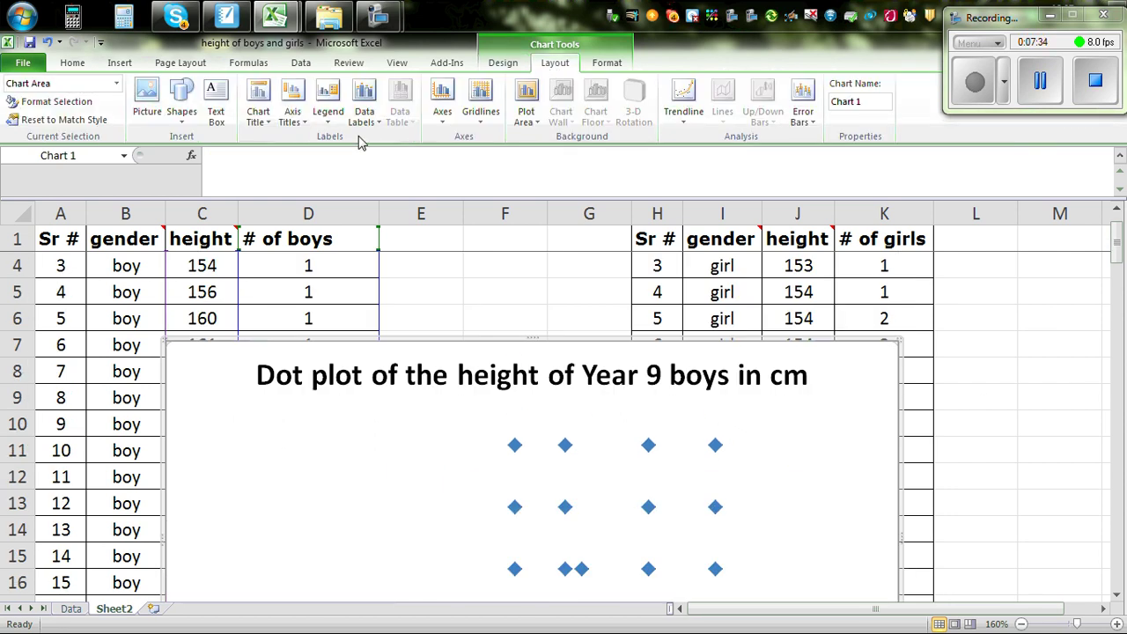
pyautogui.click(296, 124)
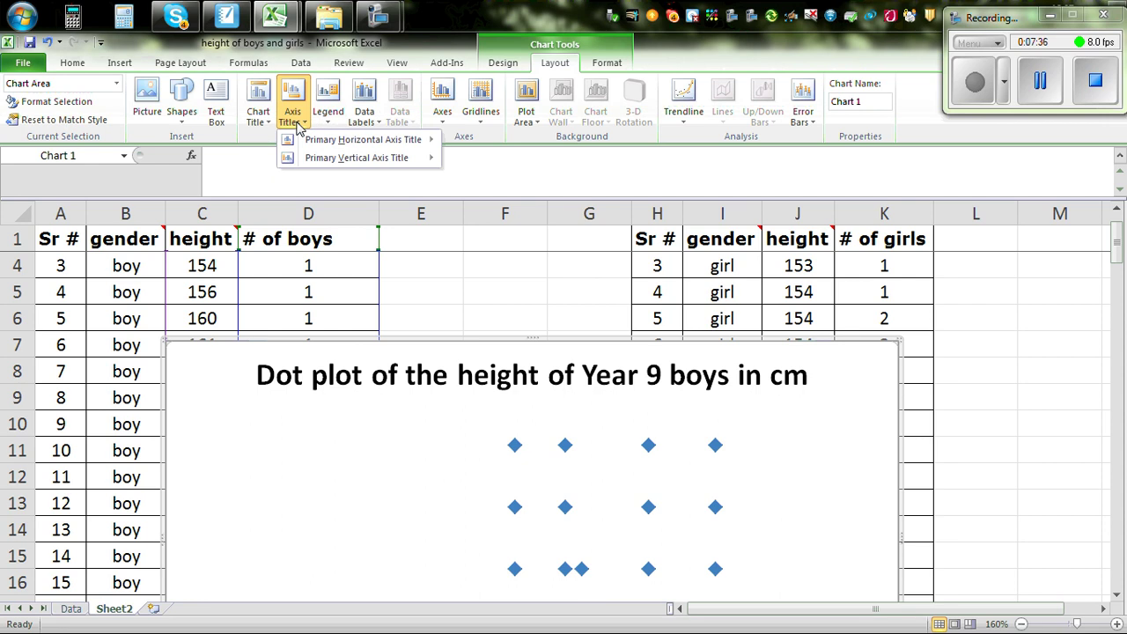
pyautogui.moveTo(361, 139)
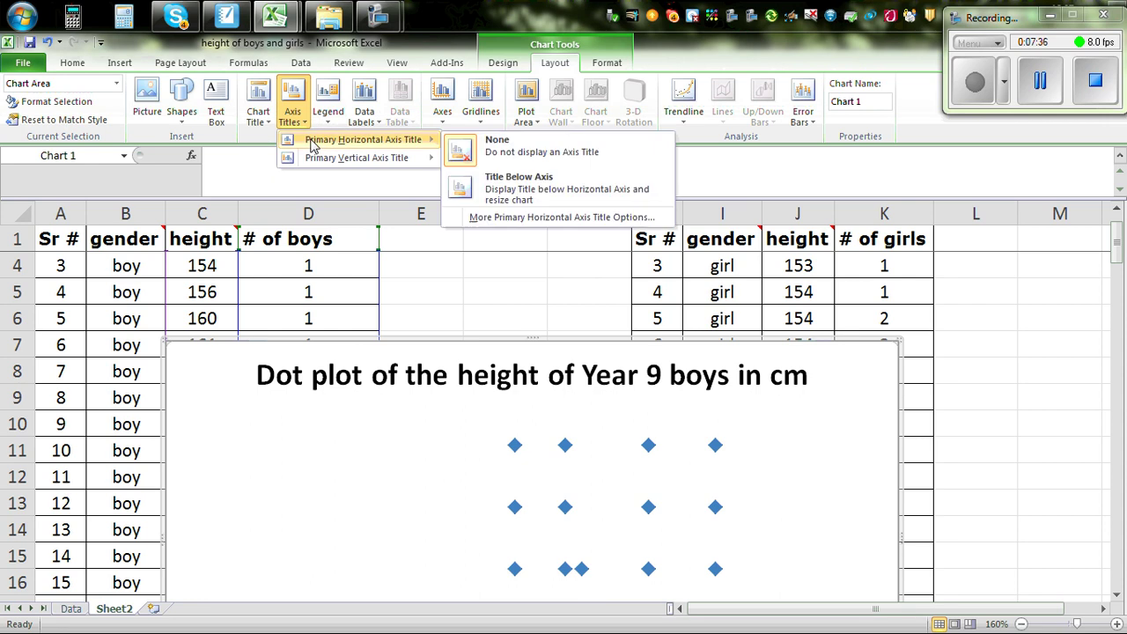
pyautogui.click(574, 197)
pyautogui.scroll(-2, 637, 257)
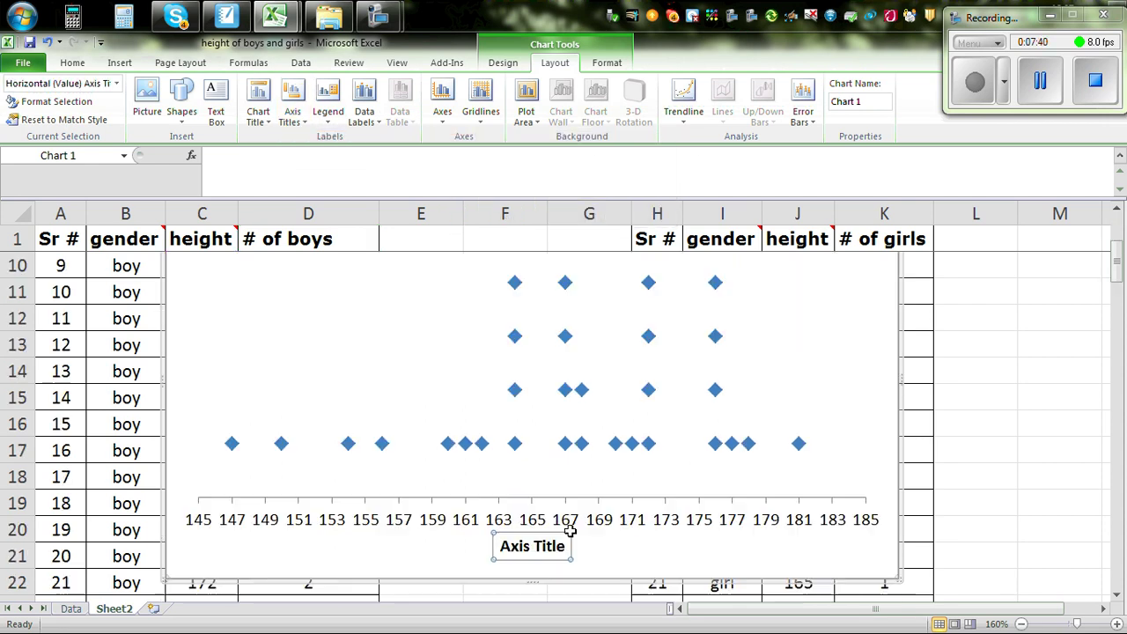
pyautogui.write('H')
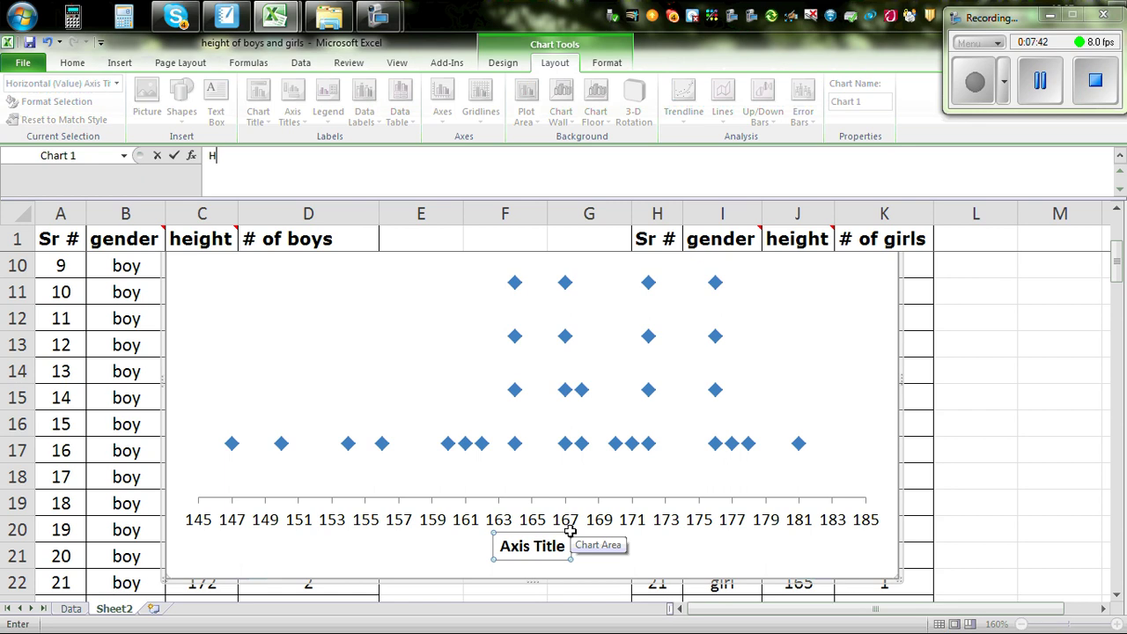
pyautogui.write('eight')
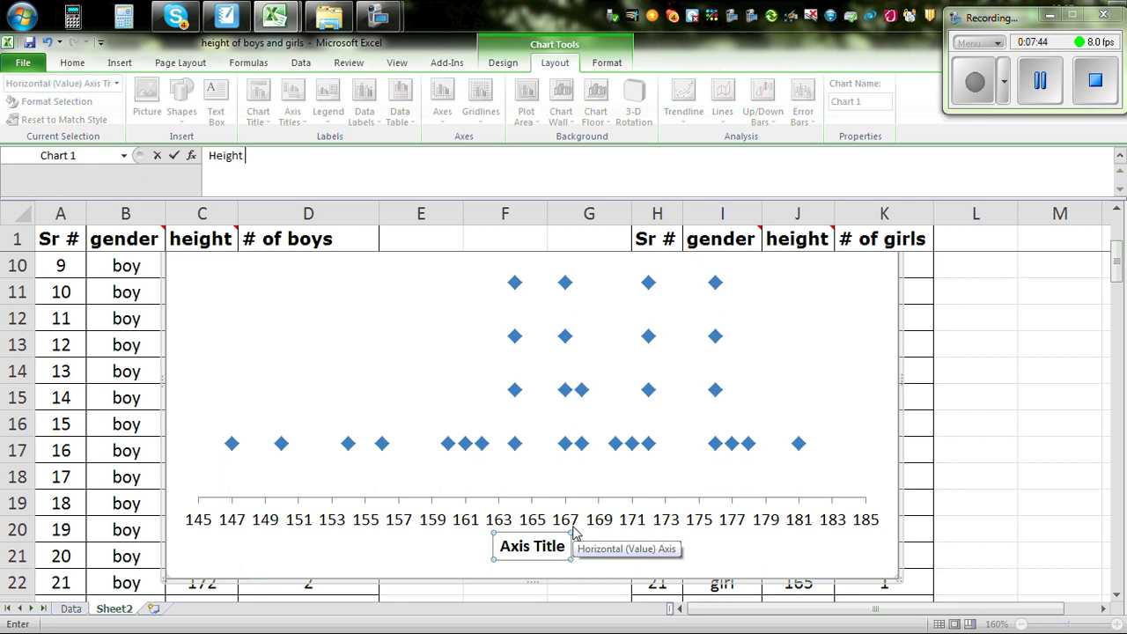
pyautogui.write(' measured in cm')
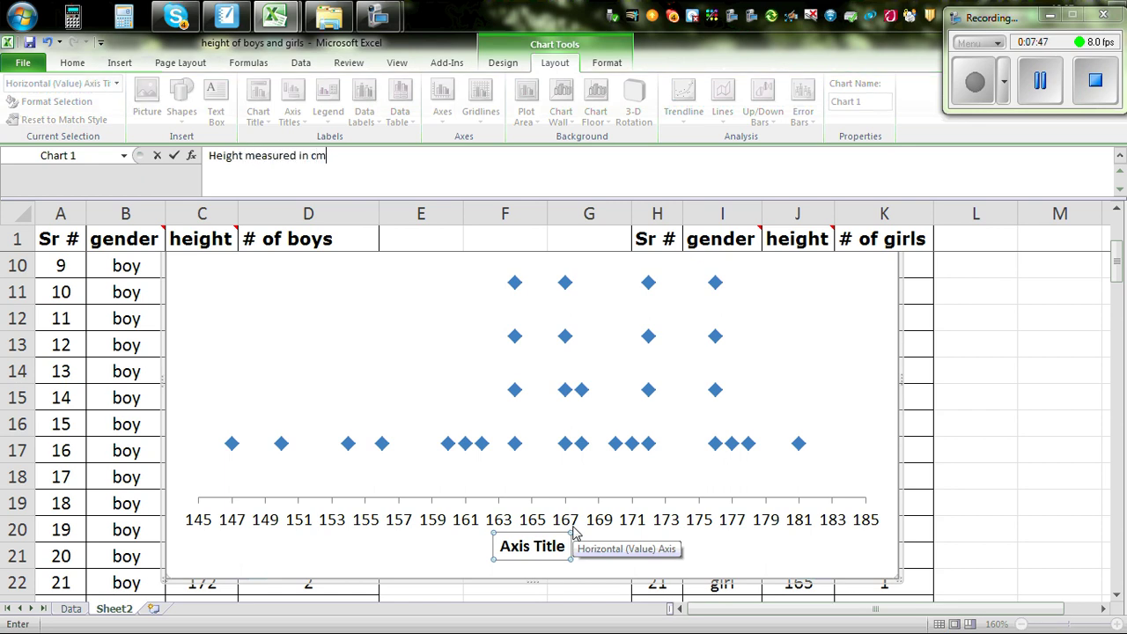
pyautogui.press('Return')
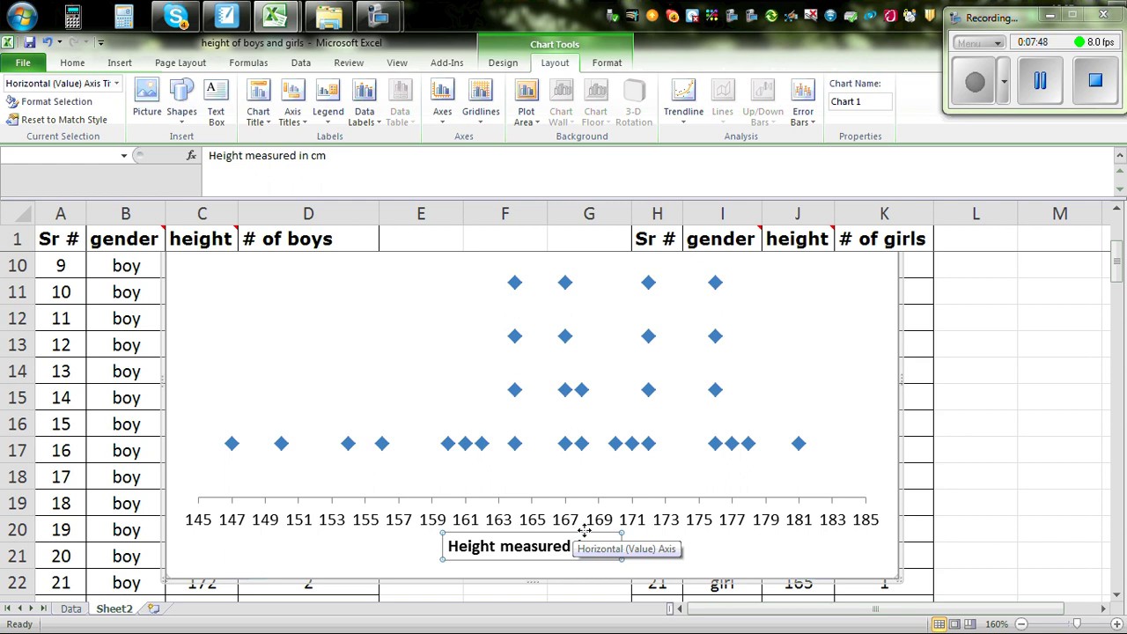
pyautogui.click(1048, 483)
# Copy the entire boys' height dot plot chart.
pyautogui.scroll(2, 1049, 480)
pyautogui.scroll(-1, 1048, 478)
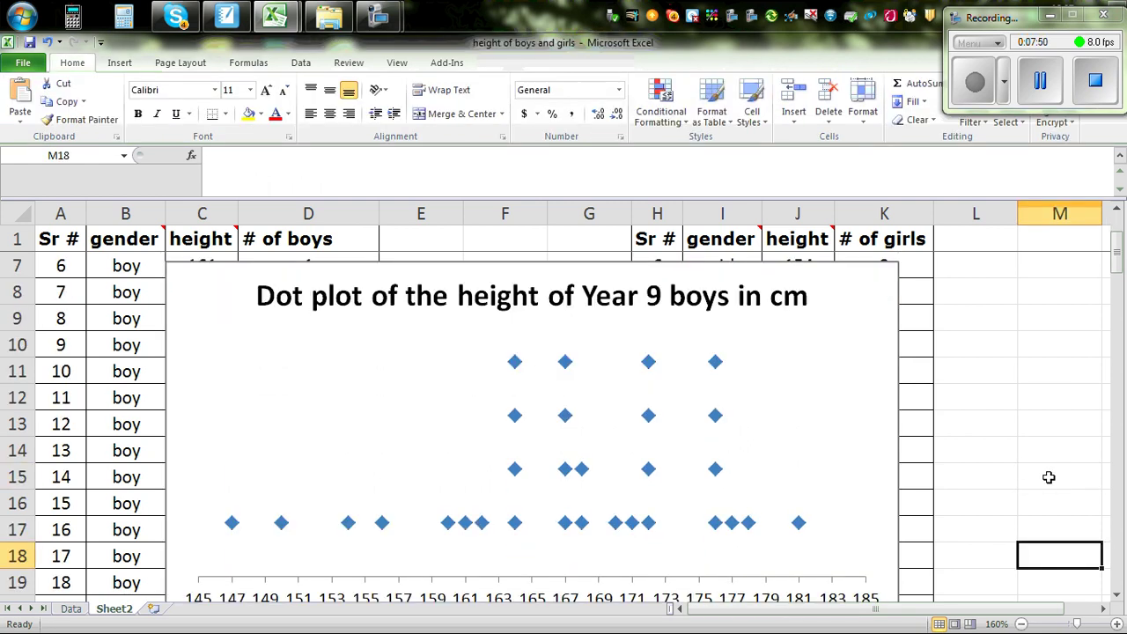
pyautogui.scroll(1, 1050, 477)
pyautogui.scroll(-1, 1037, 476)
pyautogui.click(789, 366)
pyautogui.rightClick(859, 278)
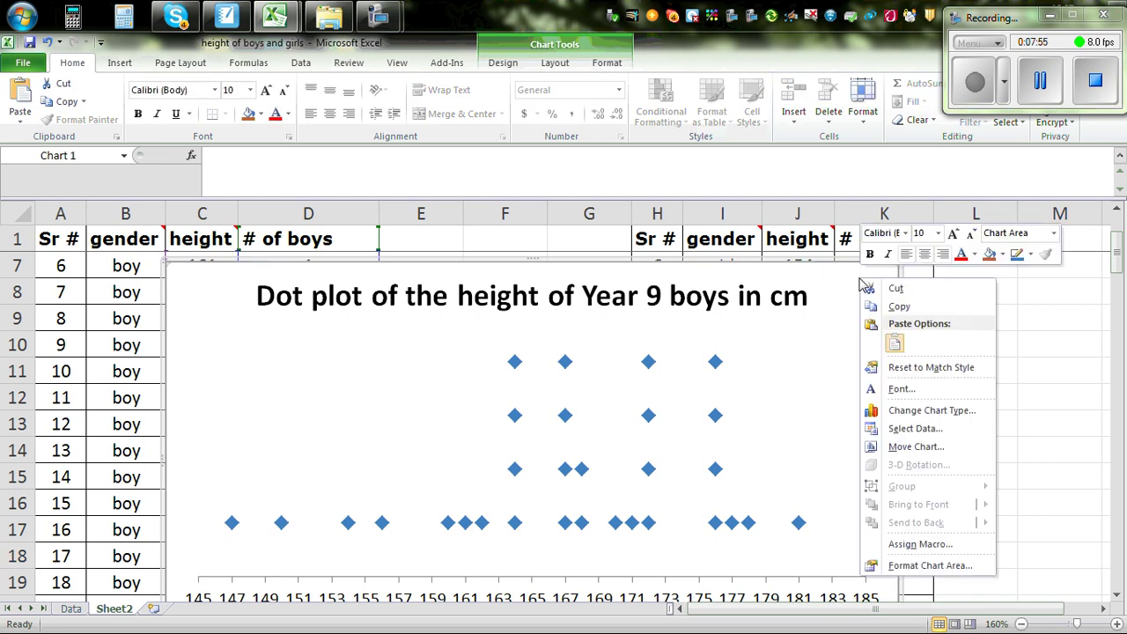
pyautogui.click(888, 305)
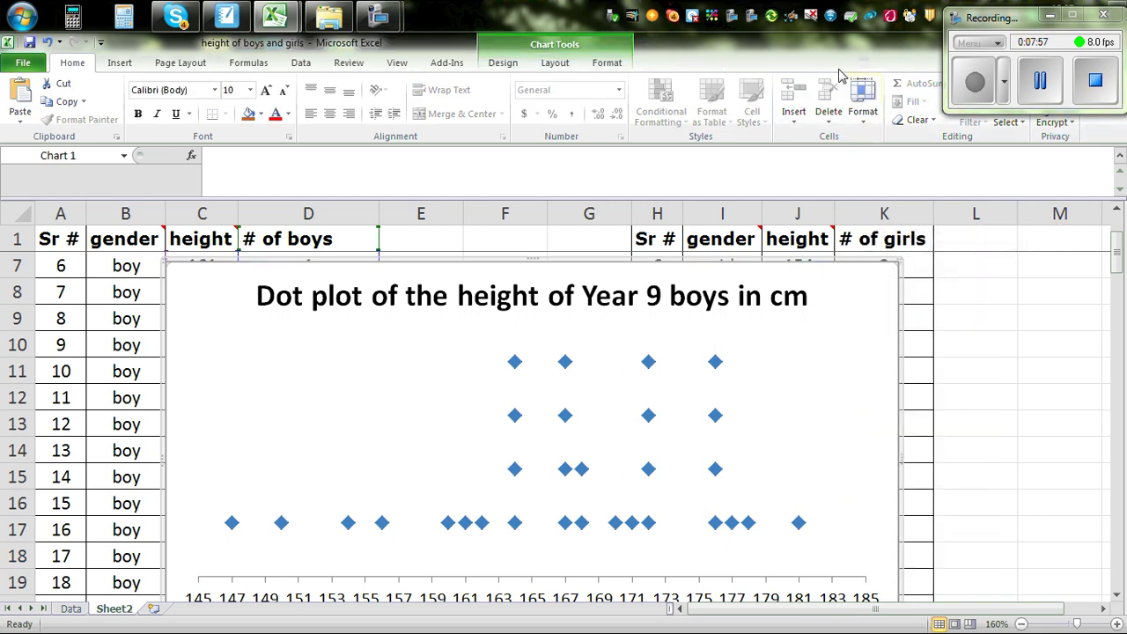
# Minimize the open windows and start a new blank document in Microsoft Word.
pyautogui.doubleClick(860, 52)
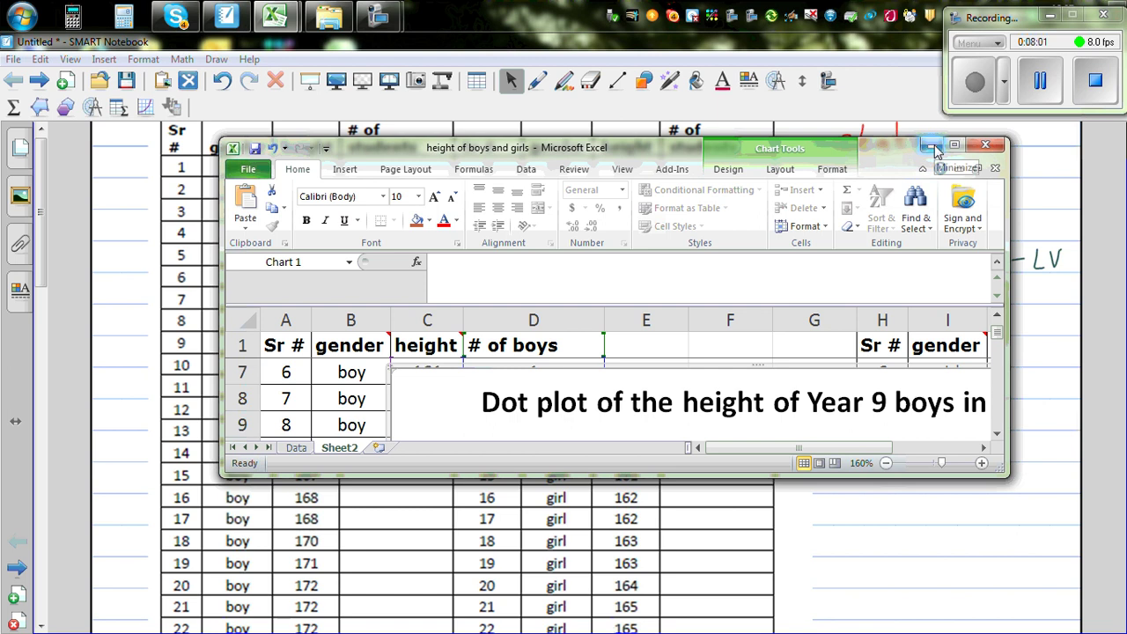
pyautogui.click(930, 145)
pyautogui.moveTo(906, 46); pyautogui.dragTo(962, 134)
pyautogui.click(960, 132)
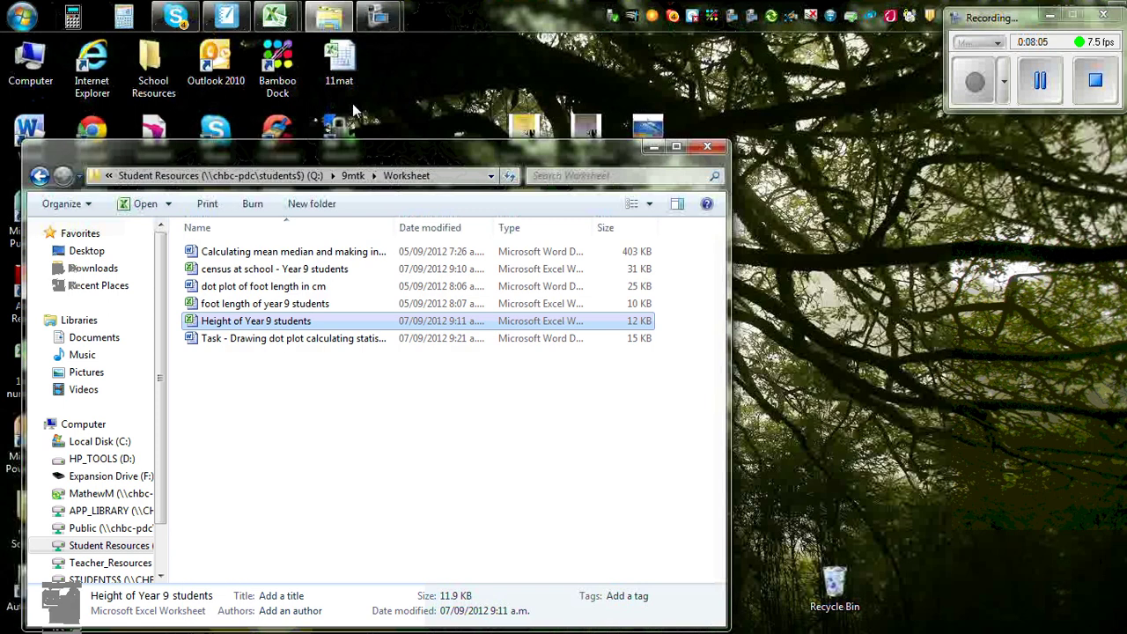
pyautogui.click(661, 147)
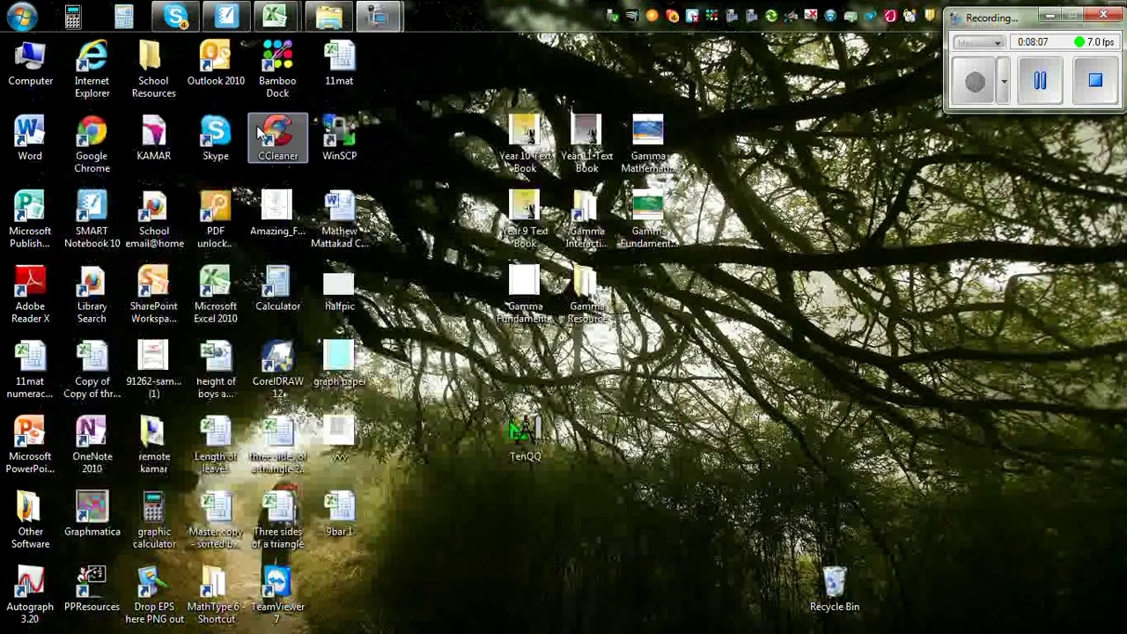
pyautogui.doubleClick(31, 137)
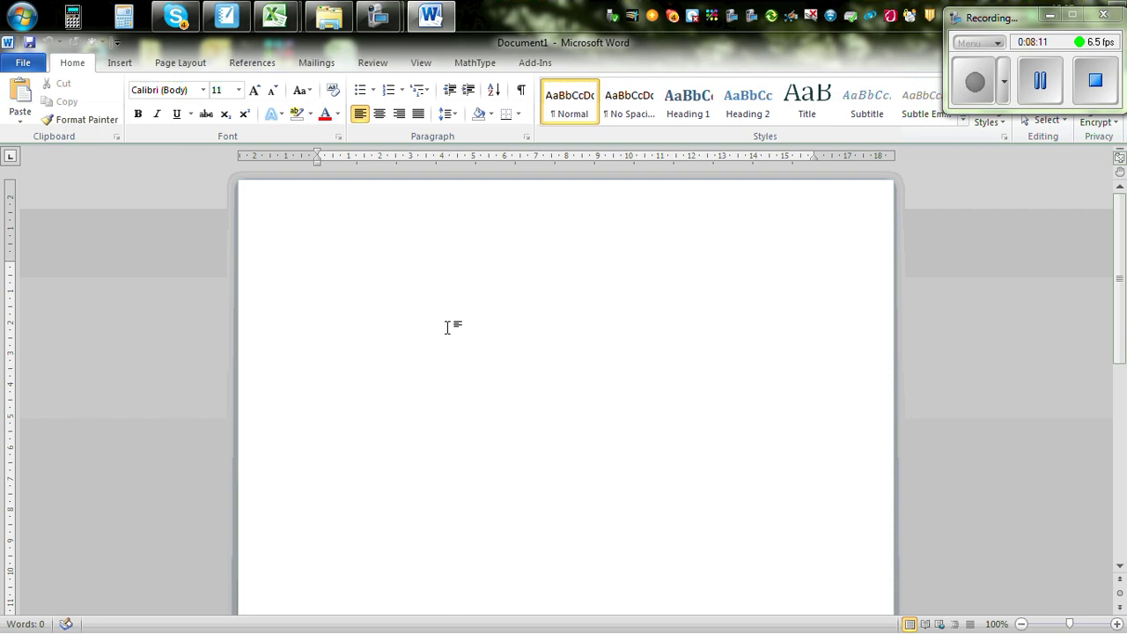
# Paste the copied boys' dot plot into the blank document and enlarge it to roughly the full text width.
pyautogui.rightClick(452, 332)
pyautogui.click(484, 397)
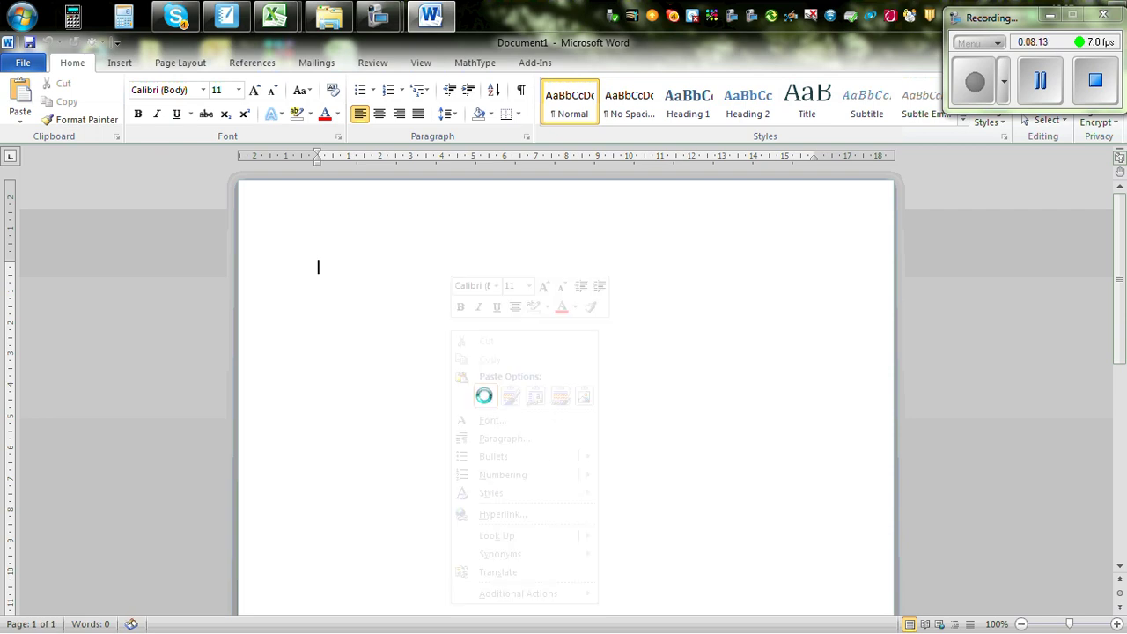
pyautogui.click(772, 507)
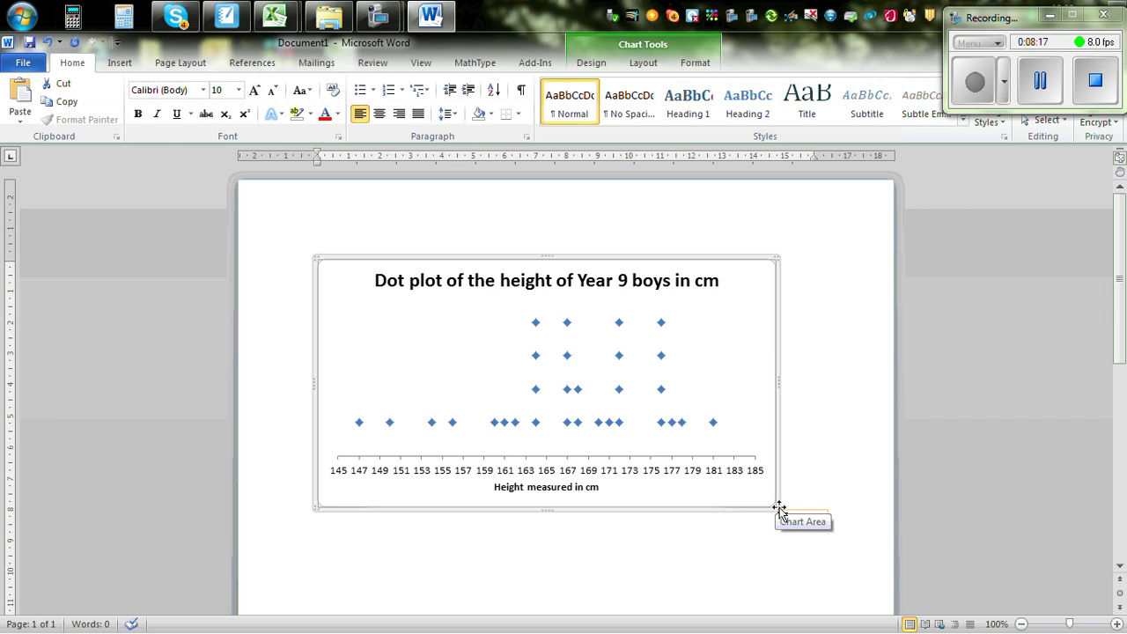
pyautogui.moveTo(779, 508); pyautogui.dragTo(830, 527)
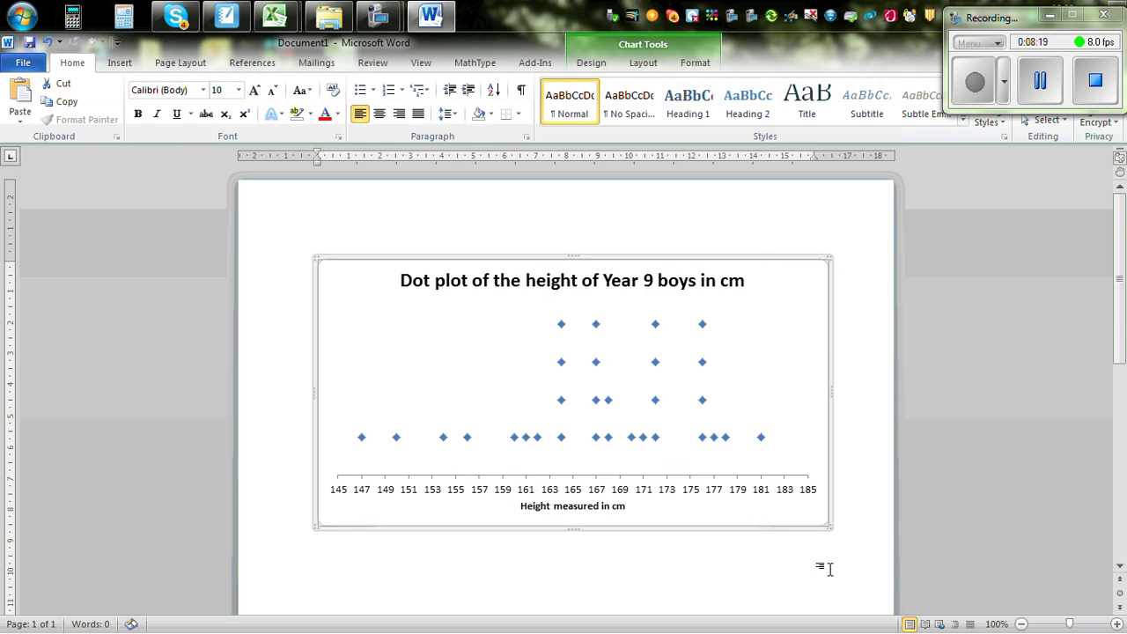
pyautogui.click(276, 16)
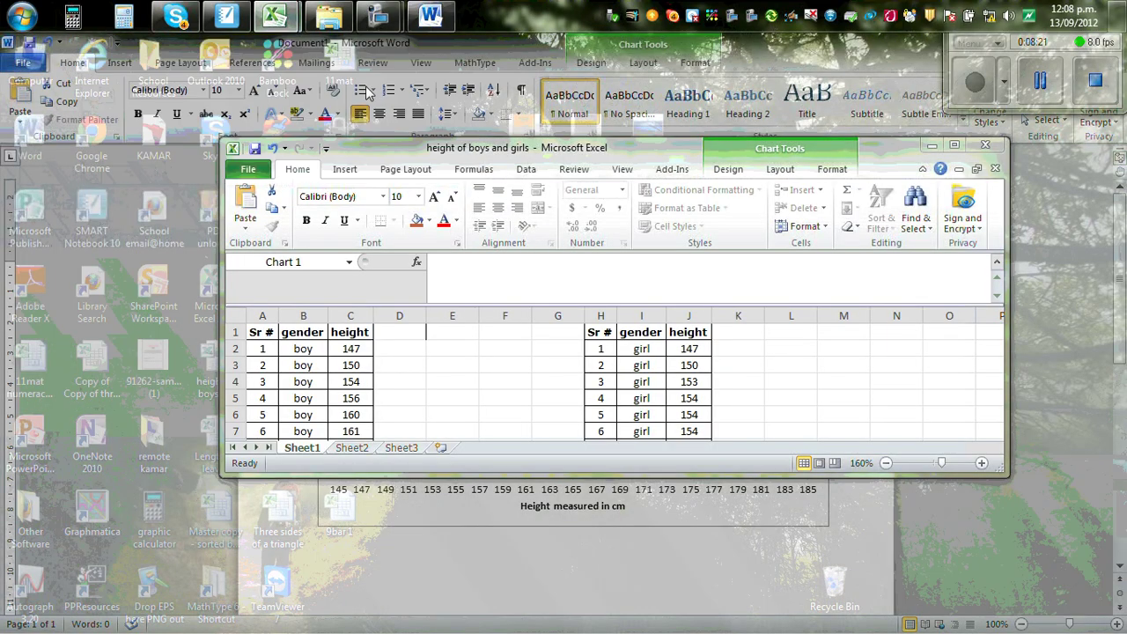
pyautogui.click(373, 98)
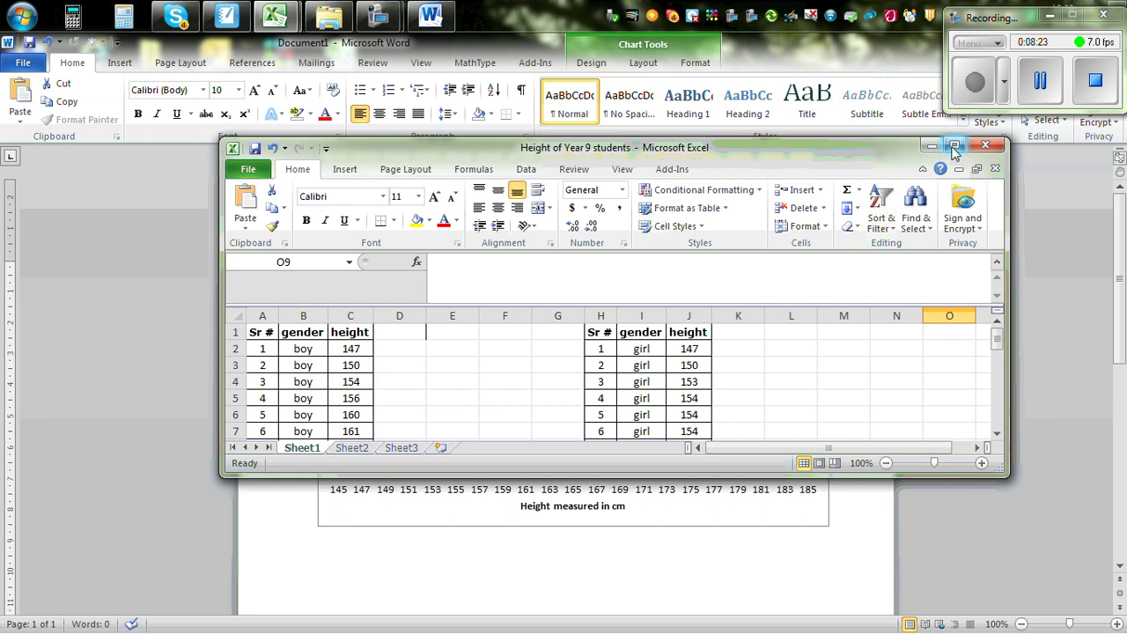
pyautogui.click(955, 146)
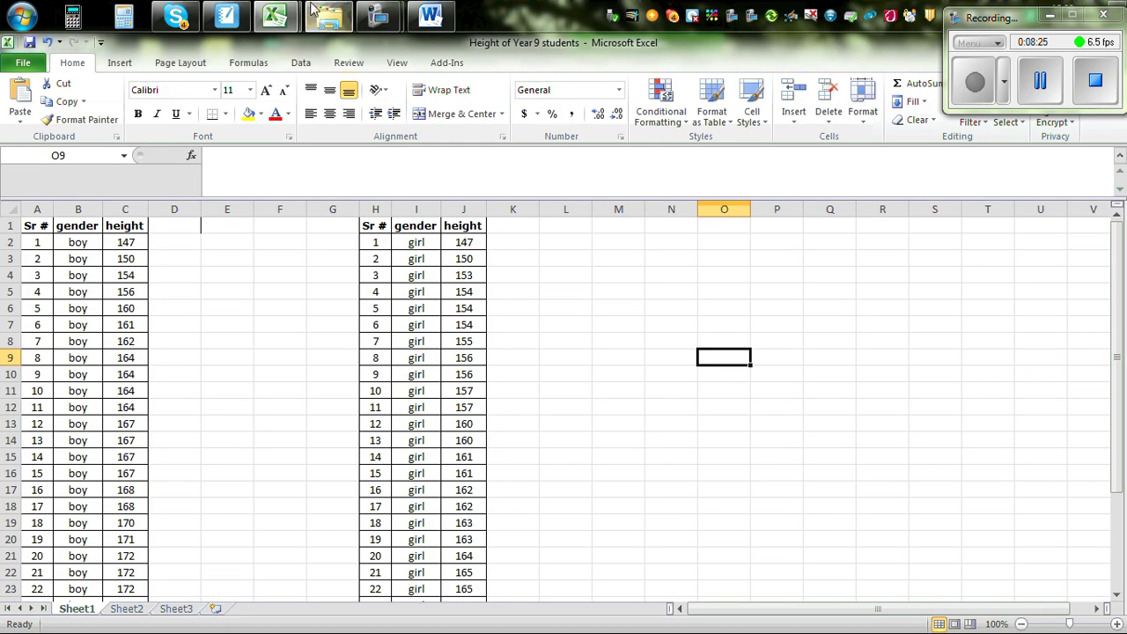
# Switch to the "height of boys and girls" workbook in Excel and delete the boys' dot plot from Sheet2.
pyautogui.click(276, 15)
pyautogui.click(211, 104)
pyautogui.click(493, 533)
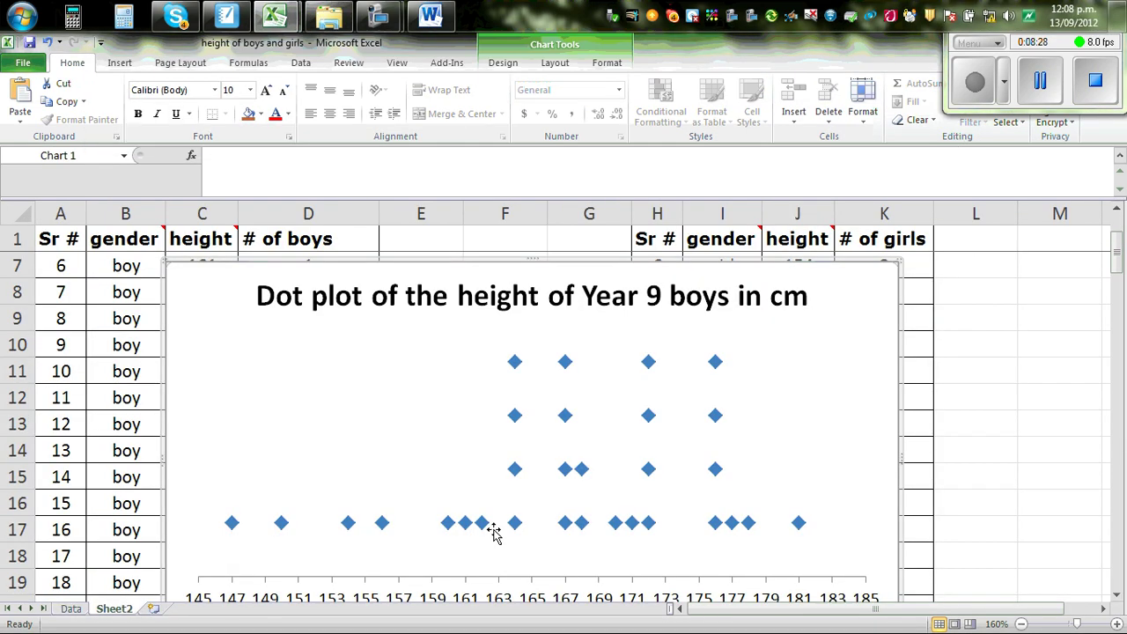
pyautogui.press('Delete')
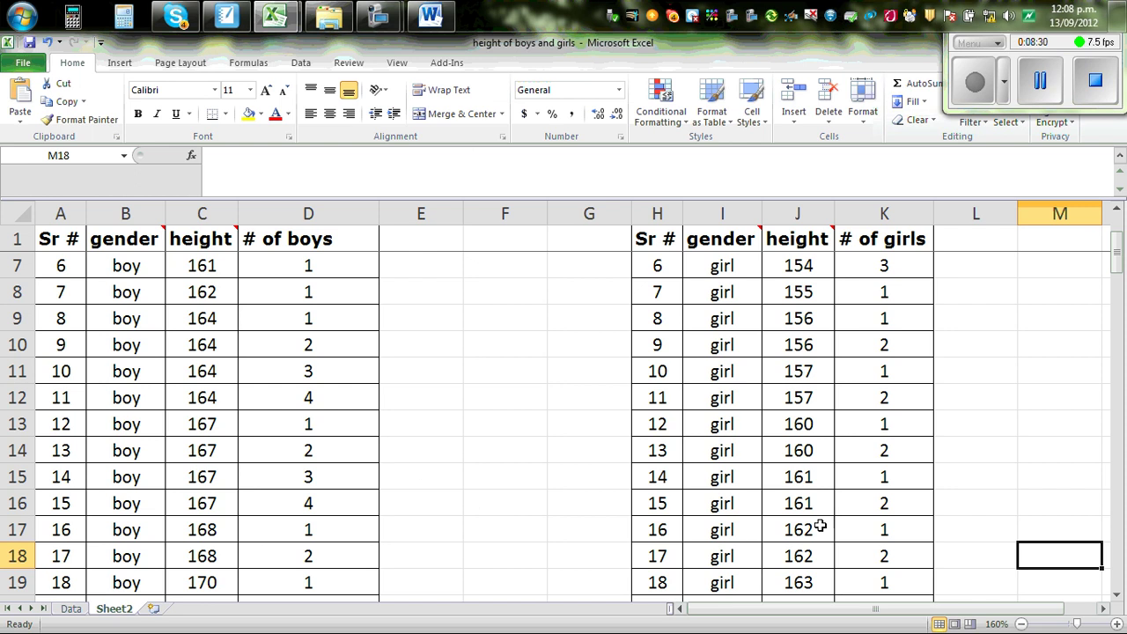
# Insert a markers-only scatter chart from the girls' height and # of girls columns, J1:K31.
pyautogui.scroll(2, 982, 387)
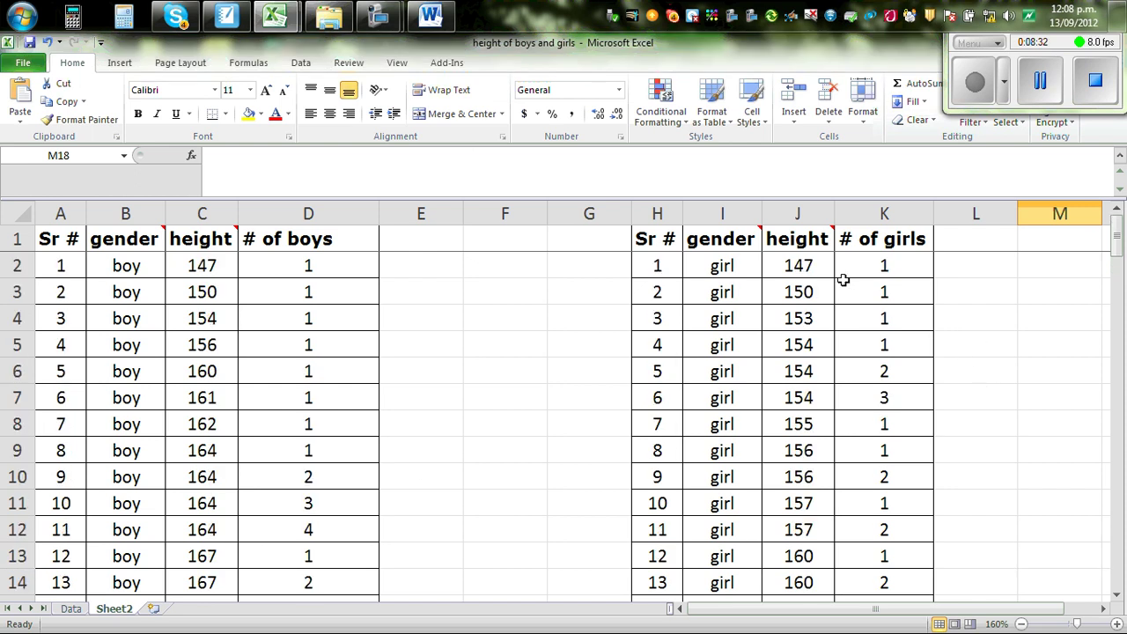
pyautogui.moveTo(790, 244); pyautogui.dragTo(875, 556)
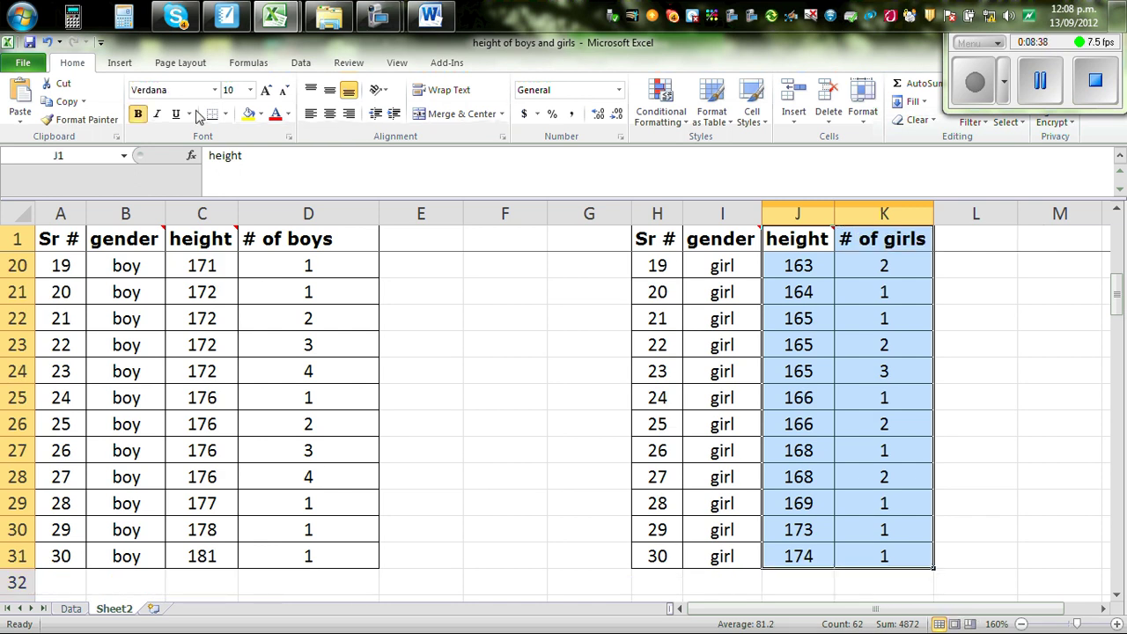
pyautogui.click(132, 64)
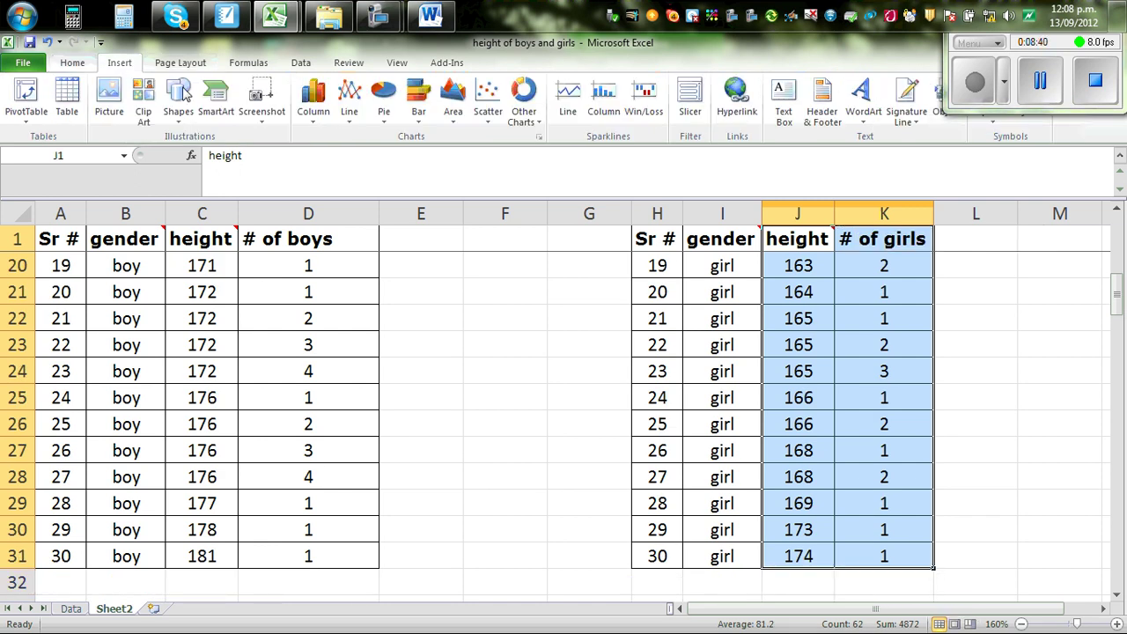
pyautogui.click(487, 99)
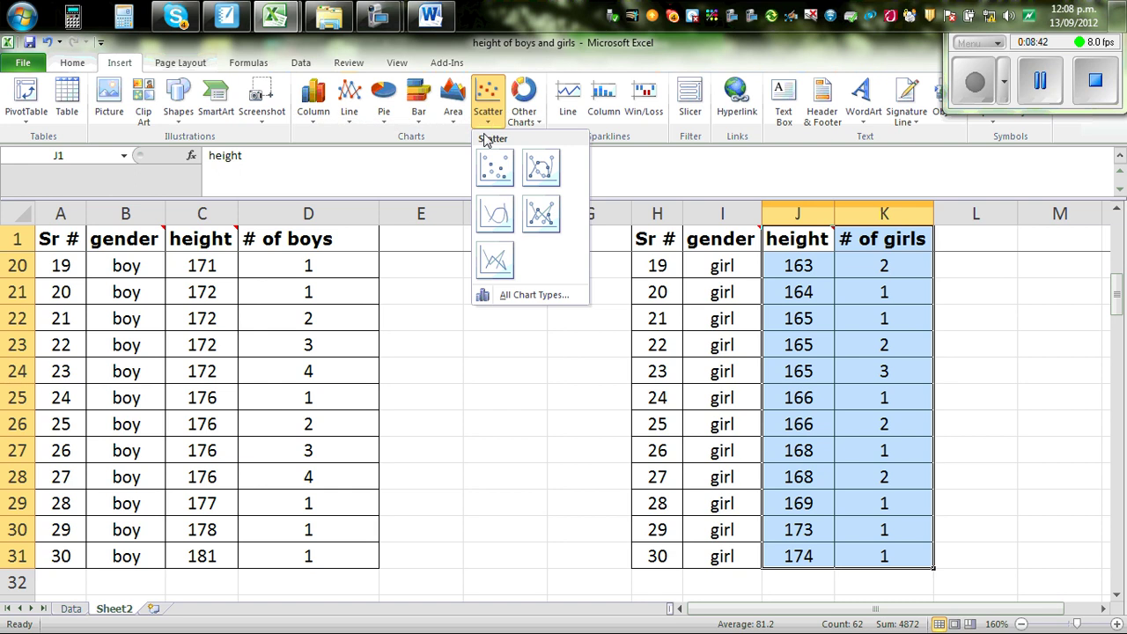
pyautogui.click(493, 172)
pyautogui.scroll(6, 591, 347)
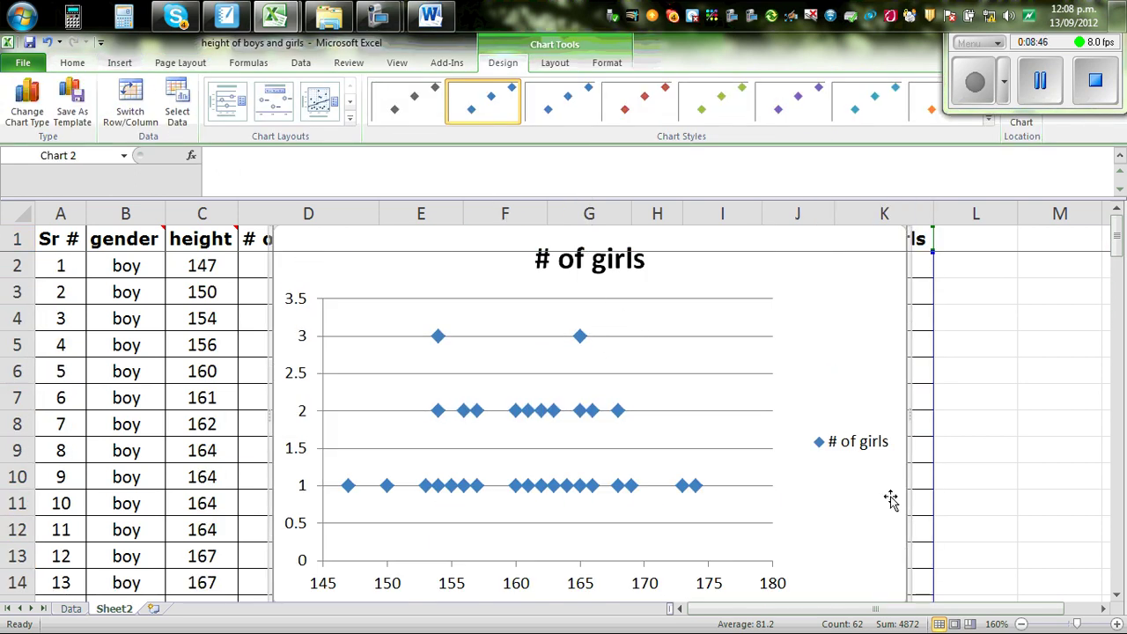
pyautogui.scroll(-2, 878, 518)
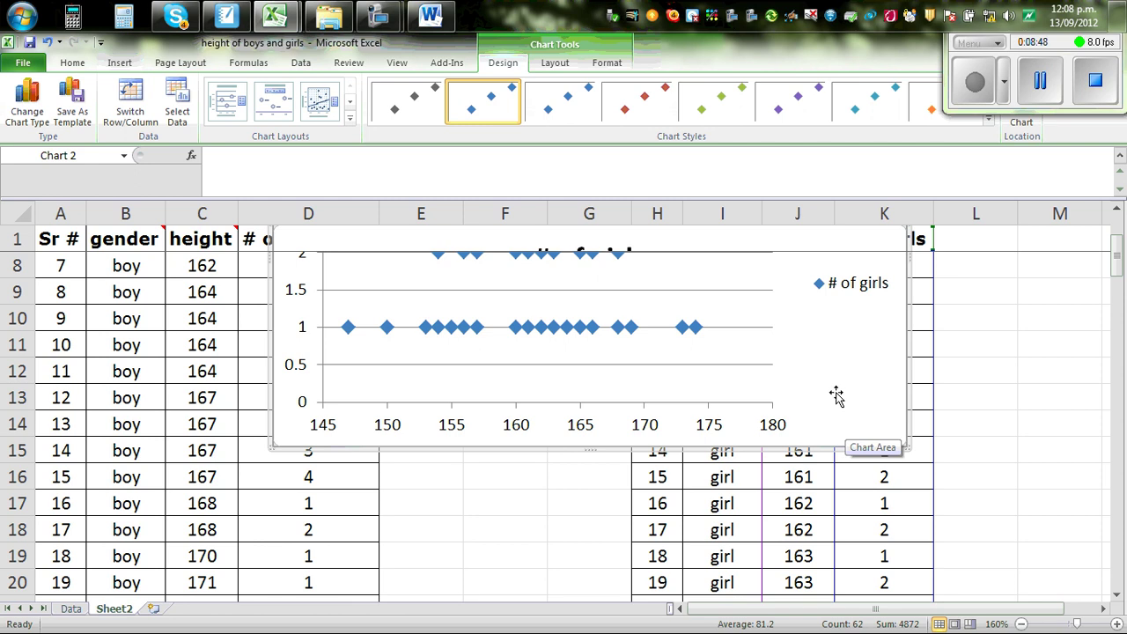
# Move the girls' chart to start near row 2 and retitle it "Dot plot of the height of girls of Year 9 in cm".
pyautogui.scroll(2, 886, 408)
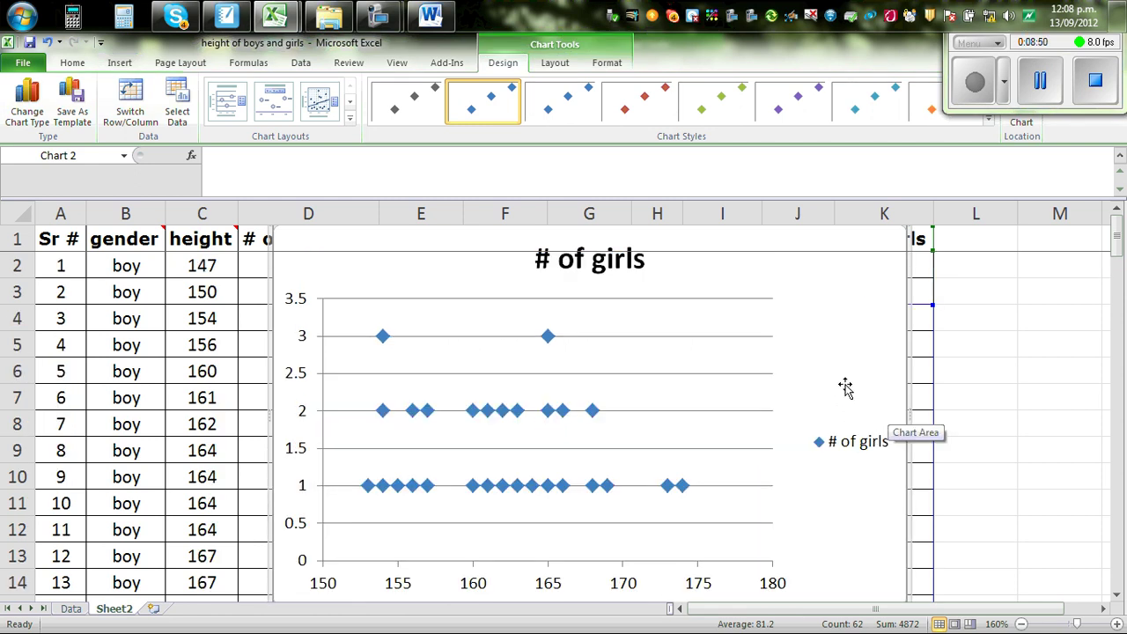
pyautogui.moveTo(845, 385); pyautogui.dragTo(771, 432)
pyautogui.click(532, 304)
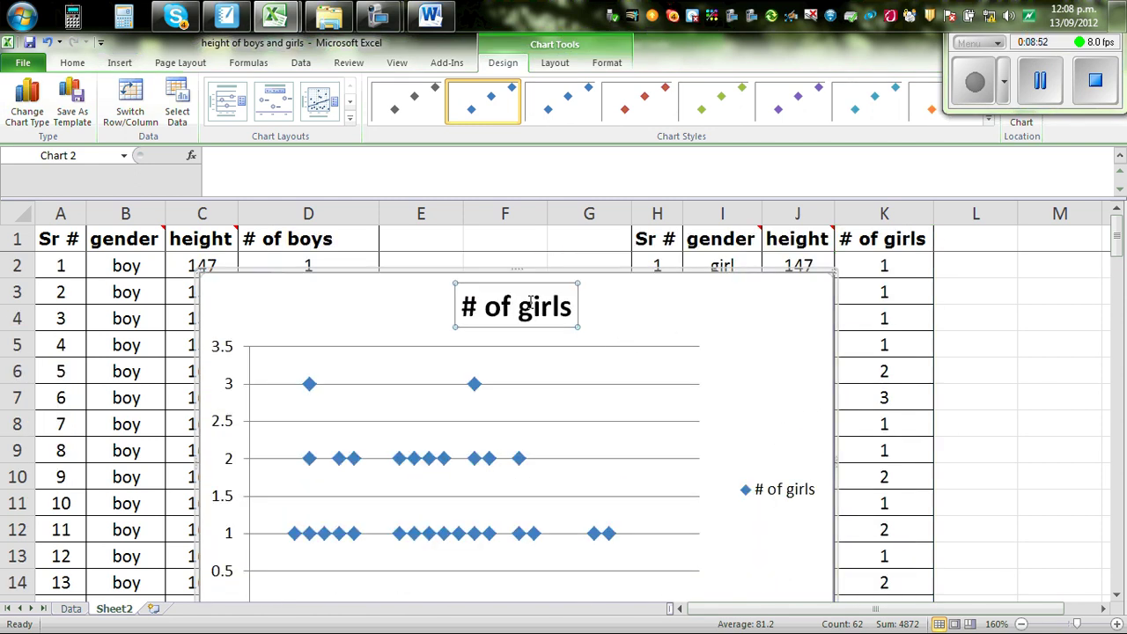
pyautogui.write('D')
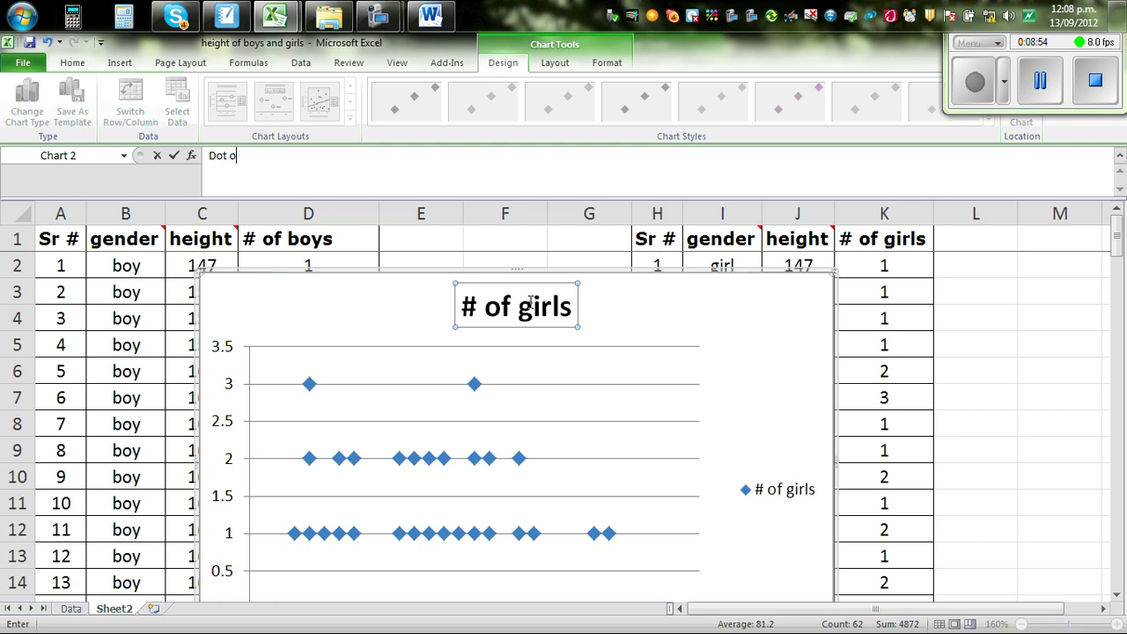
pyautogui.write('ot plot o')
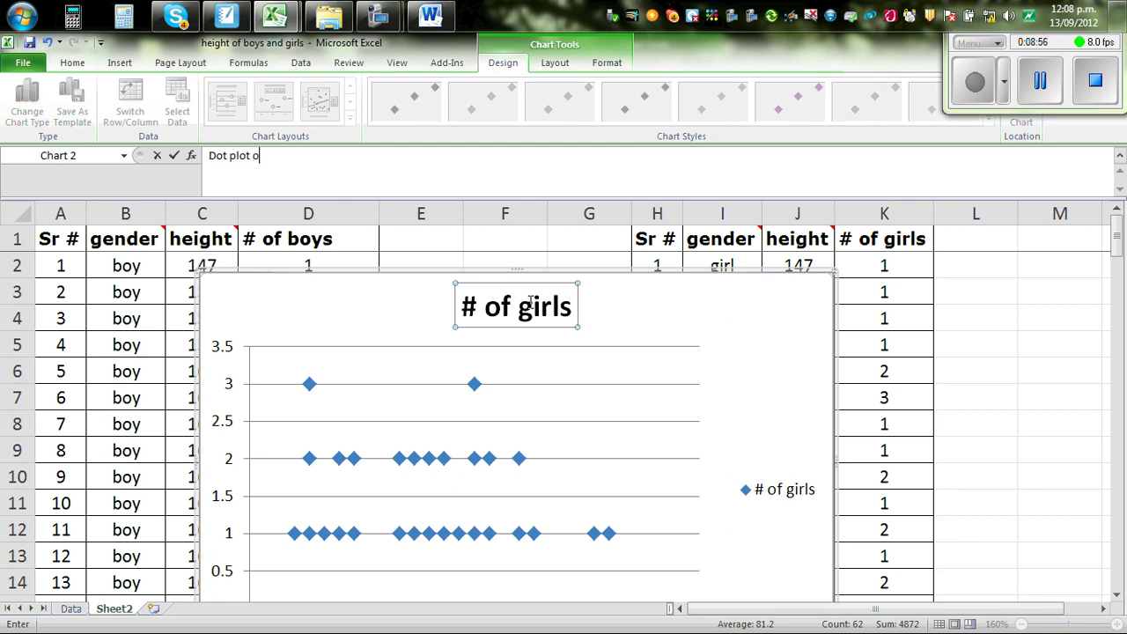
pyautogui.write('f the height of girls of Year 9 in cm')
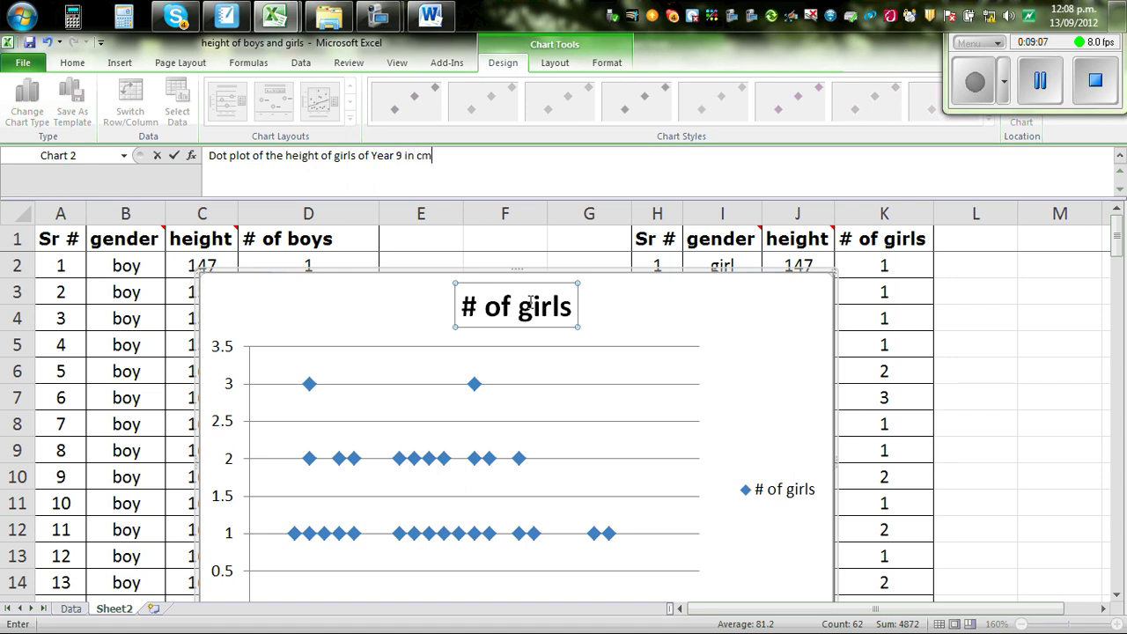
pyautogui.press('Return')
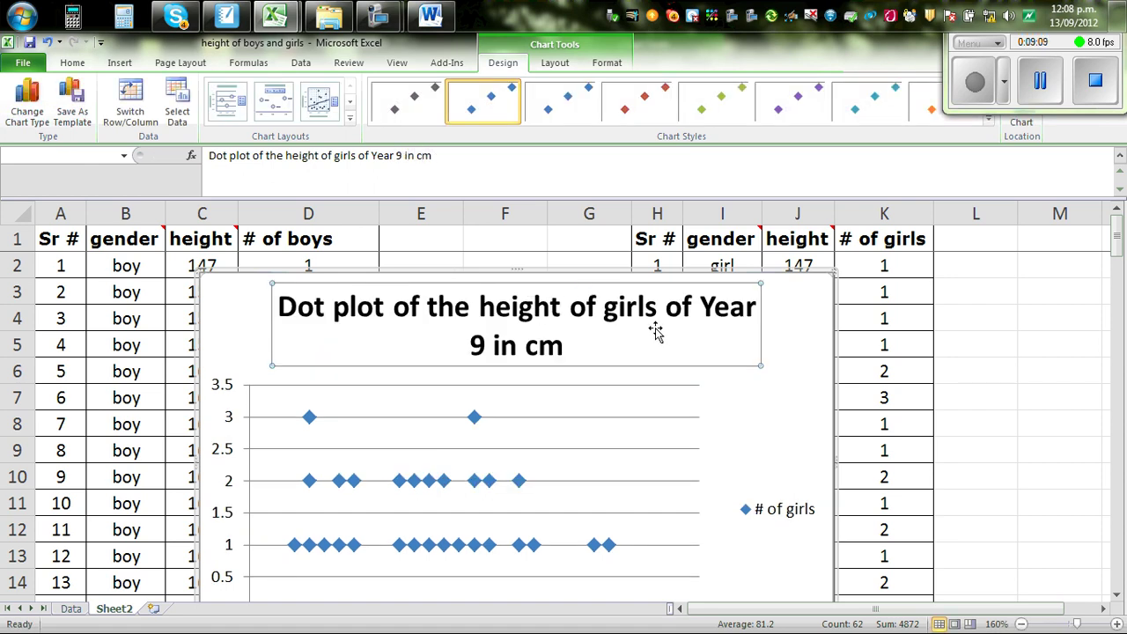
# Delete the "# of girls" legend from the girls' dot plot.
pyautogui.scroll(-1, 652, 356)
pyautogui.click(750, 438)
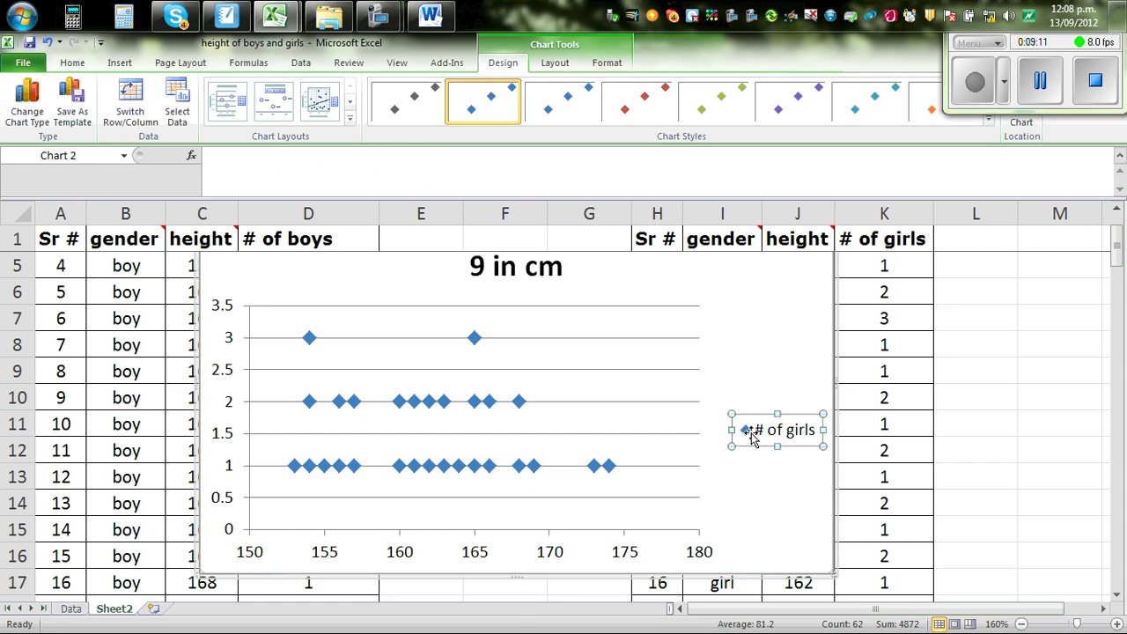
pyautogui.press('Delete')
# Reduce the girls' chart title to font size 14 so that it fits on one line.
pyautogui.scroll(1, 743, 423)
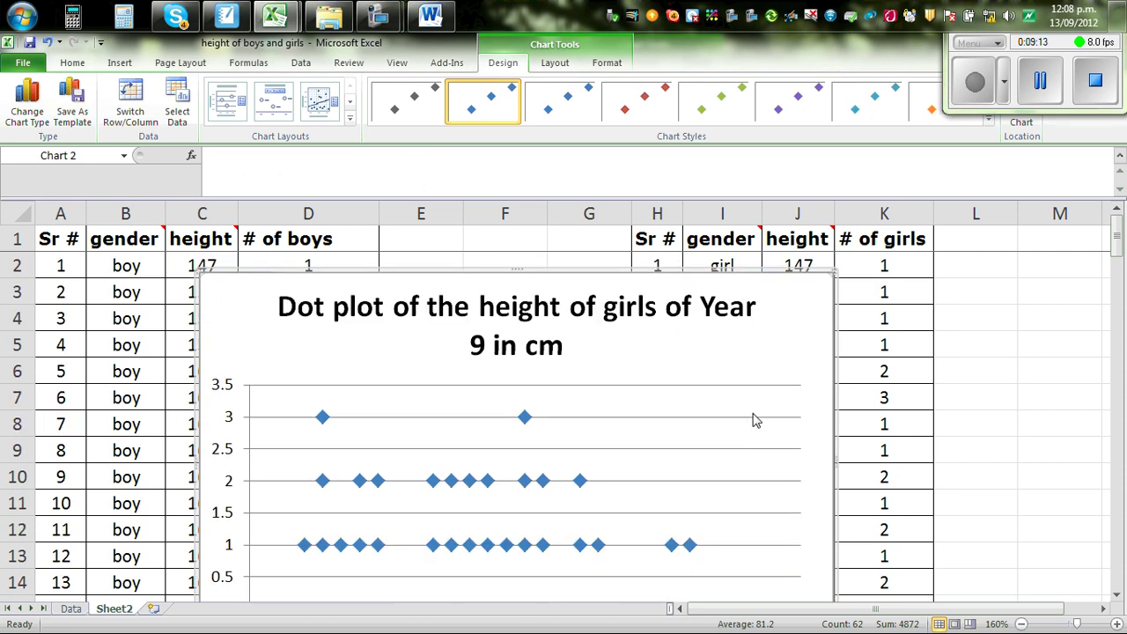
pyautogui.click(359, 331)
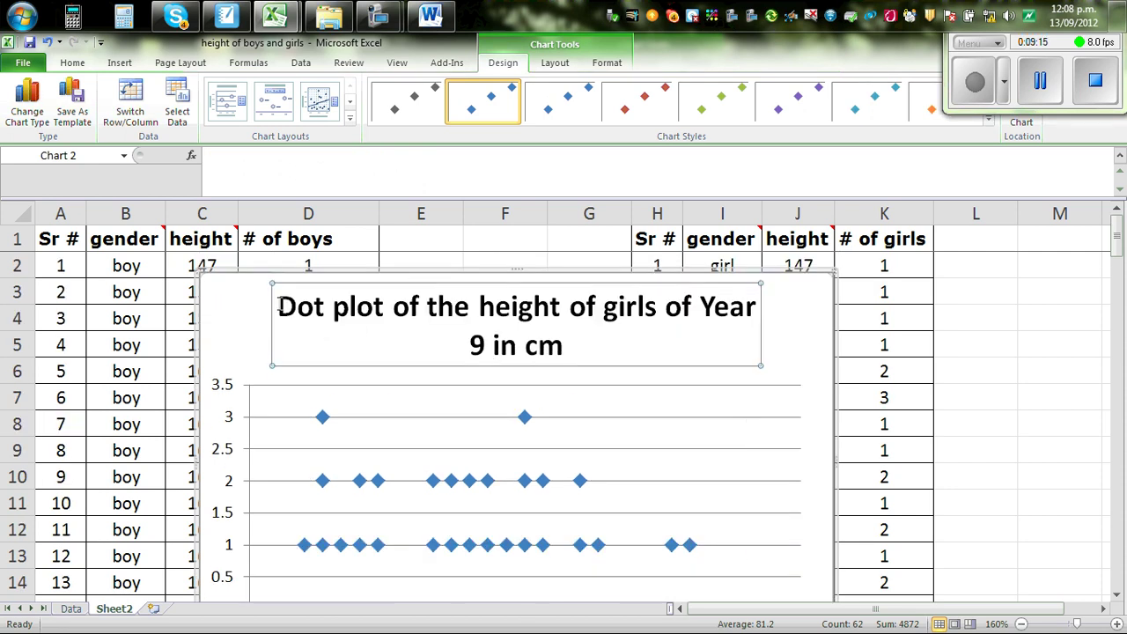
pyautogui.moveTo(279, 305); pyautogui.dragTo(642, 347)
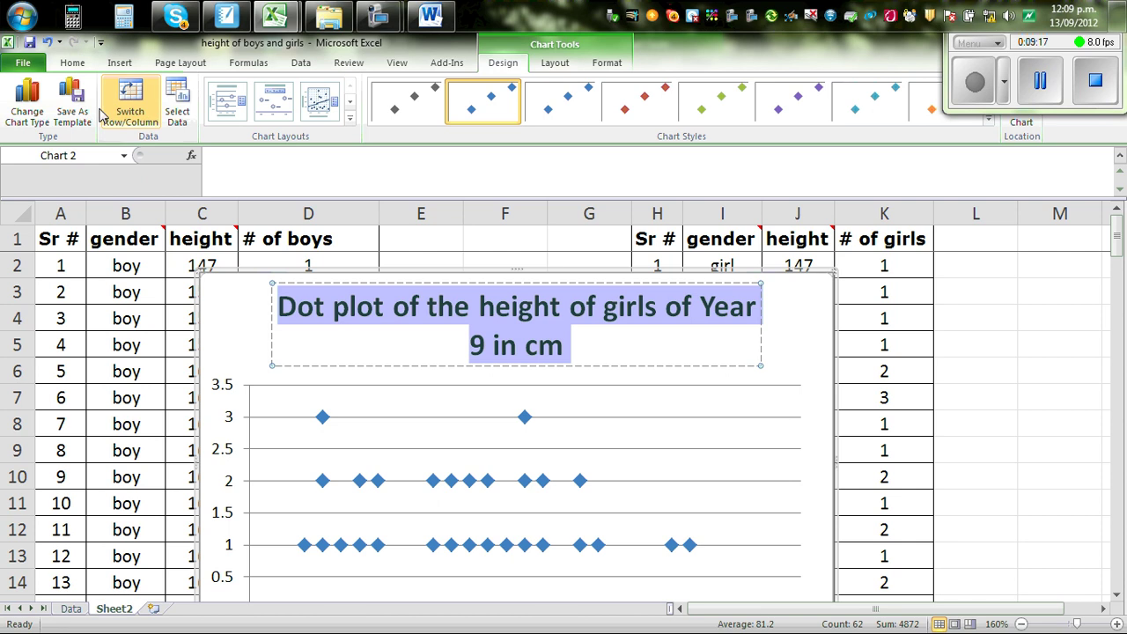
pyautogui.click(72, 63)
pyautogui.click(251, 89)
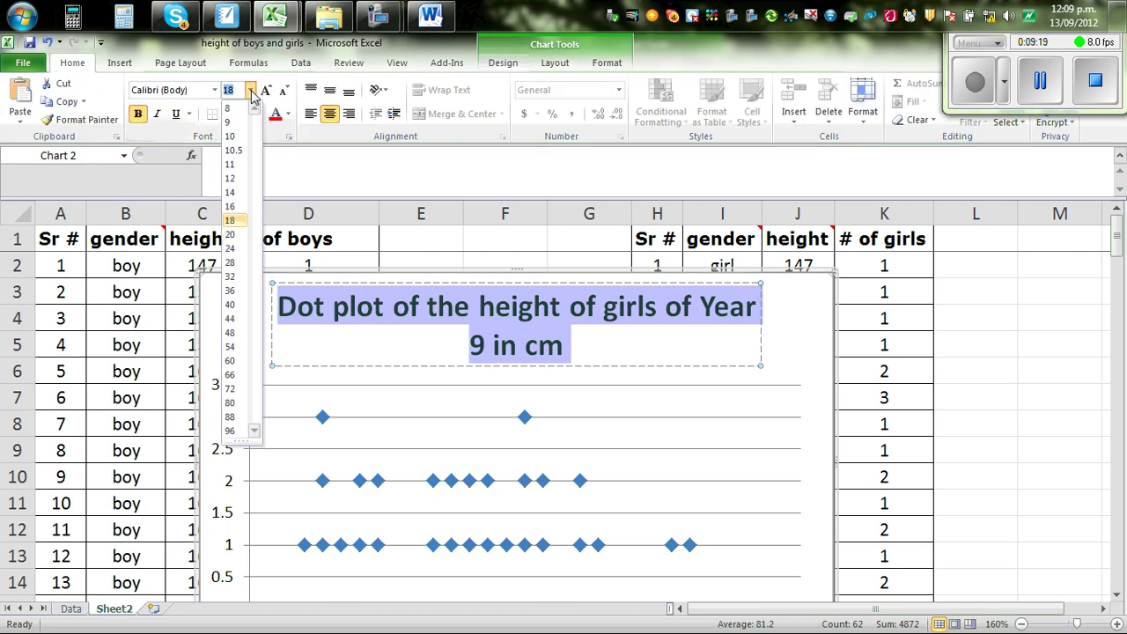
pyautogui.click(236, 205)
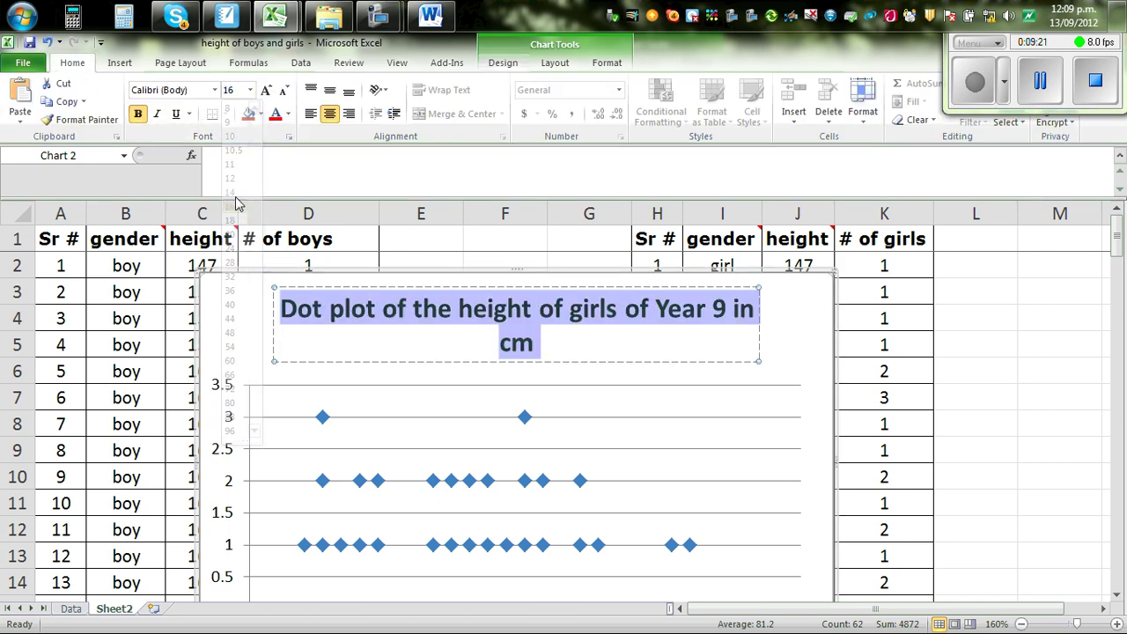
pyautogui.click(251, 91)
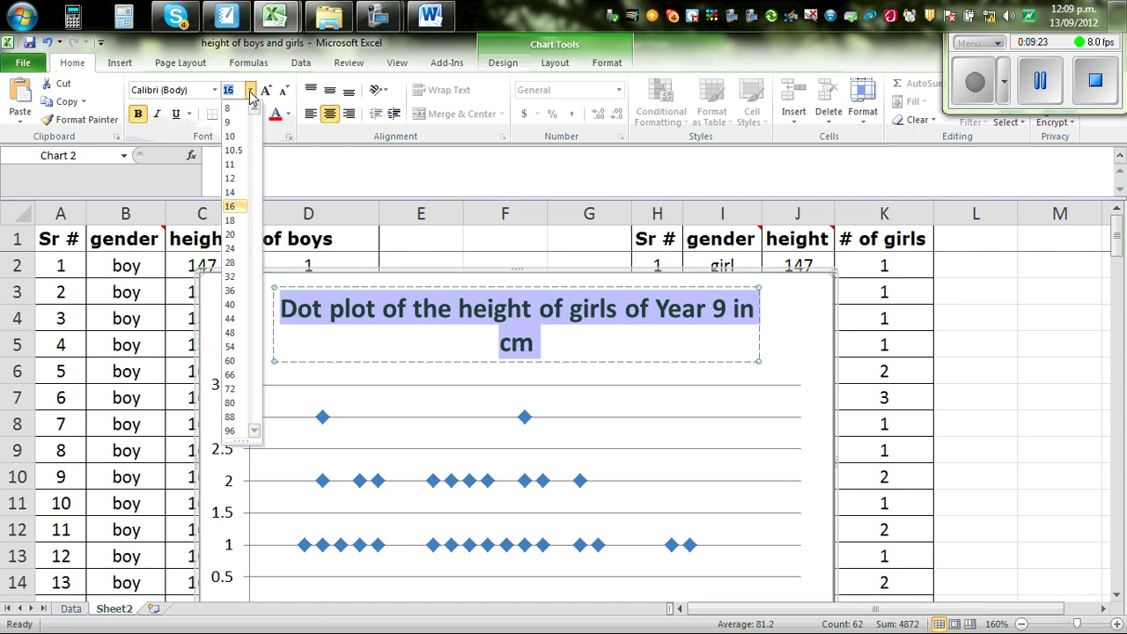
pyautogui.click(231, 193)
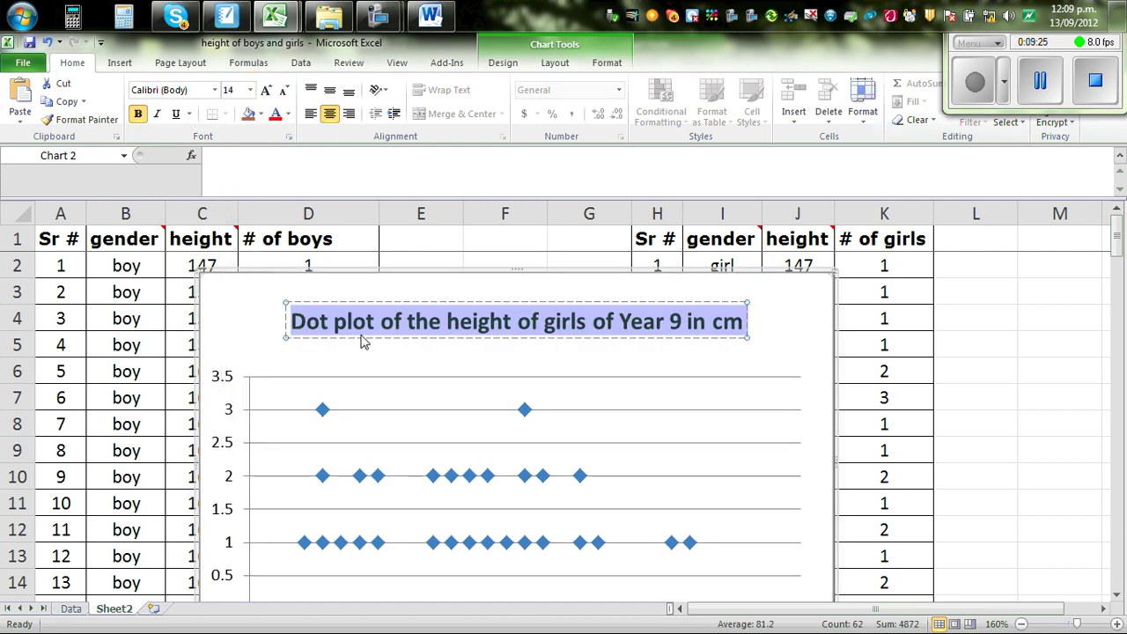
pyautogui.click(774, 313)
# Delete the vertical axis labels and the horizontal gridlines from the girls' dot plot.
pyautogui.scroll(-1, 774, 331)
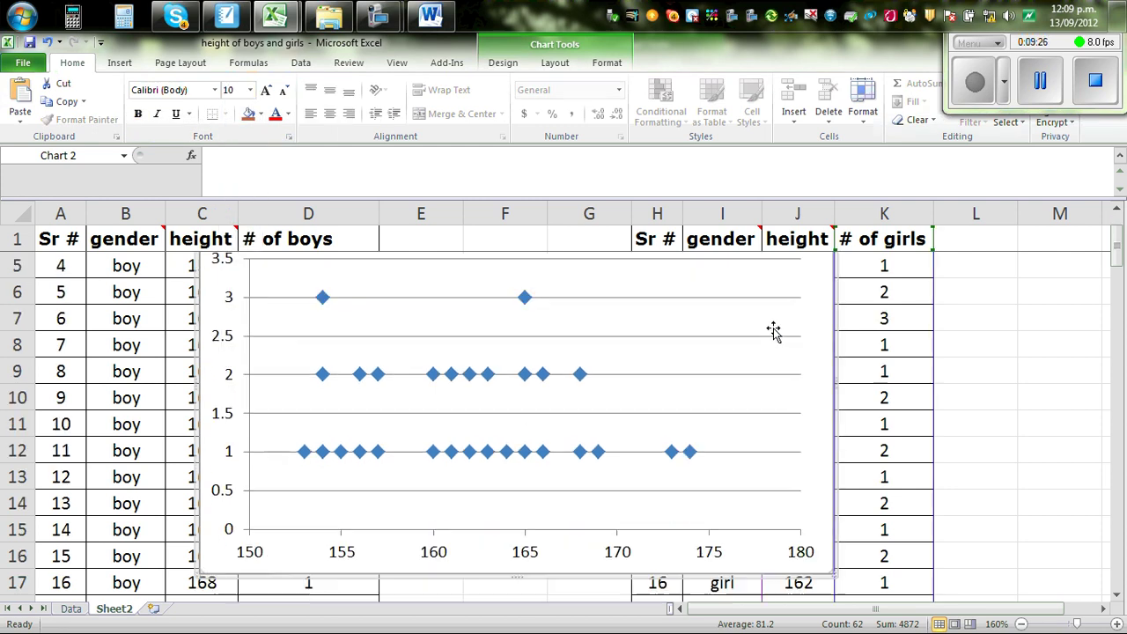
pyautogui.click(216, 418)
pyautogui.press('Delete')
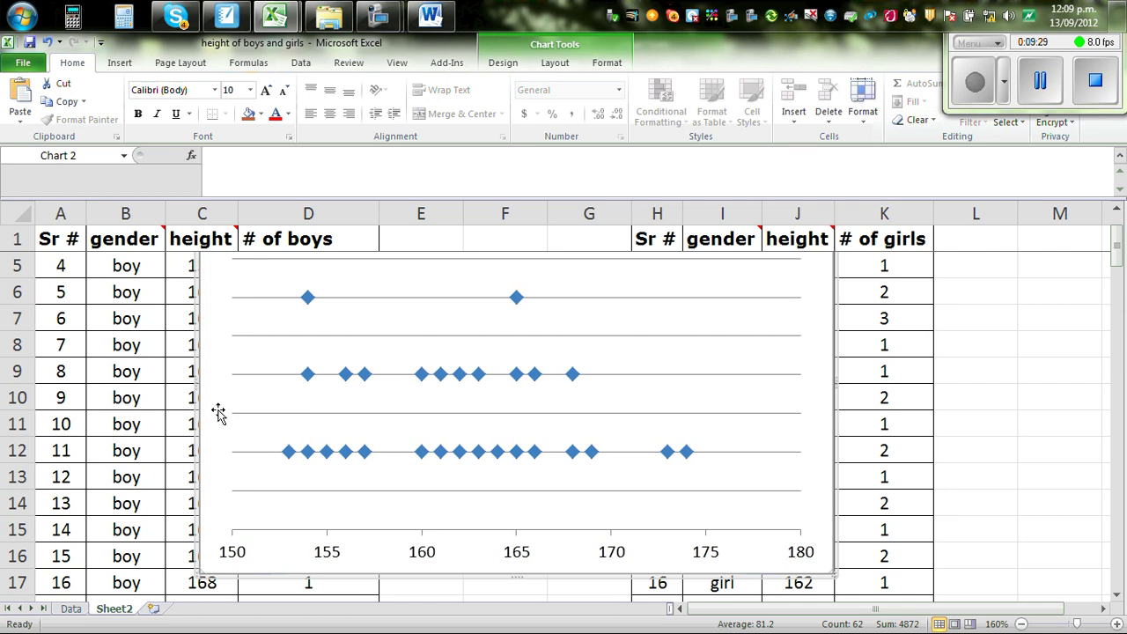
pyautogui.scroll(1, 220, 412)
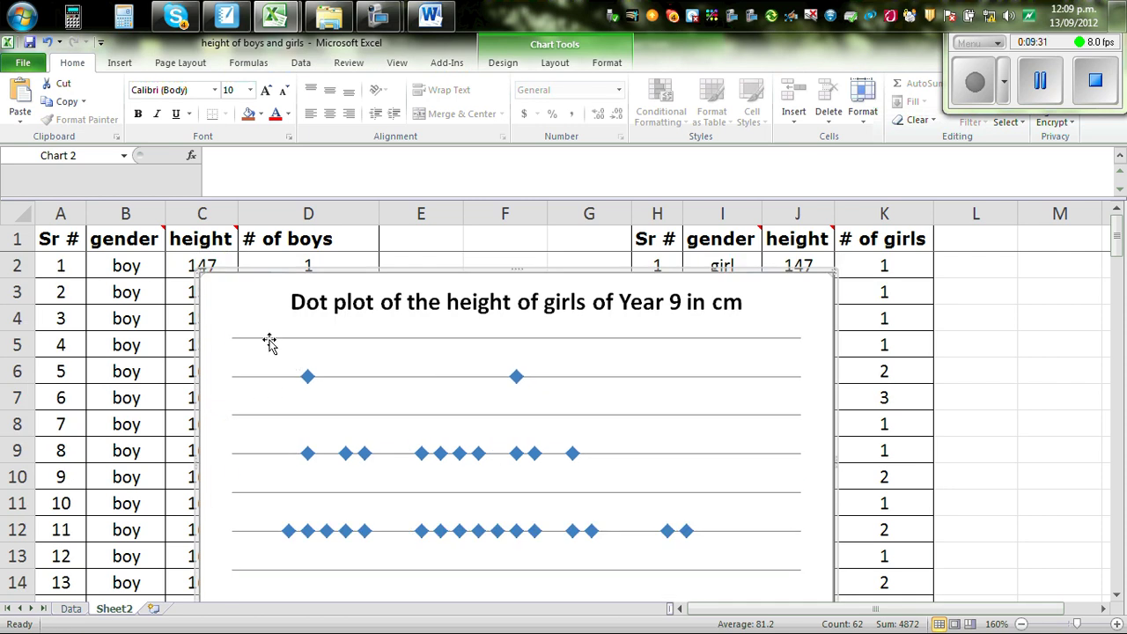
pyautogui.click(269, 339)
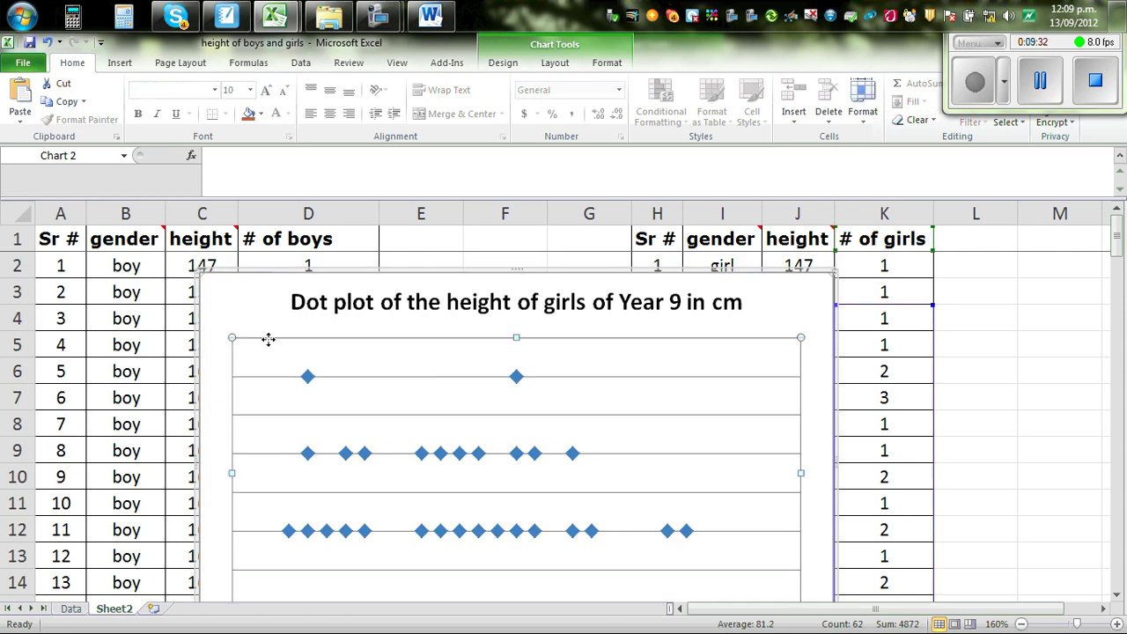
pyautogui.click(336, 377)
pyautogui.press('Delete')
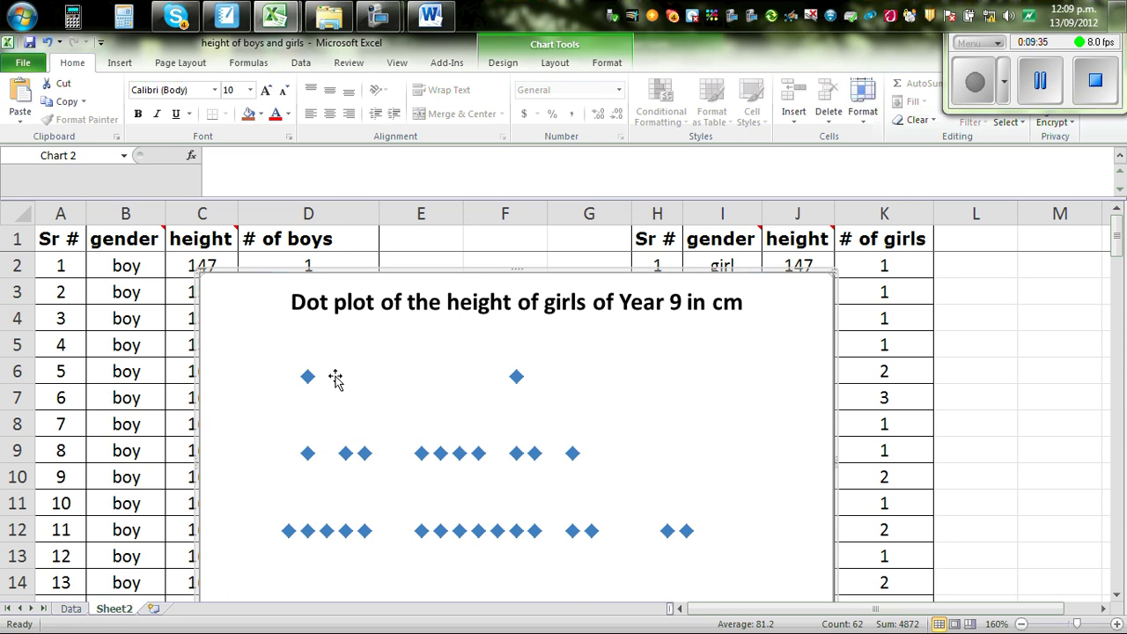
# Format the girls' horizontal axis with a fixed minimum of 145, maximum of 185 and major unit of 2.
pyautogui.scroll(-3, 405, 402)
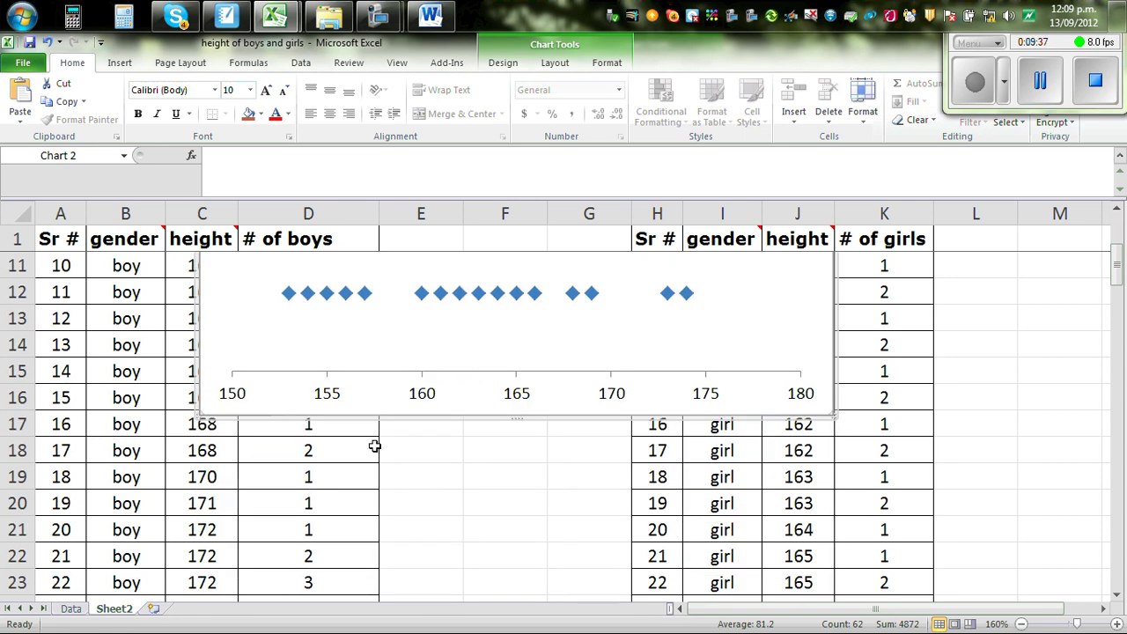
pyautogui.rightClick(322, 397)
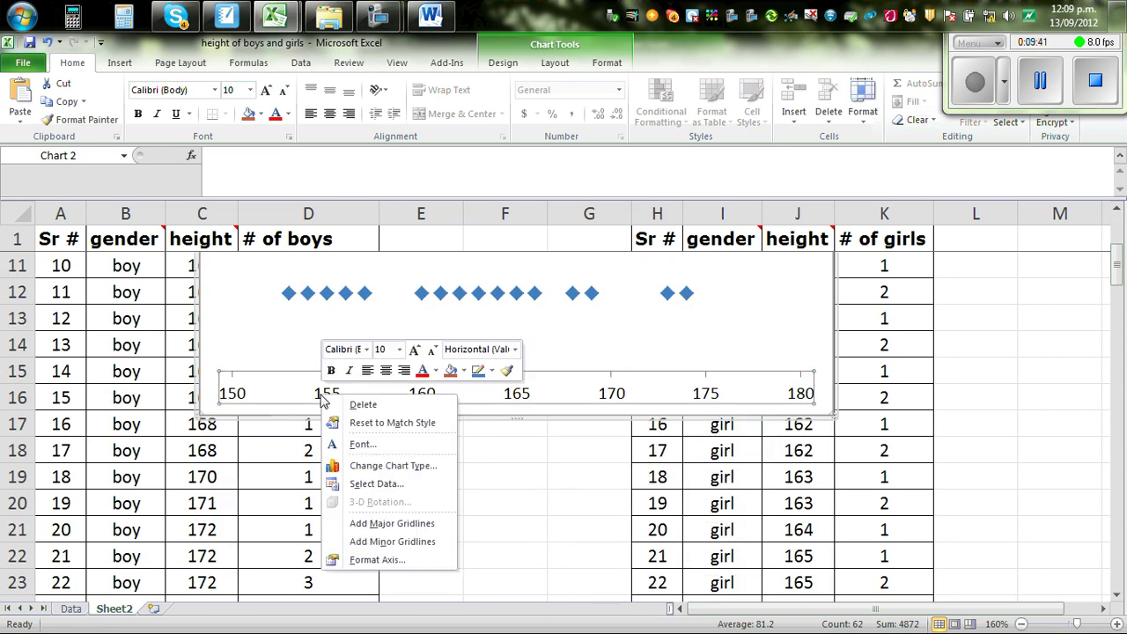
pyautogui.click(401, 559)
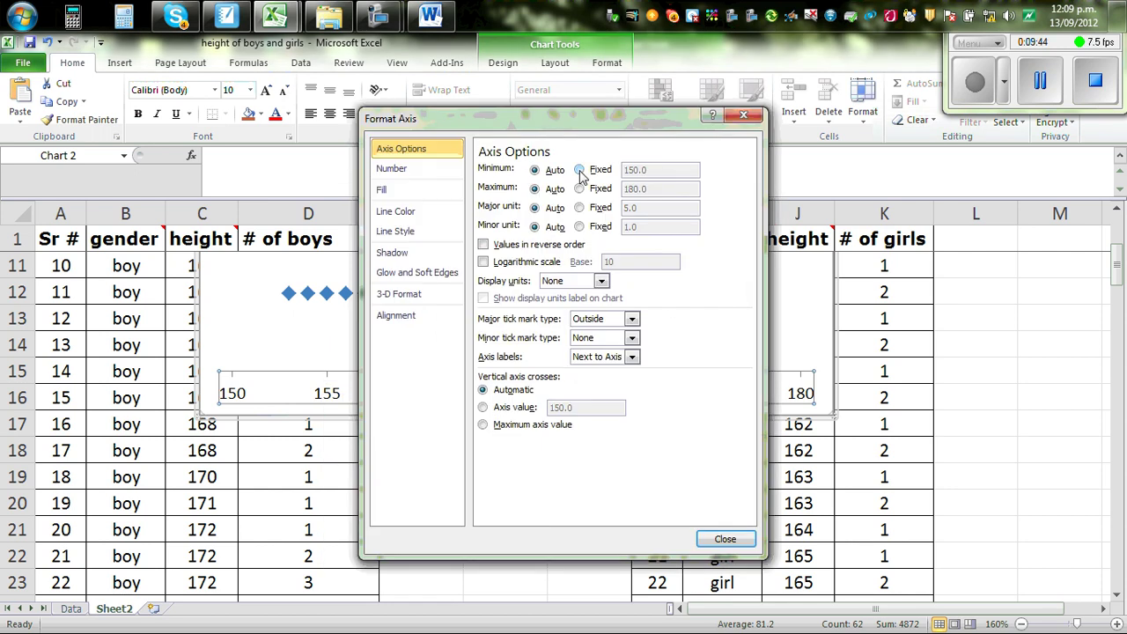
pyautogui.click(580, 170)
pyautogui.write('145')
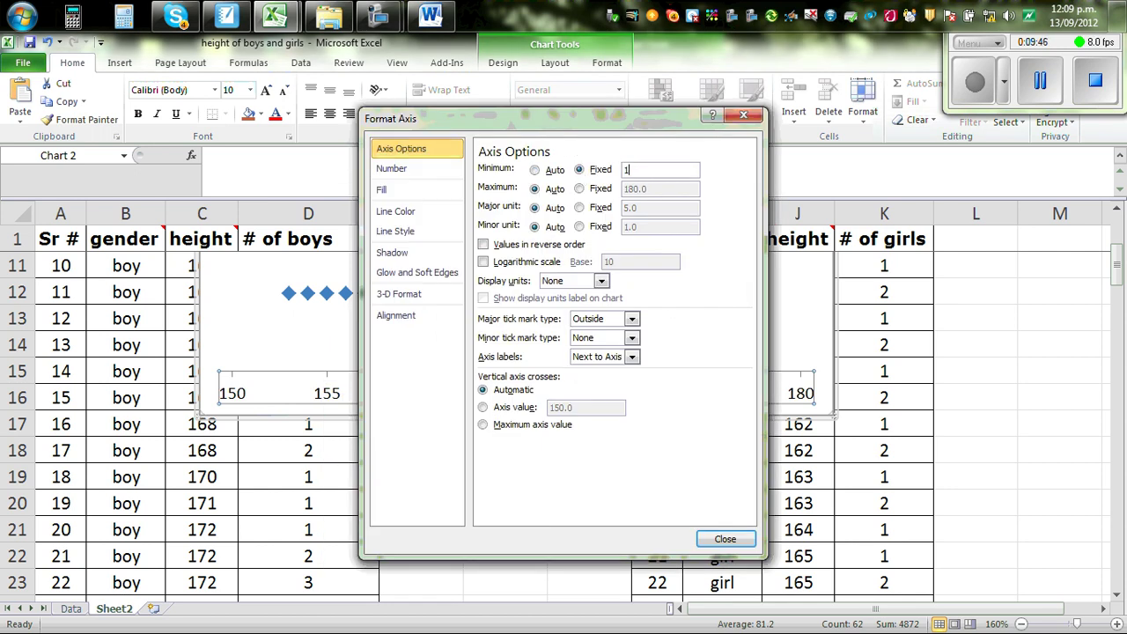
pyautogui.click(579, 190)
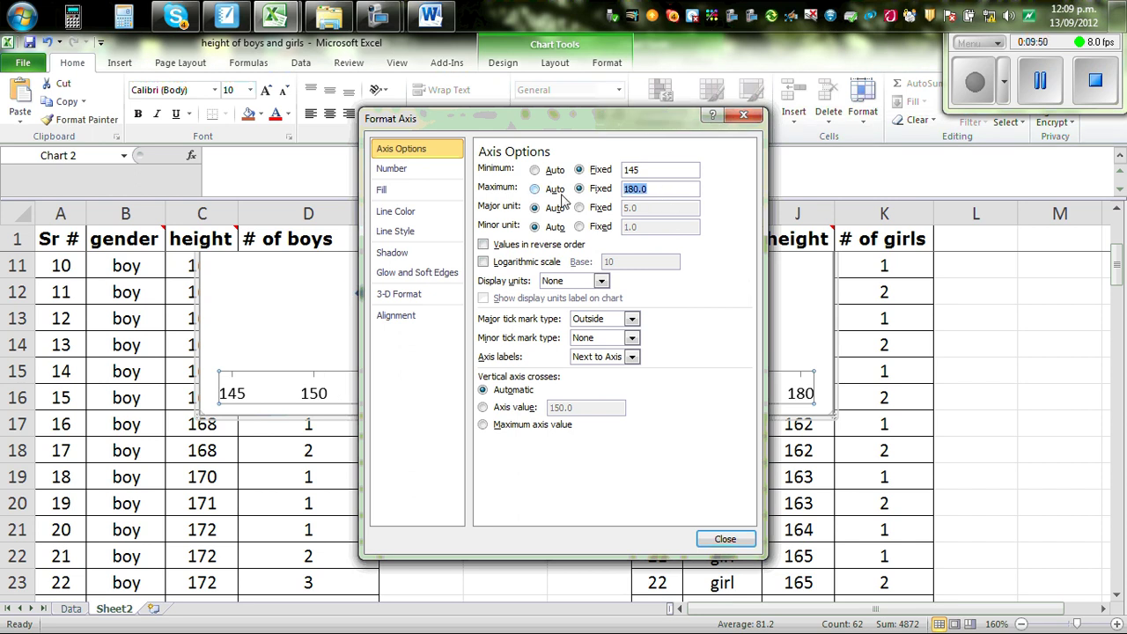
pyautogui.write('185')
pyautogui.click(580, 208)
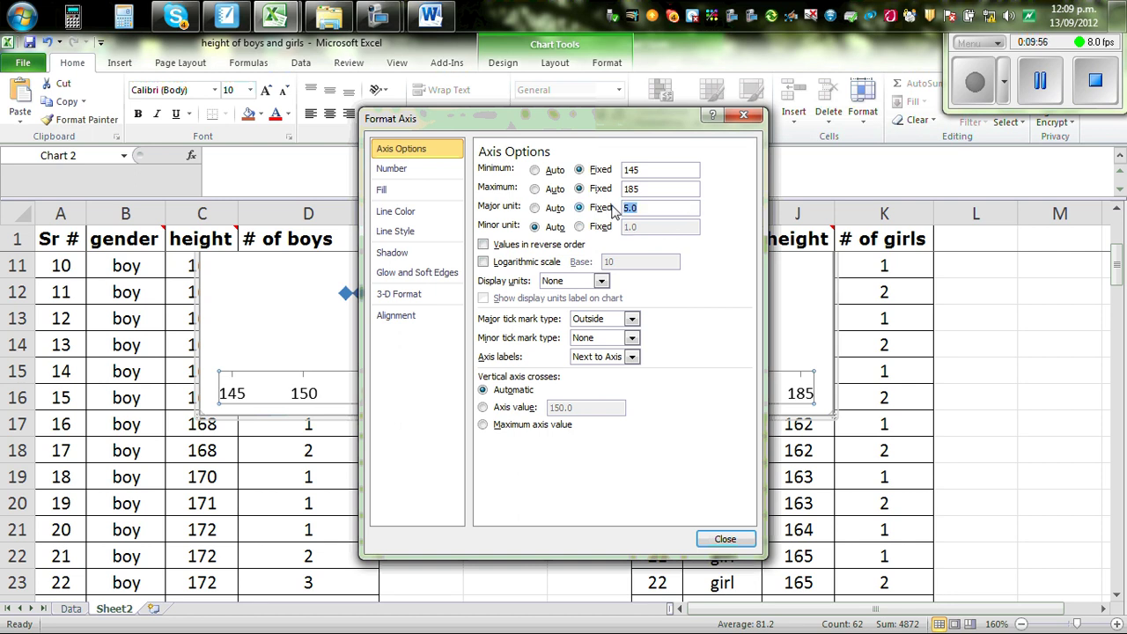
pyautogui.write('2')
pyautogui.click(731, 539)
# Enlarge the girls' dot plot to extend across column K and down to about row 18, spacing out the axis labels.
pyautogui.scroll(1, 1042, 446)
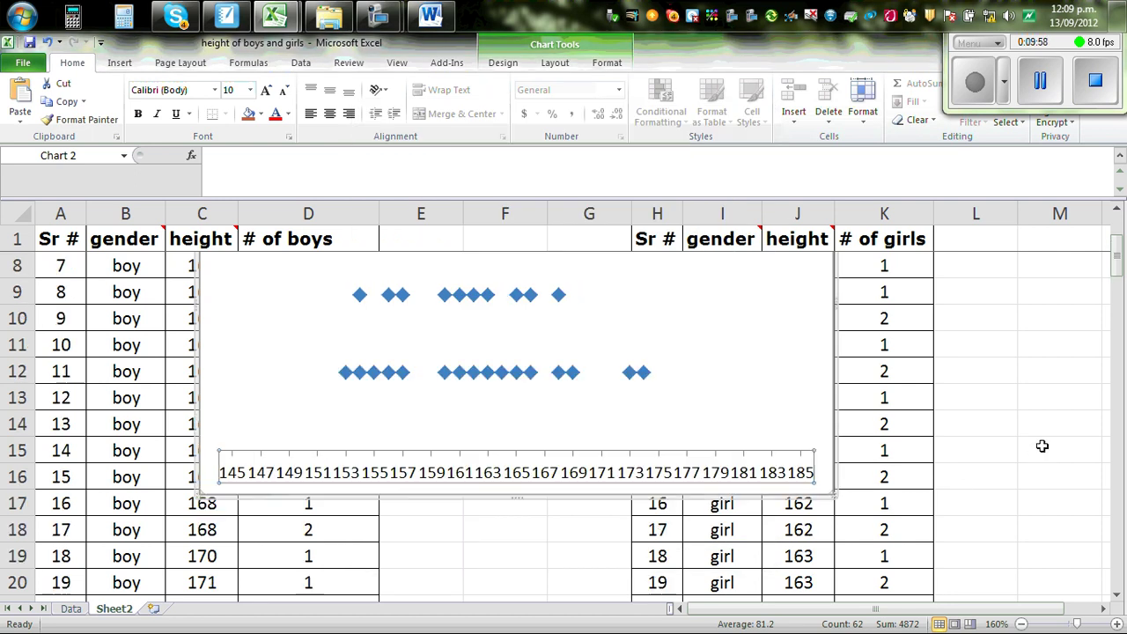
pyautogui.scroll(2, 1040, 440)
pyautogui.scroll(-2, 1042, 427)
pyautogui.moveTo(832, 498); pyautogui.dragTo(930, 535)
pyautogui.scroll(2, 1022, 498)
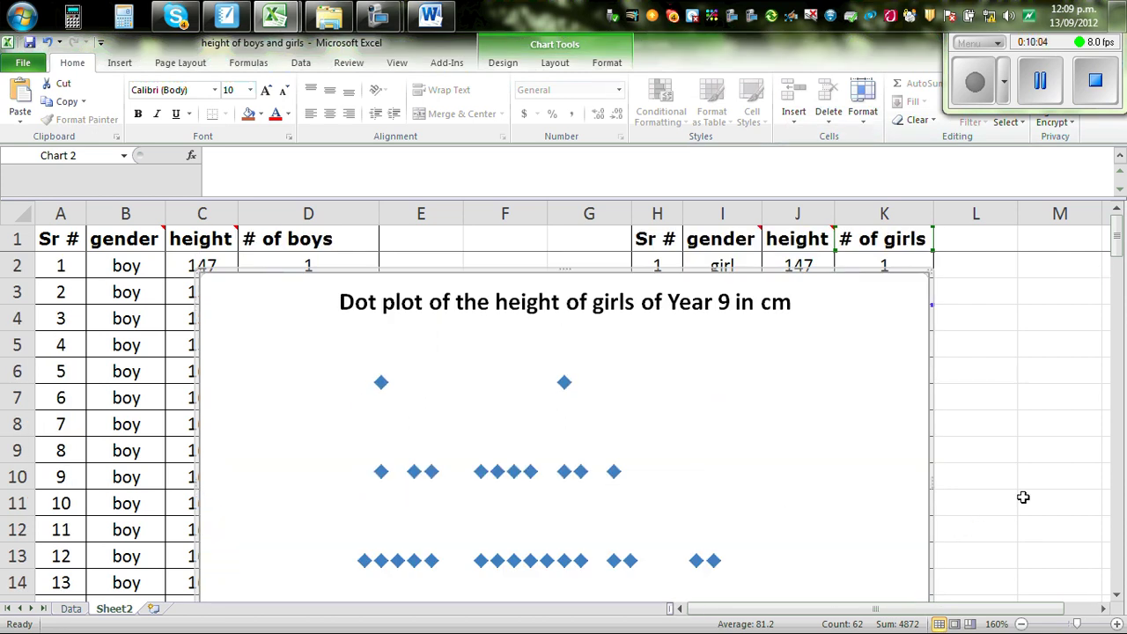
pyautogui.scroll(-1, 1024, 499)
pyautogui.scroll(1, 1022, 513)
pyautogui.scroll(-1, 1012, 511)
pyautogui.scroll(-1, 742, 566)
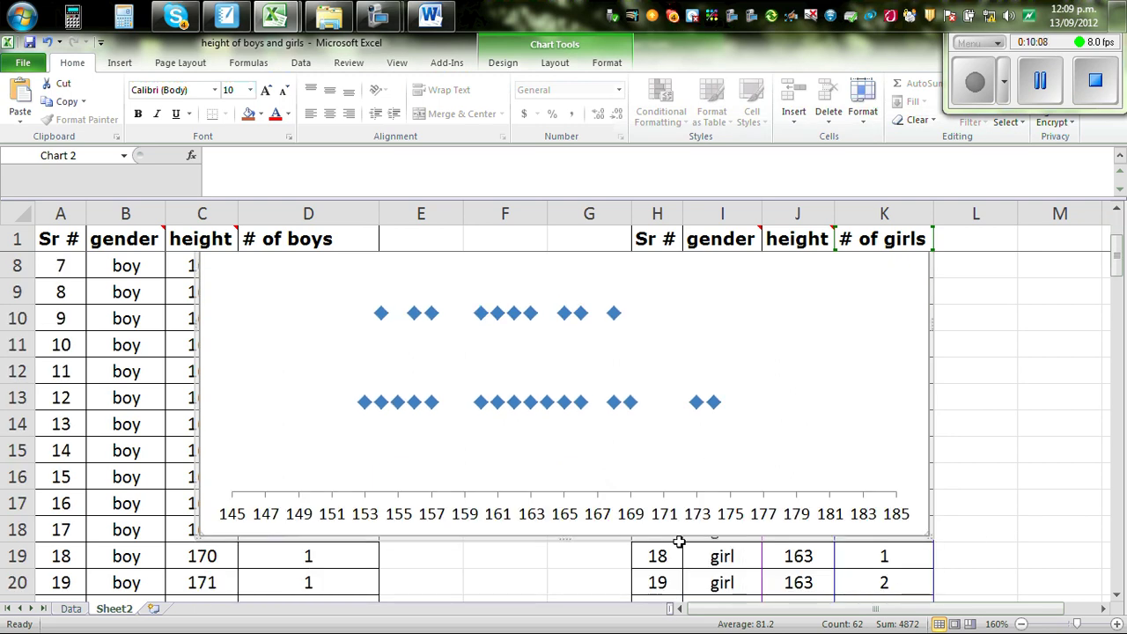
# Add a title below the girls' horizontal axis reading "Height measured in cm".
pyautogui.click(568, 71)
pyautogui.click(296, 123)
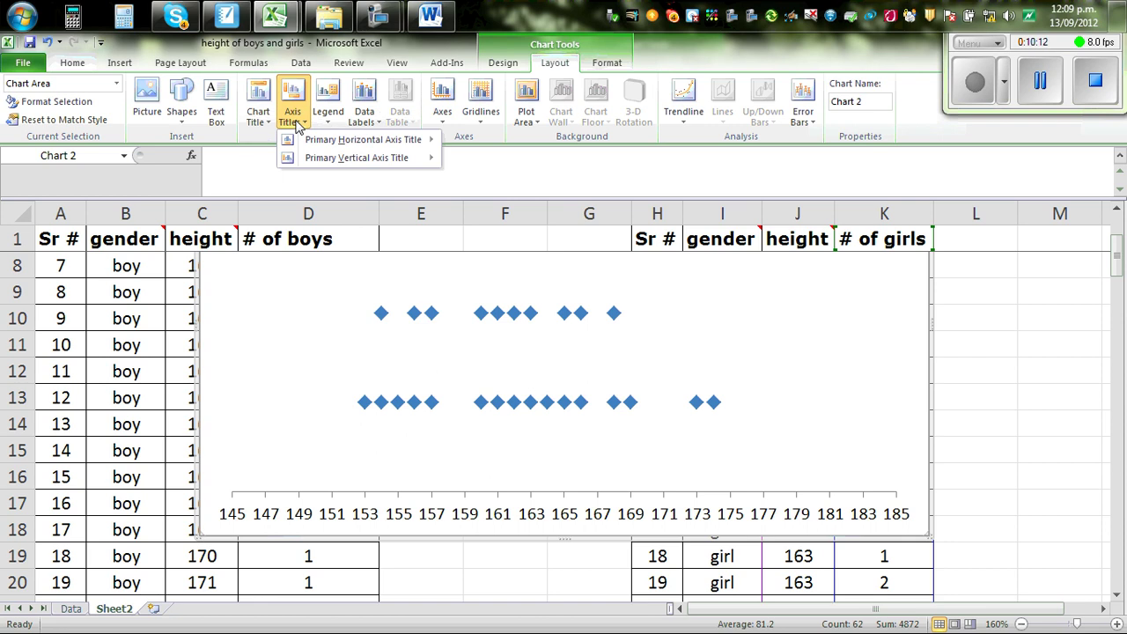
pyautogui.moveTo(350, 141)
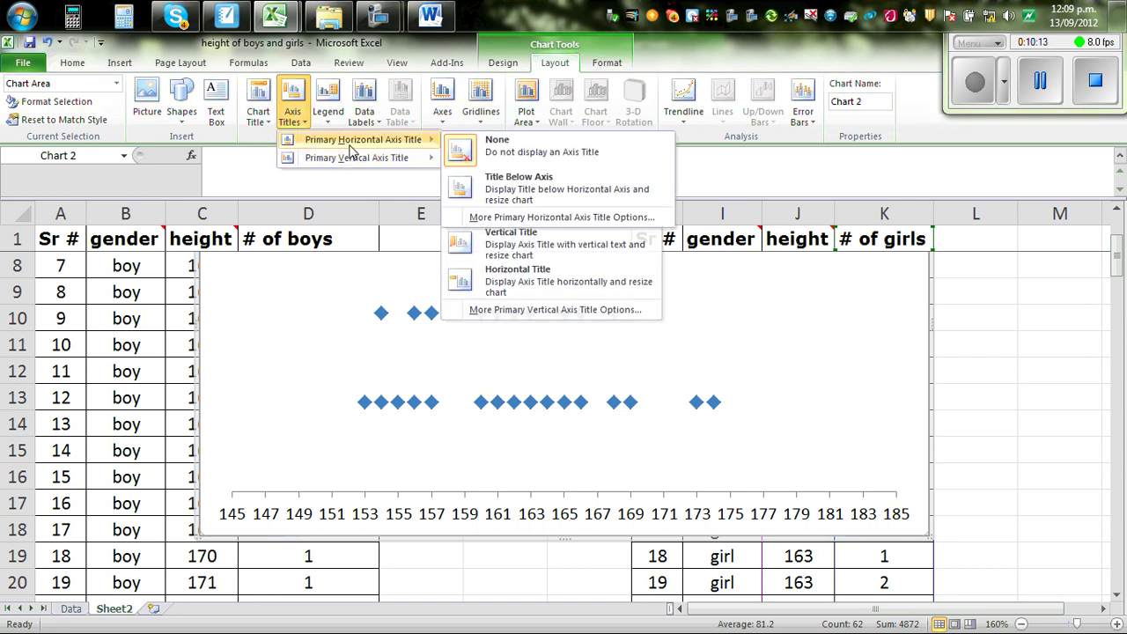
pyautogui.click(531, 203)
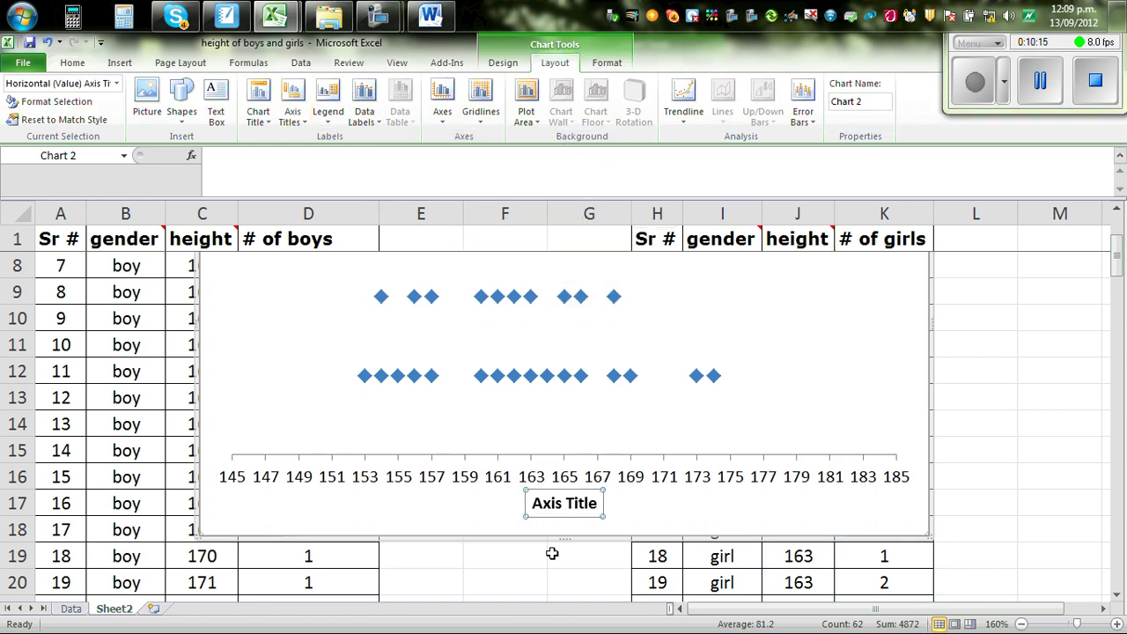
pyautogui.write('Height measure')
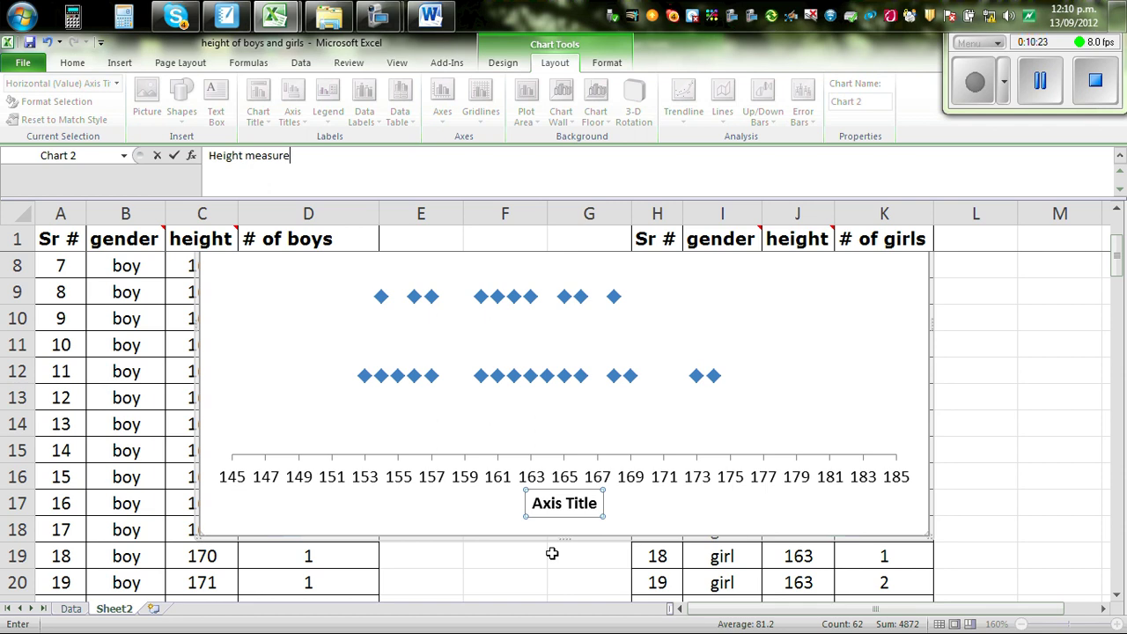
pyautogui.write('d in cm')
pyautogui.press('Return')
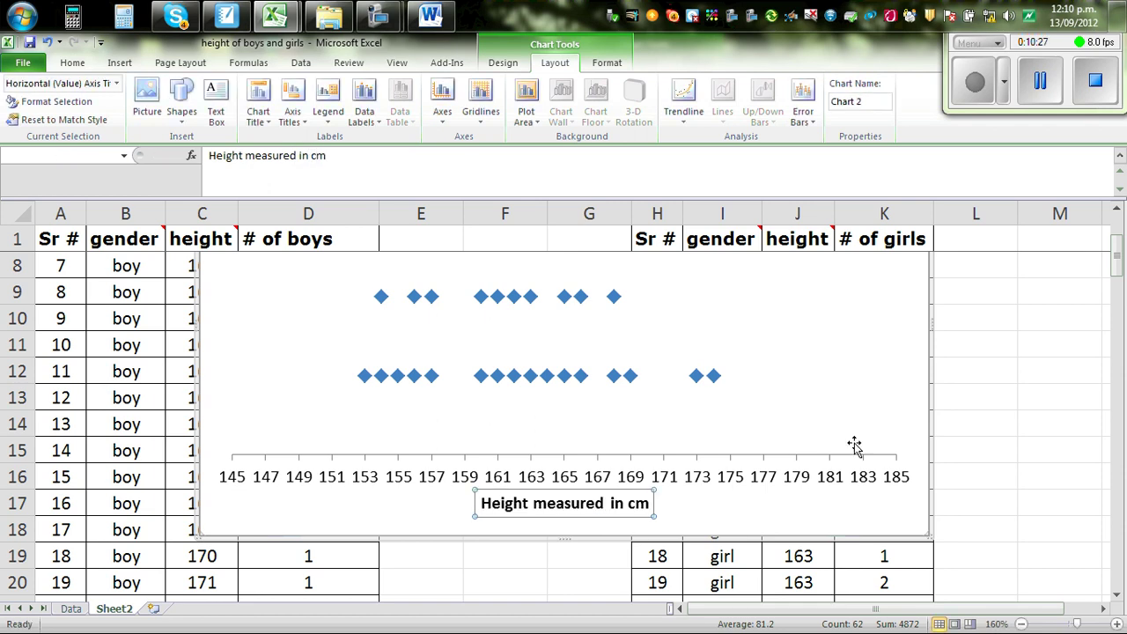
pyautogui.click(1021, 423)
pyautogui.scroll(2, 1021, 426)
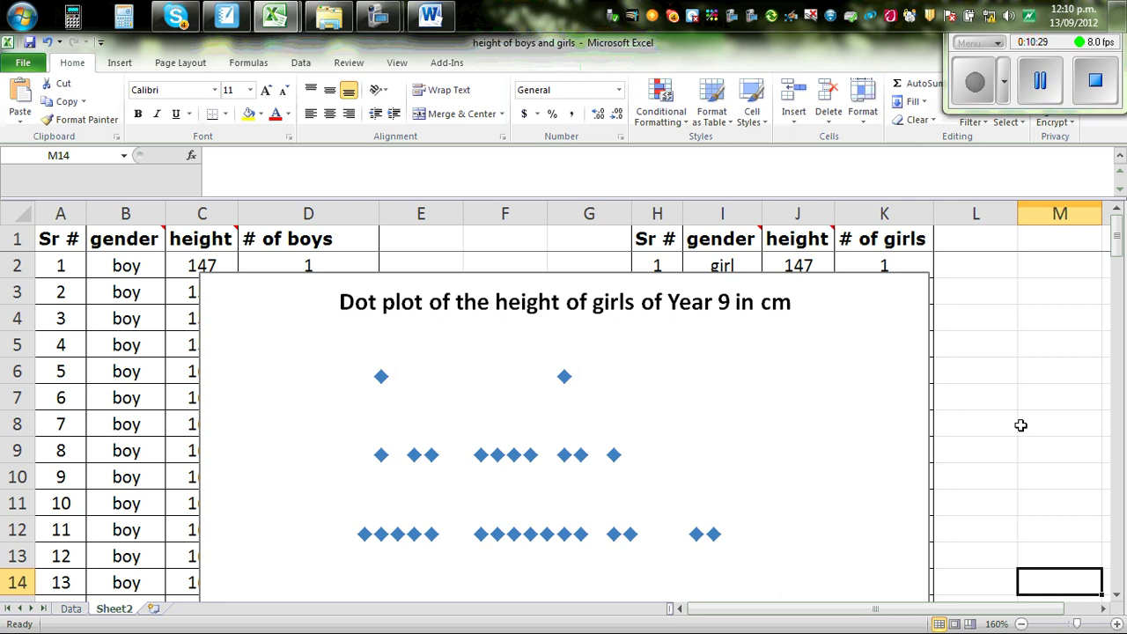
pyautogui.rightClick(851, 370)
pyautogui.press('Escape')
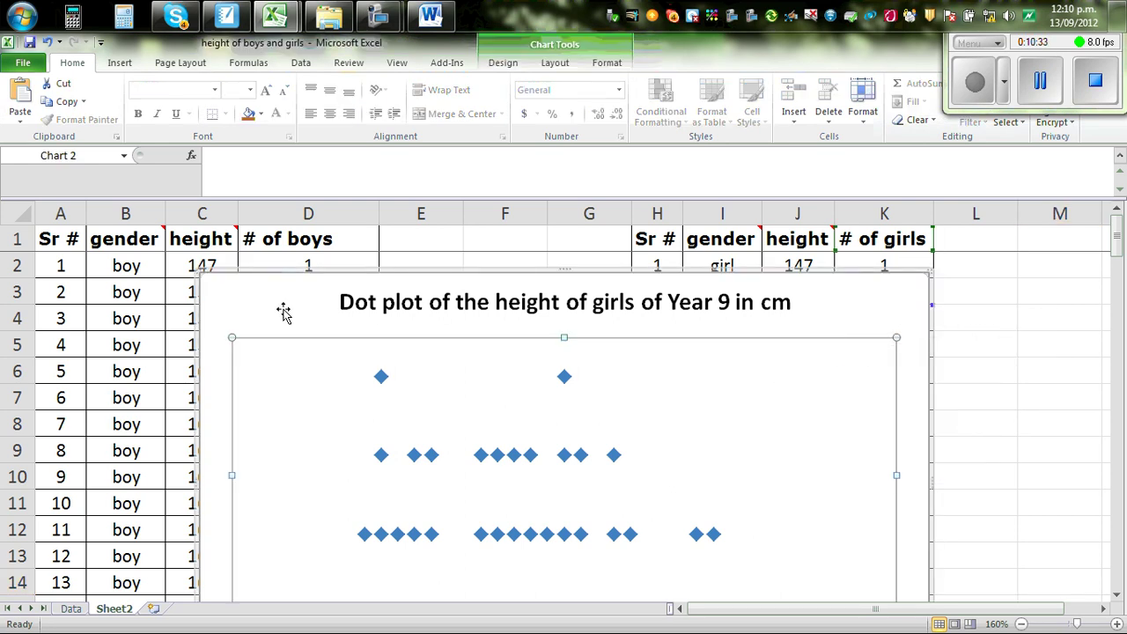
# Cut the girls' dot plot from the sheet and switch to the Word document containing the boys' dot plot.
pyautogui.click(264, 303)
pyautogui.rightClick(798, 323)
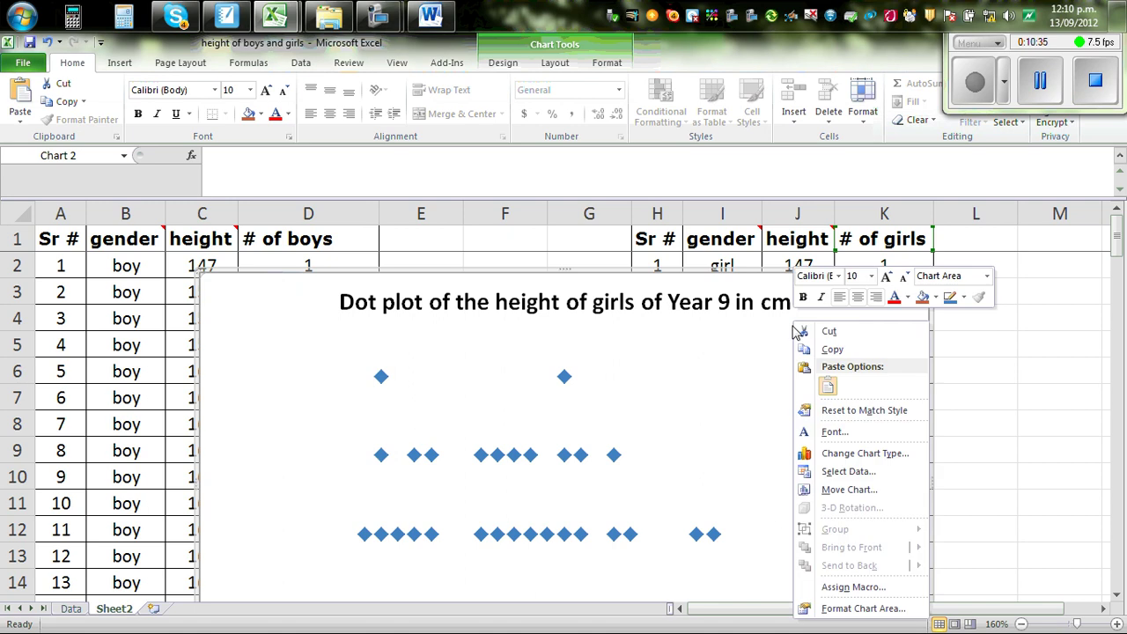
pyautogui.click(828, 332)
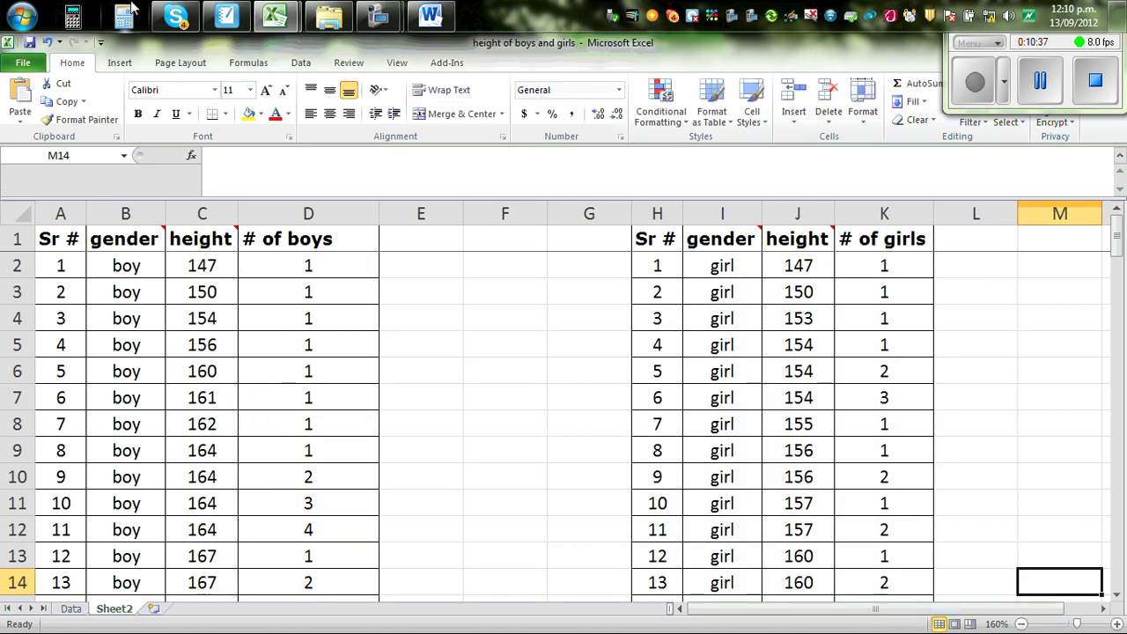
pyautogui.click(430, 16)
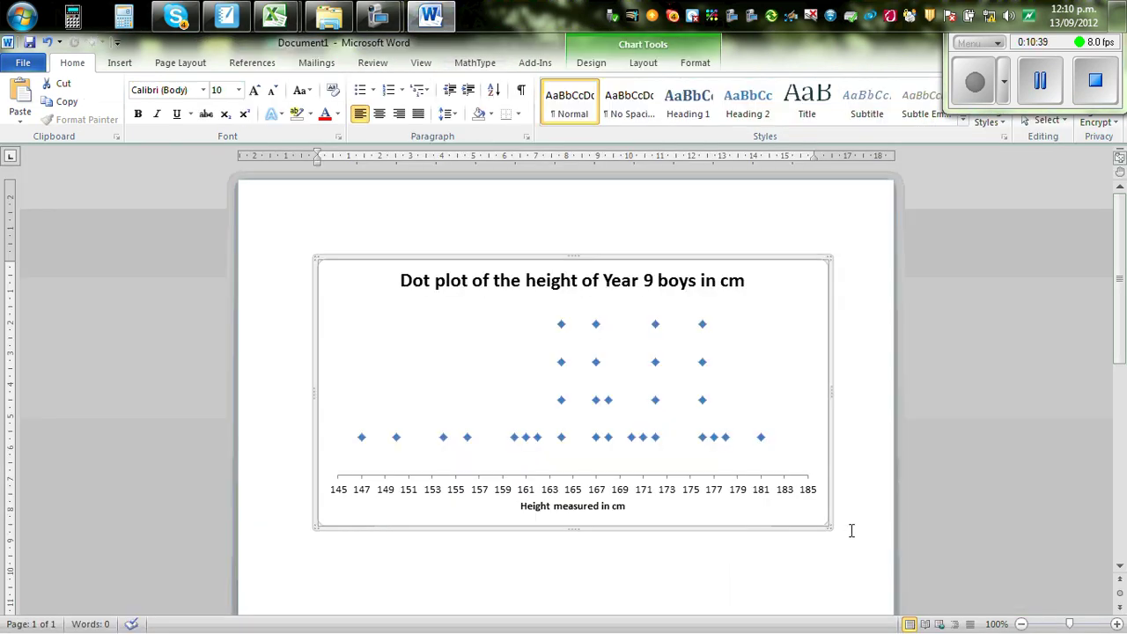
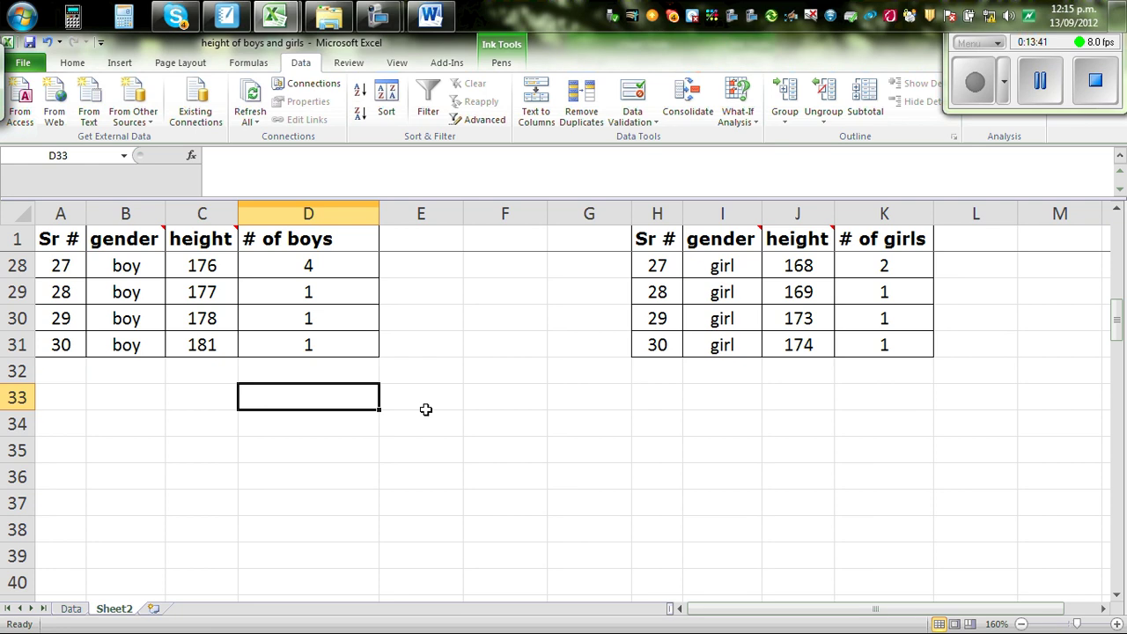
# Enter the row labels "Mean" in D33 and "Median" in D34 of Sheet2, below the boys' data.
pyautogui.write('Me')
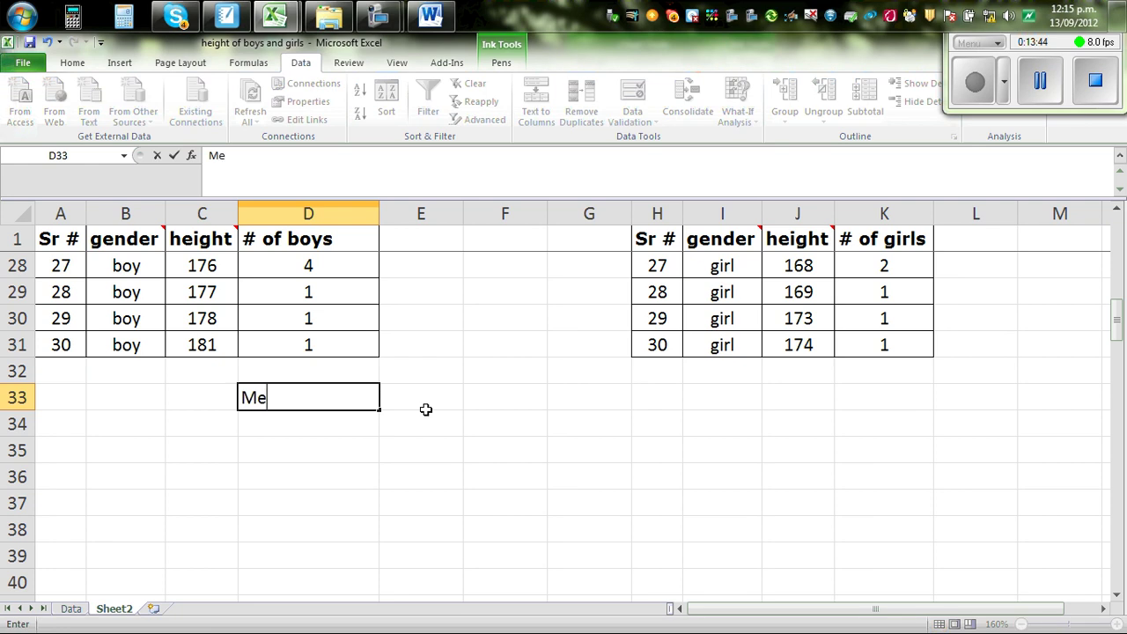
pyautogui.write('an')
pyautogui.press('Return')
pyautogui.write('M')
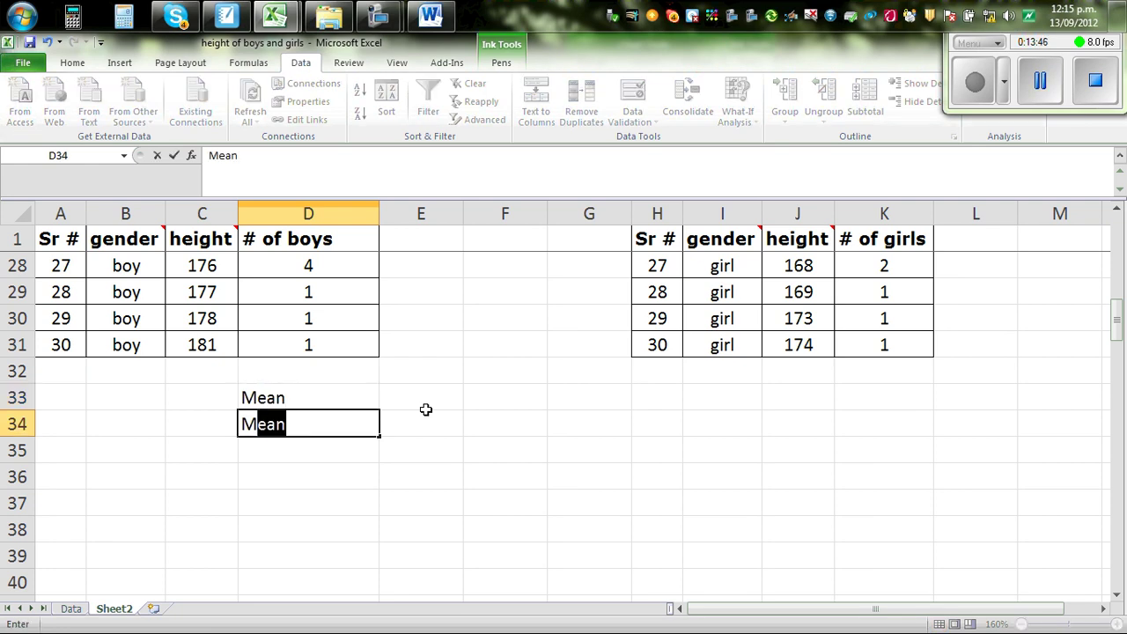
pyautogui.write('edian')
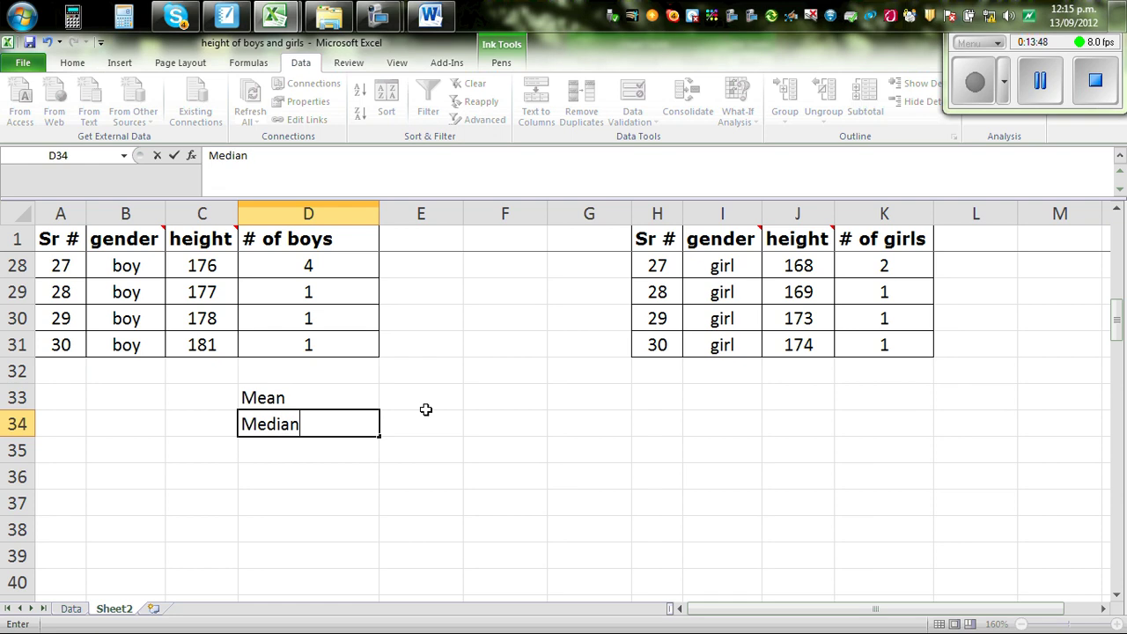
pyautogui.press('Return')
# Add the row labels "Highest Value", "Lowest Value" and "Range" in cells D35 to D37.
pyautogui.write('High')
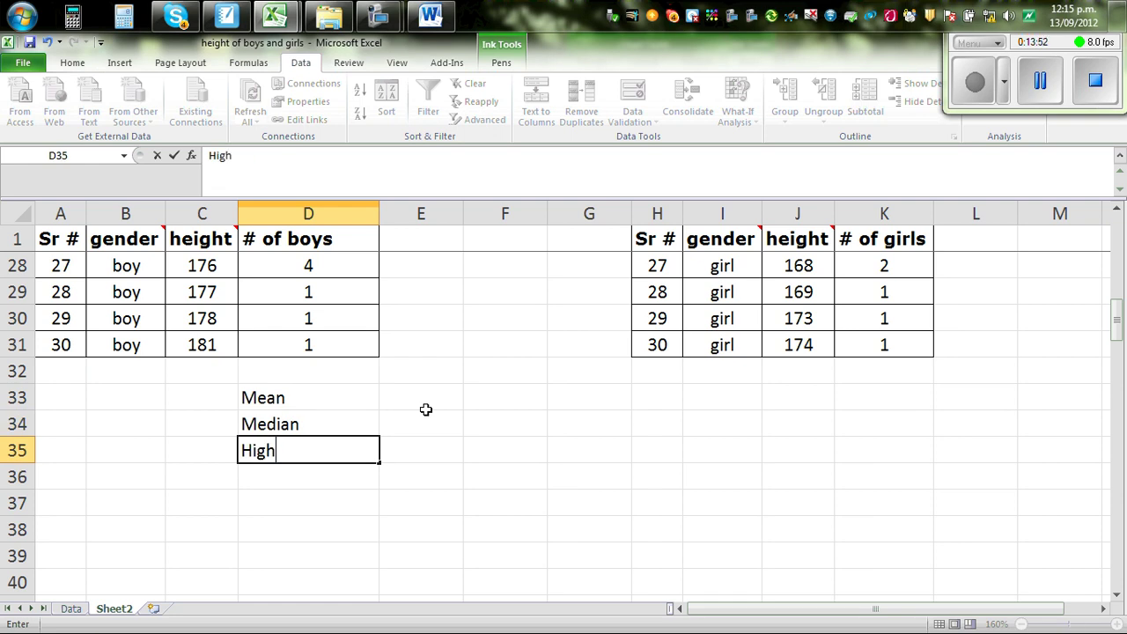
pyautogui.press('BackSpace')
pyautogui.write('hest Value')
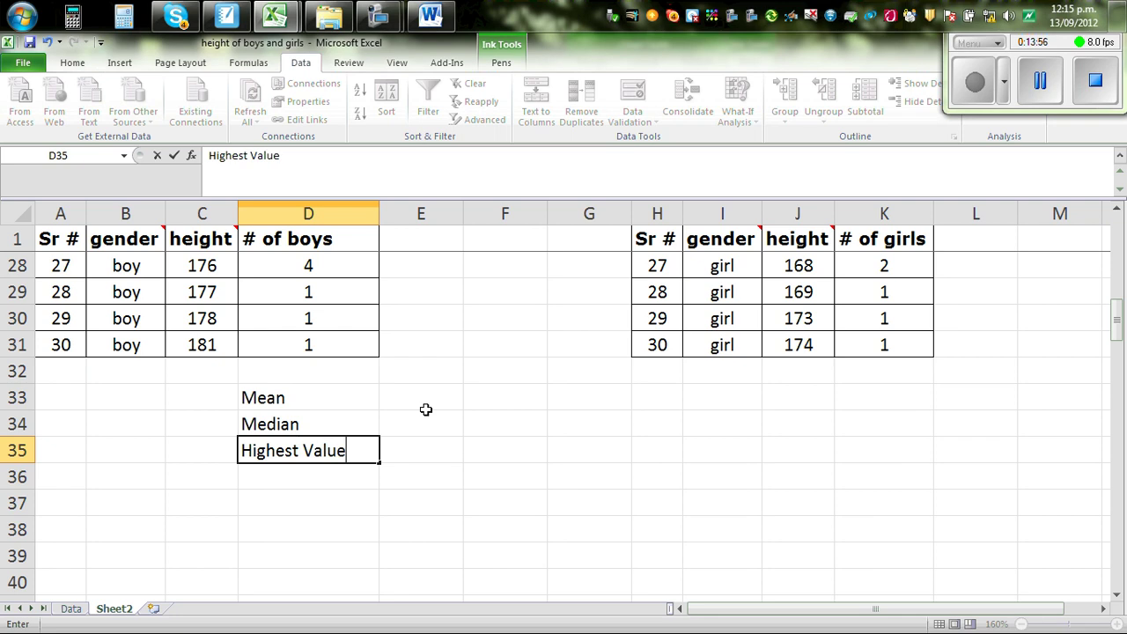
pyautogui.press('Return')
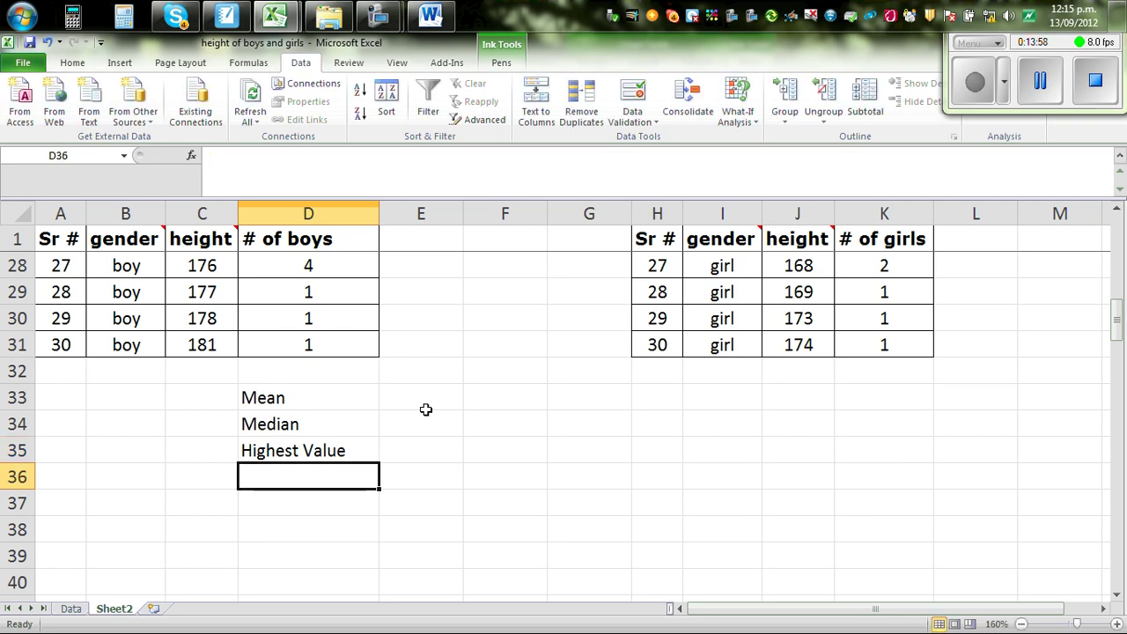
pyautogui.write('Lowest ')
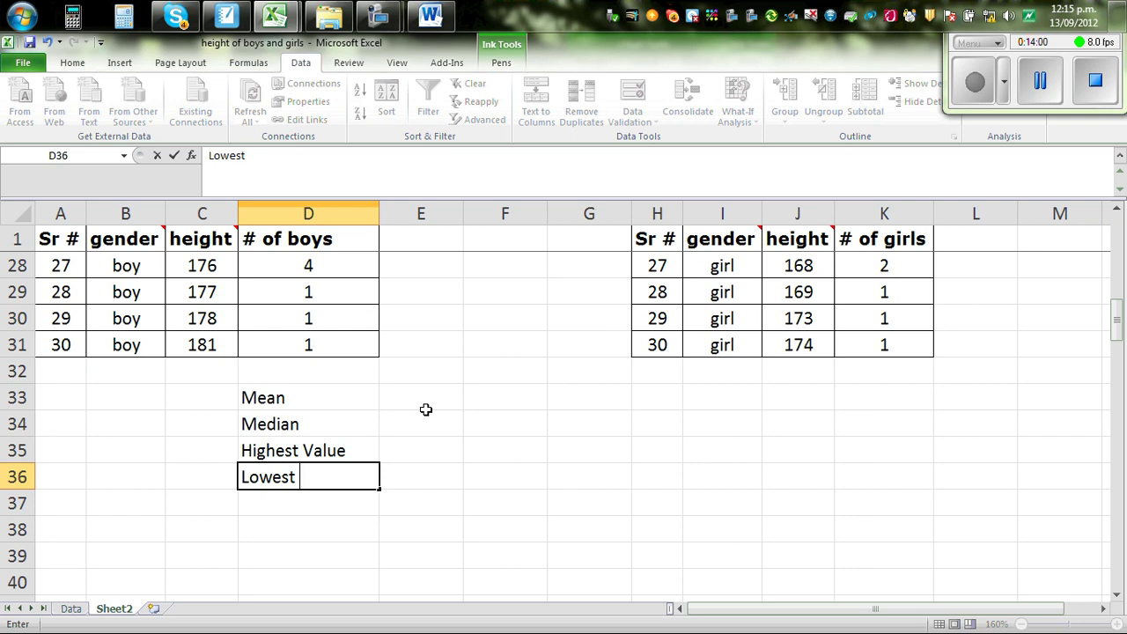
pyautogui.write('Value')
pyautogui.press('Return')
pyautogui.write('Rangl')
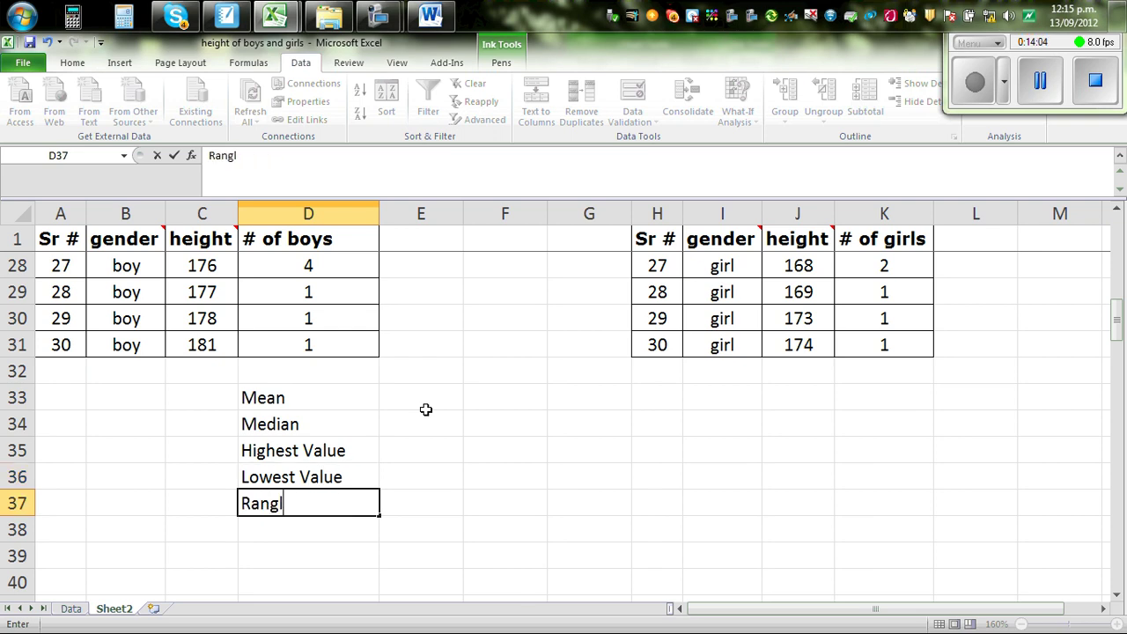
pyautogui.press('BackSpace')
pyautogui.write('e')
pyautogui.click(408, 398)
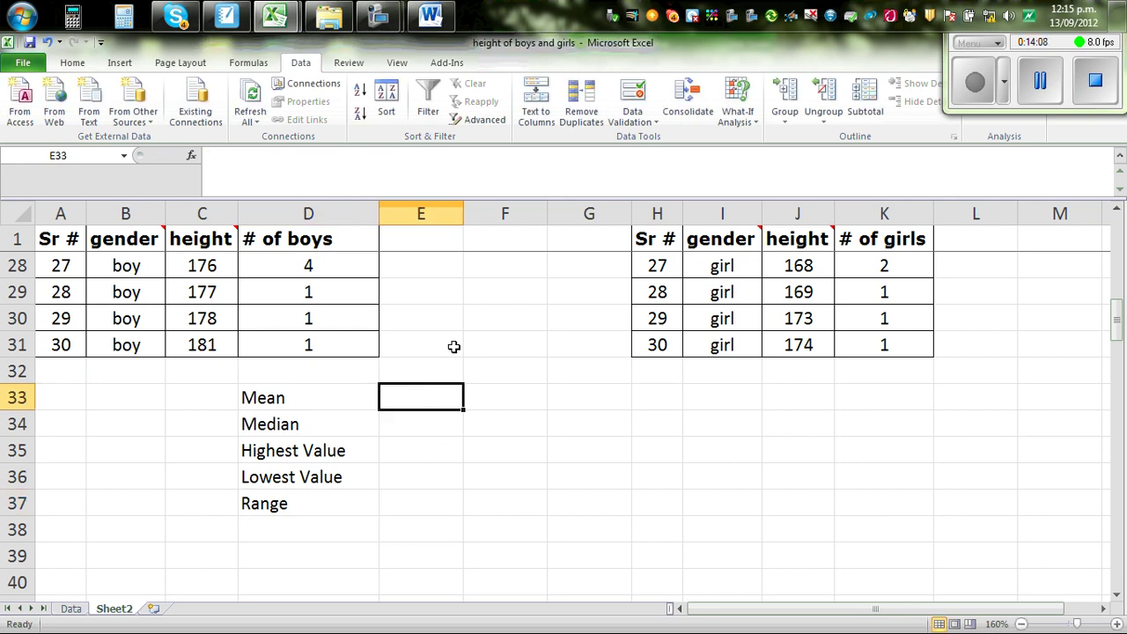
# Enter the column headings "Boys" in E32 and "Girls" in F32 above the statistics rows.
pyautogui.click(412, 373)
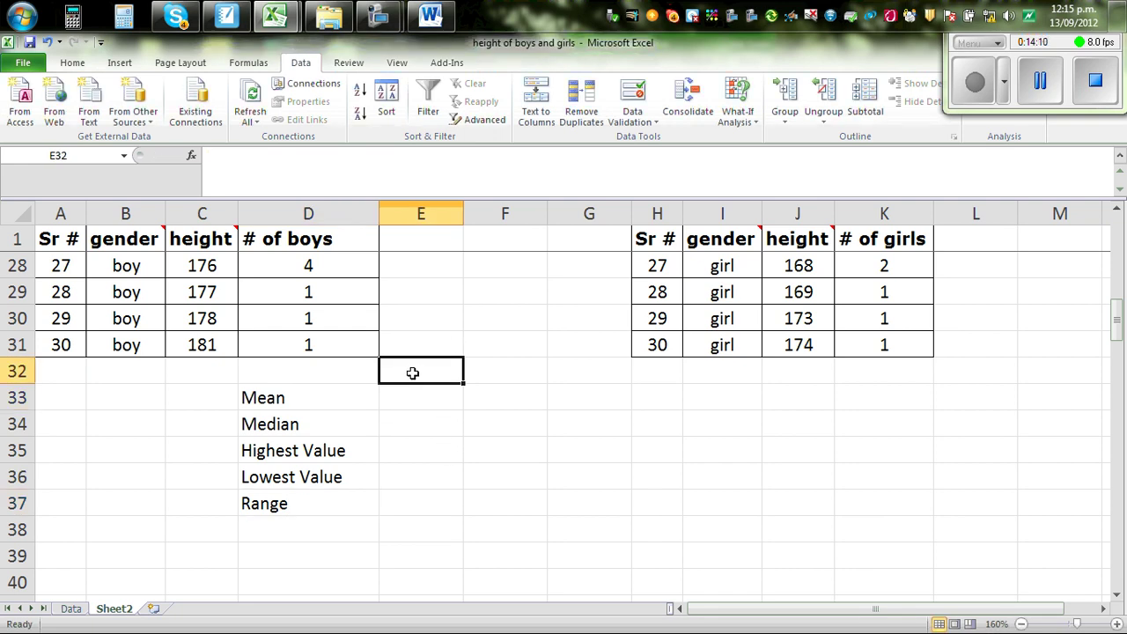
pyautogui.write('Boys')
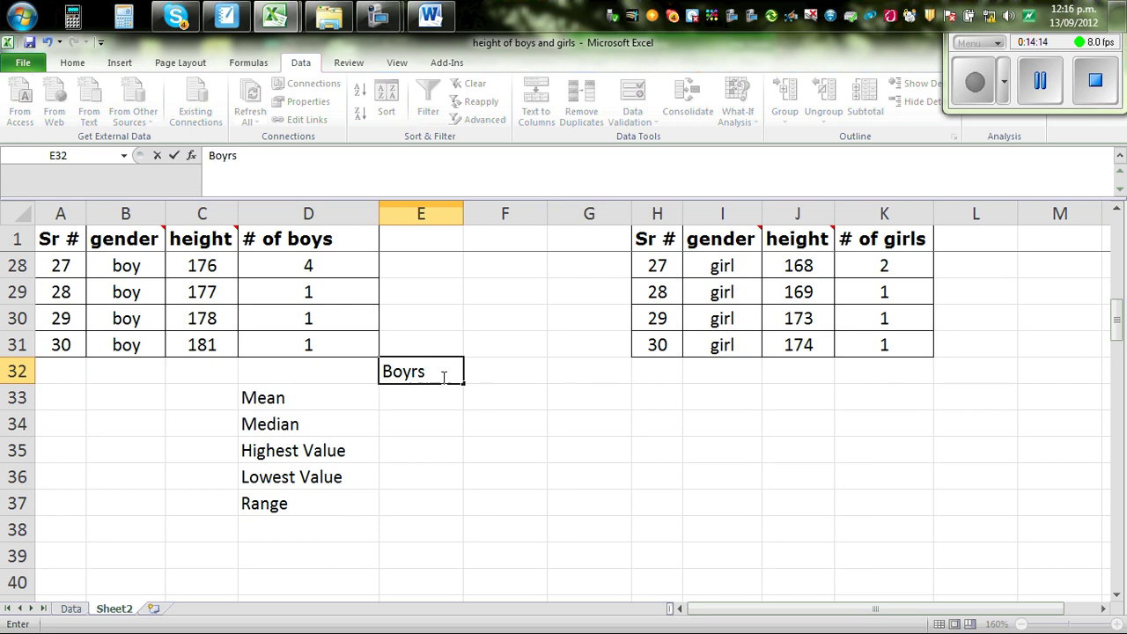
pyautogui.click(528, 374)
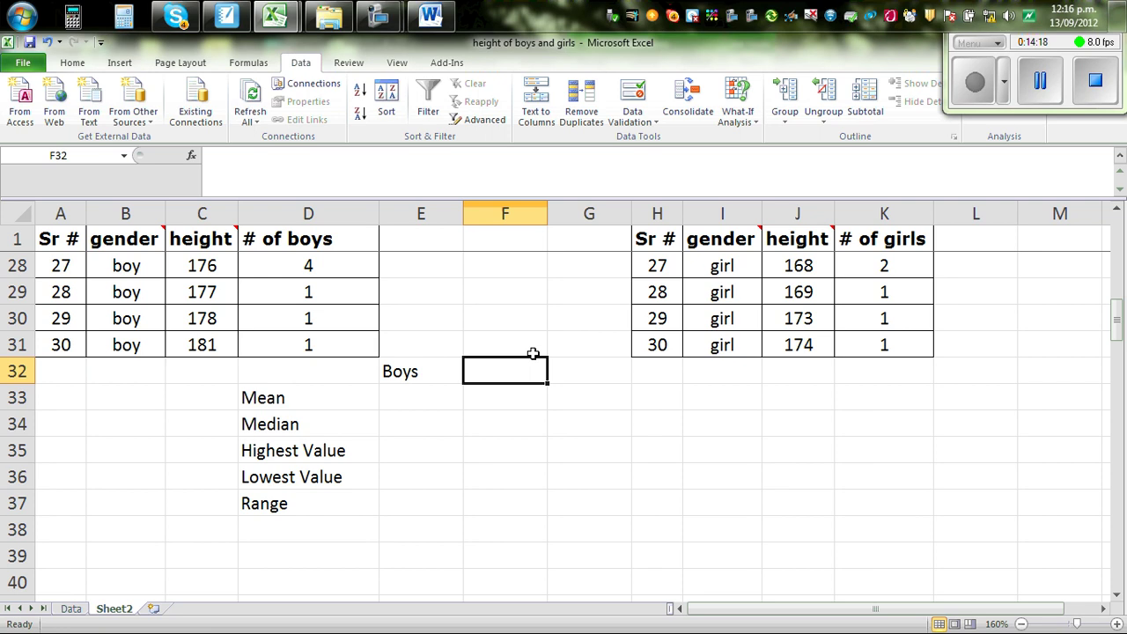
pyautogui.write('Gir')
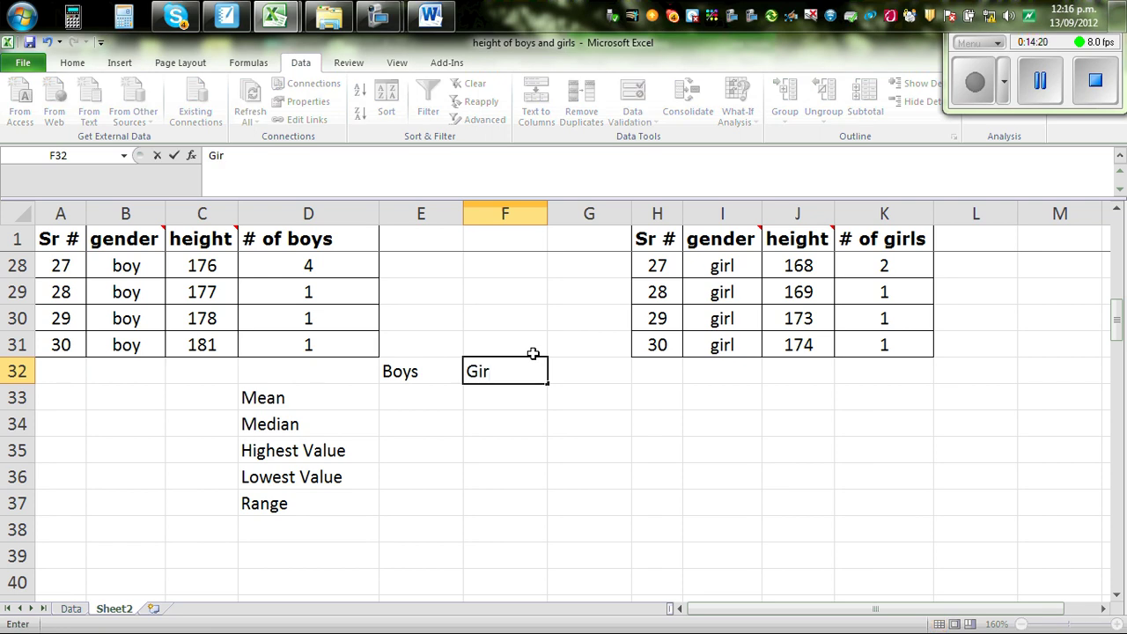
pyautogui.write('ls')
pyautogui.click(608, 395)
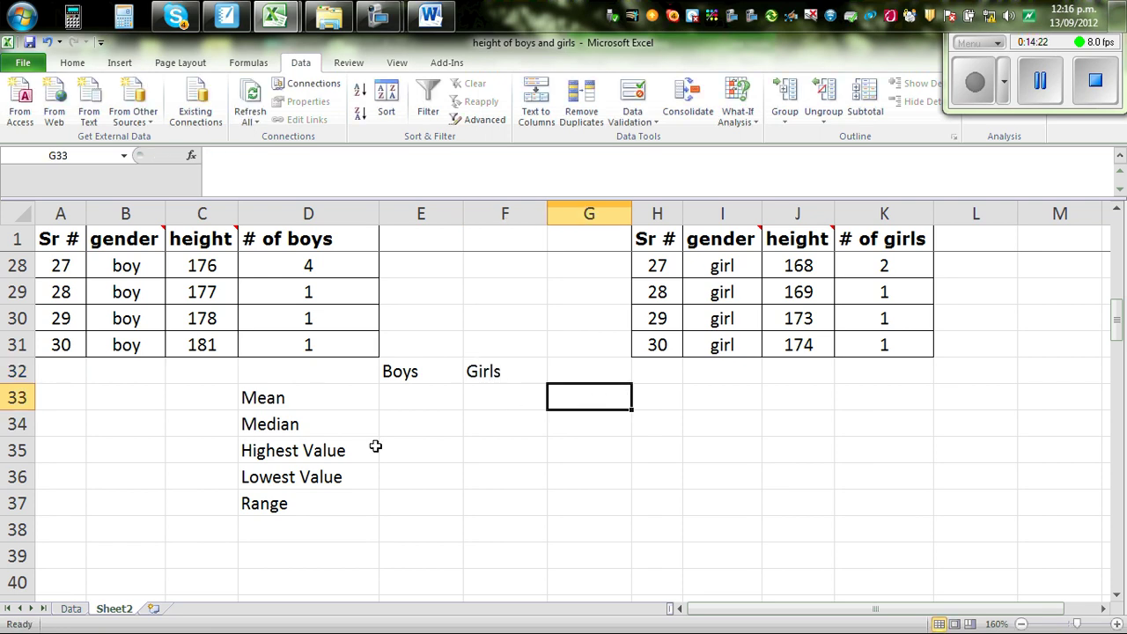
# Calculate the boys' mean height in E33 with the formula =average(C2:C31).
pyautogui.click(418, 401)
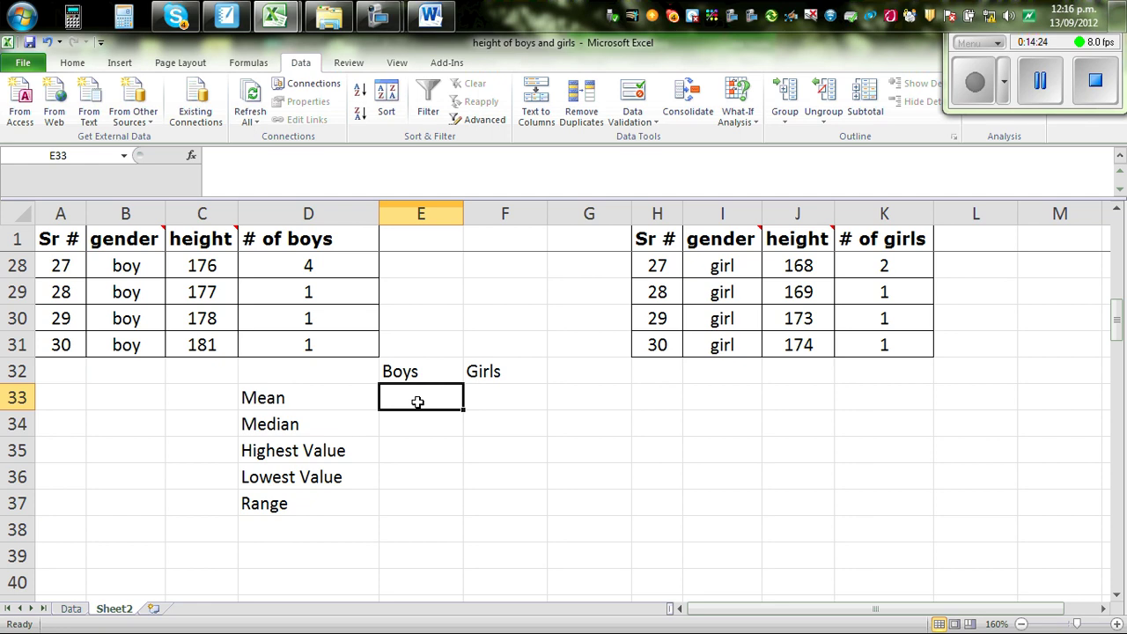
pyautogui.write('=avearg')
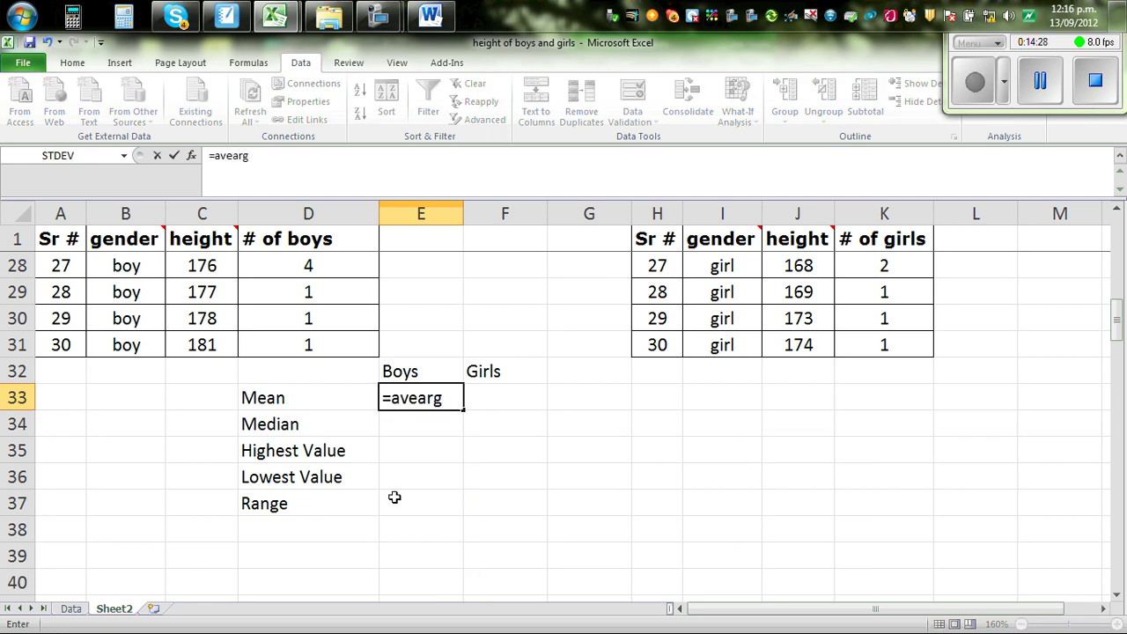
pyautogui.press('BackSpace')
pyautogui.press('BackSpace')
pyautogui.press('BackSpace')
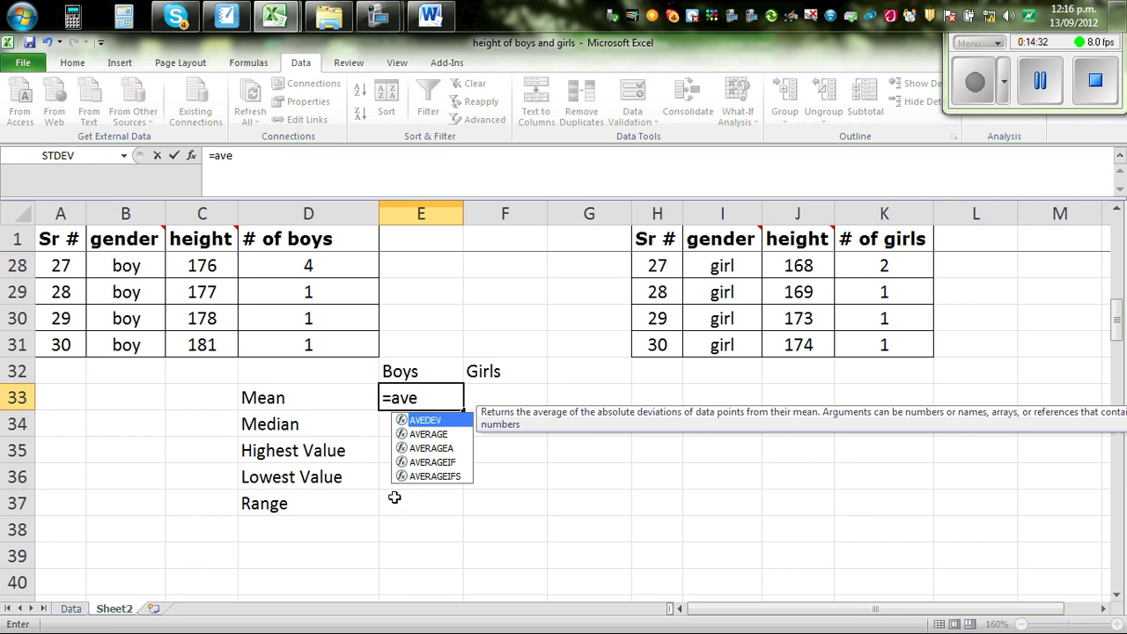
pyautogui.write('rage')
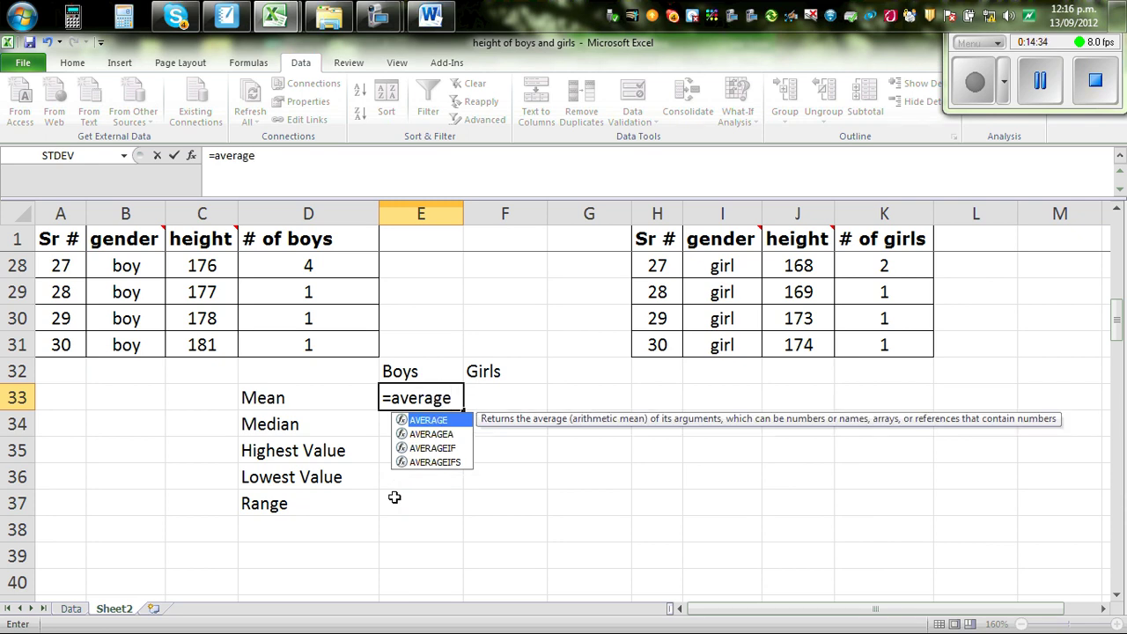
pyautogui.write(')')
pyautogui.press('BackSpace')
pyautogui.write('(')
pyautogui.scroll(9, 445, 384)
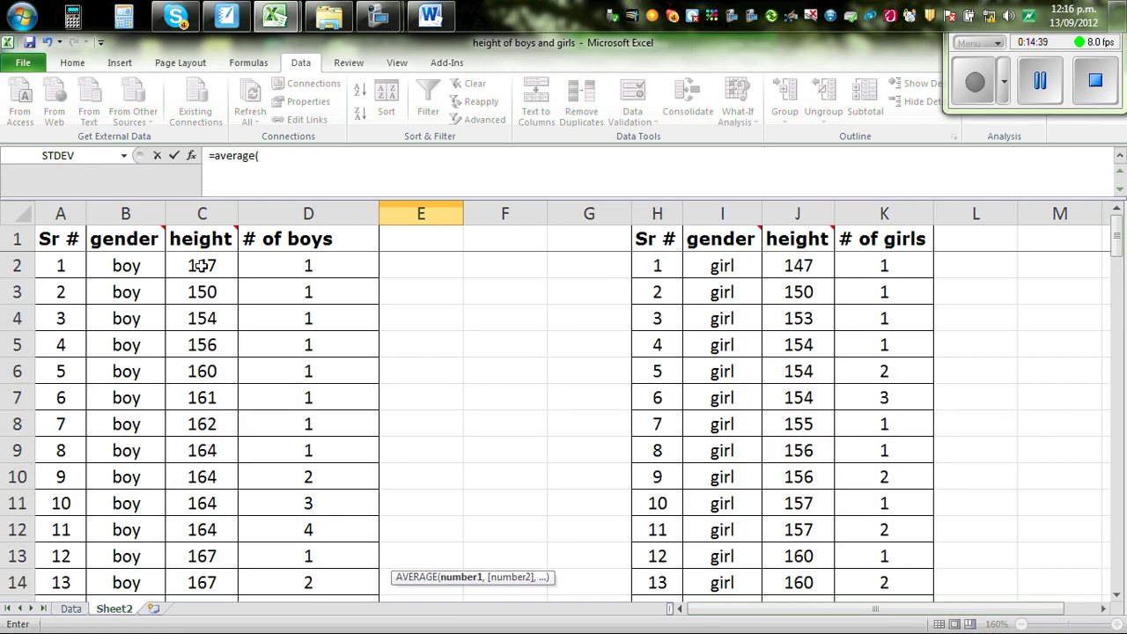
pyautogui.click(201, 265)
pyautogui.moveTo(202, 265); pyautogui.dragTo(201, 590)
pyautogui.scroll(-2, 362, 307)
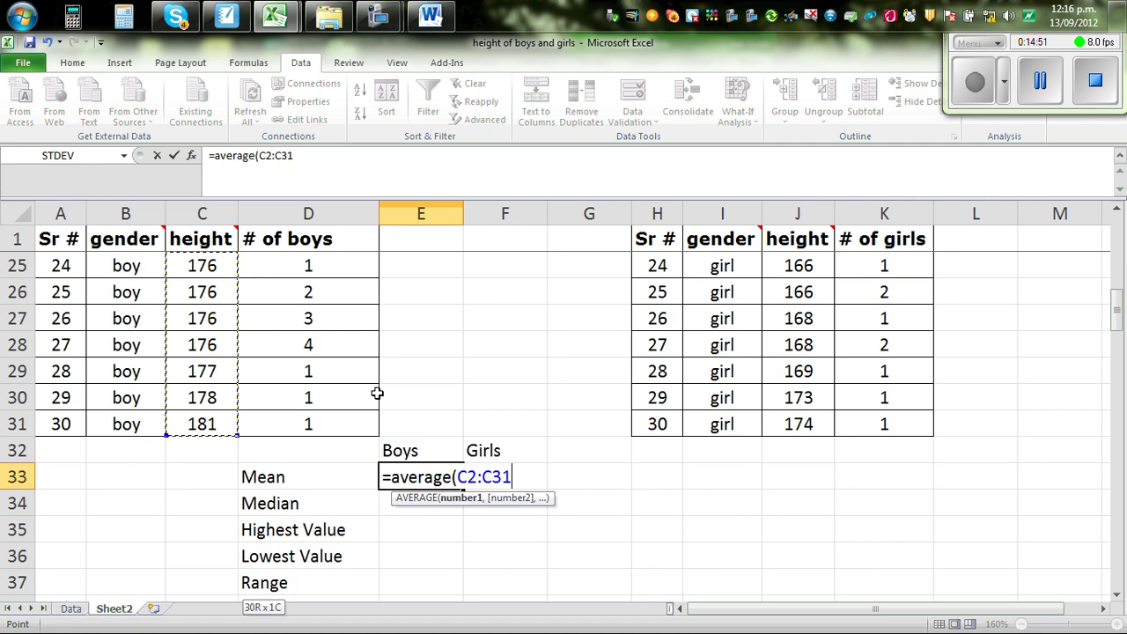
pyautogui.write(')')
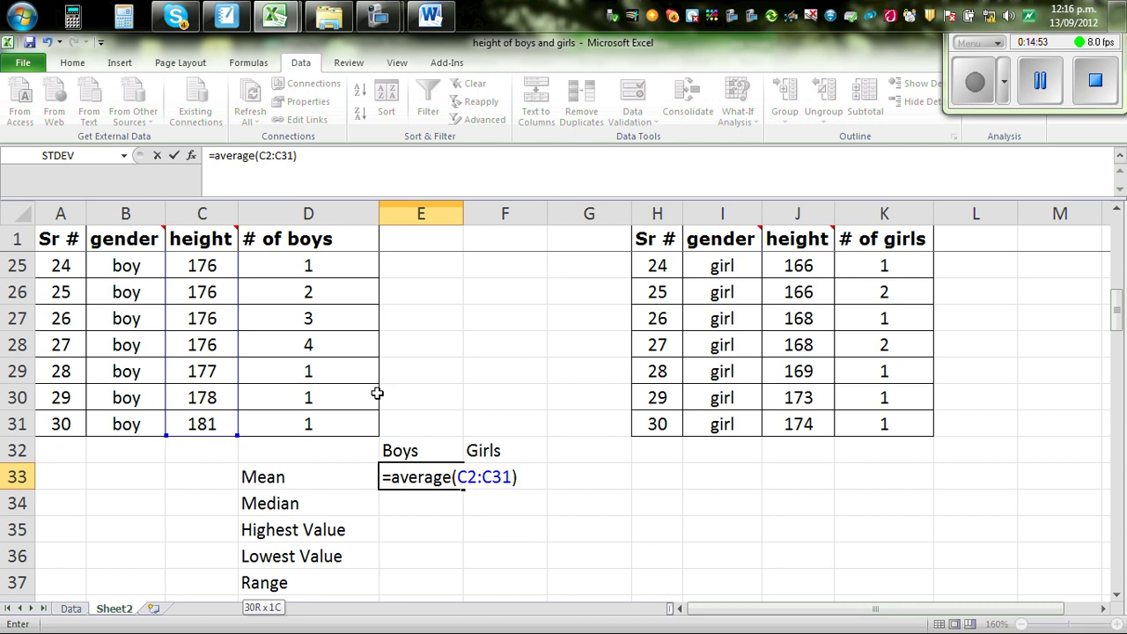
pyautogui.press('Return')
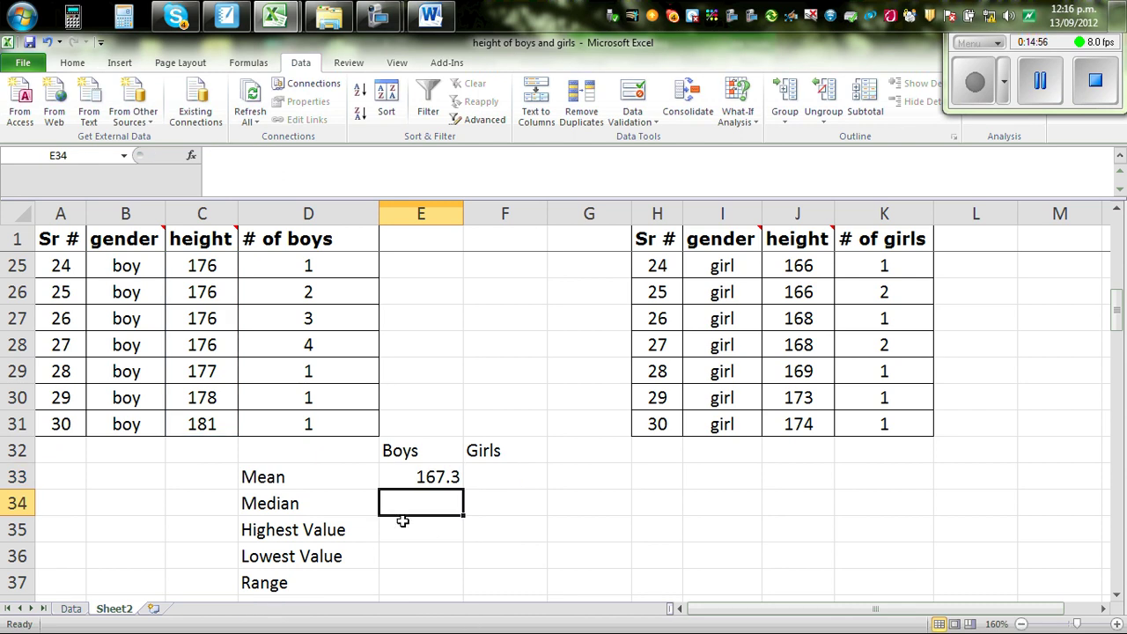
# Calculate the boys' median height in E34 with the formula =median(C2:C31).
pyautogui.write('=')
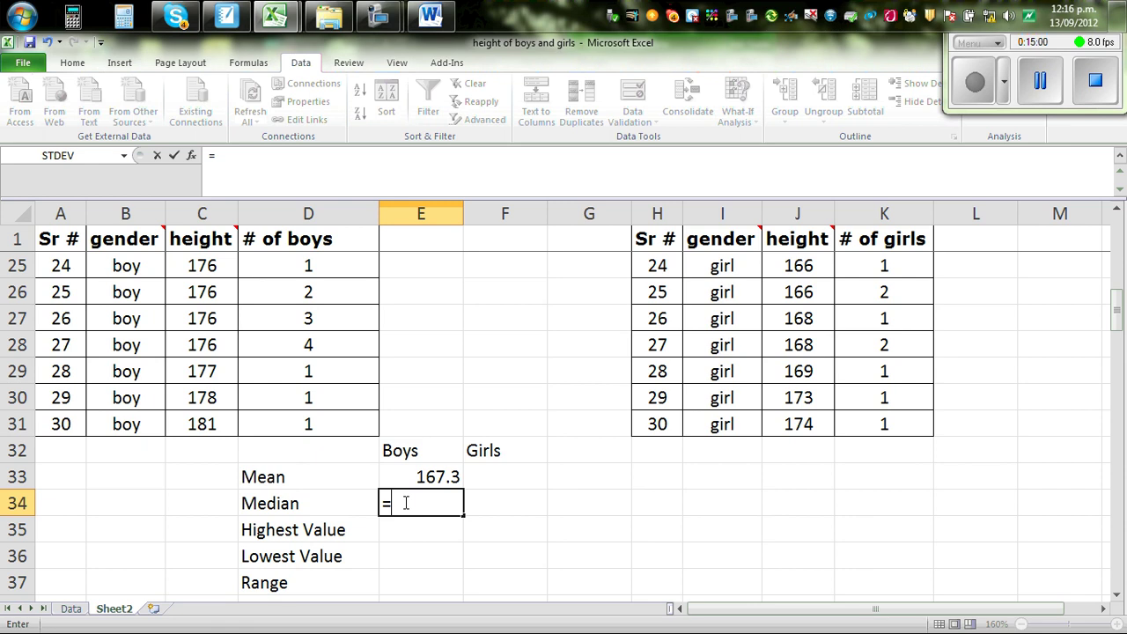
pyautogui.write('media')
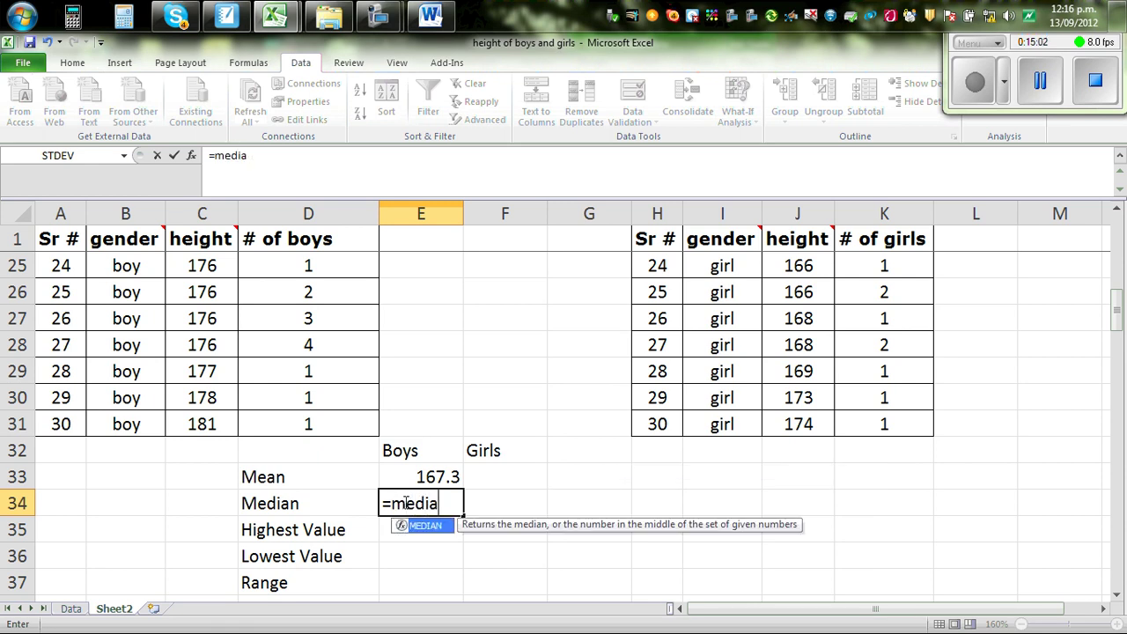
pyautogui.write('n(')
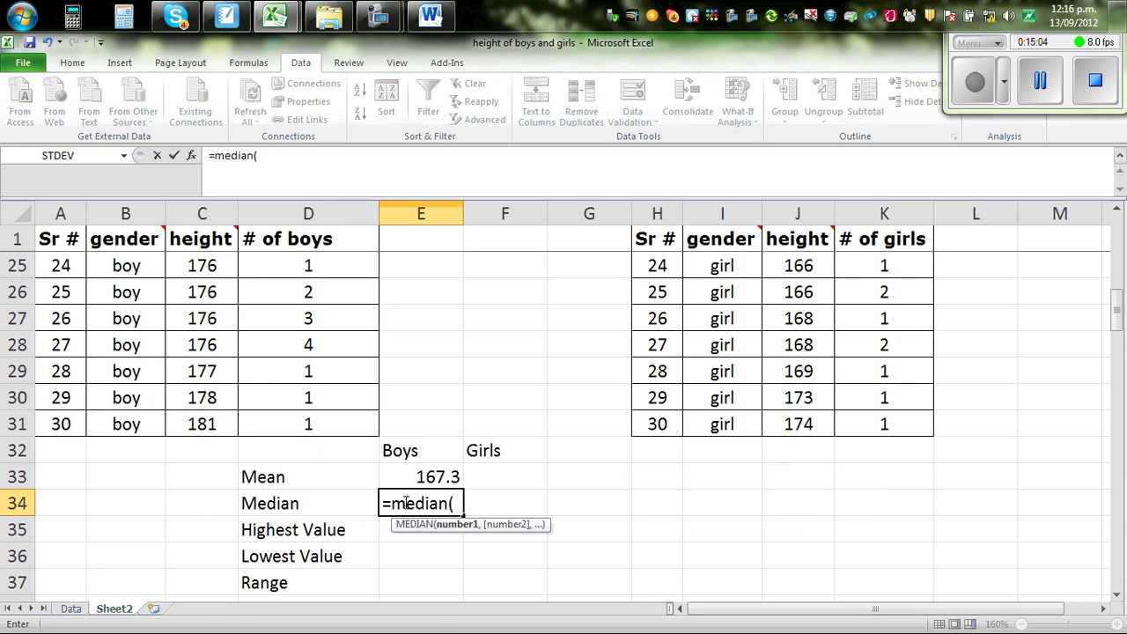
pyautogui.scroll(8, 408, 415)
pyautogui.click(213, 265)
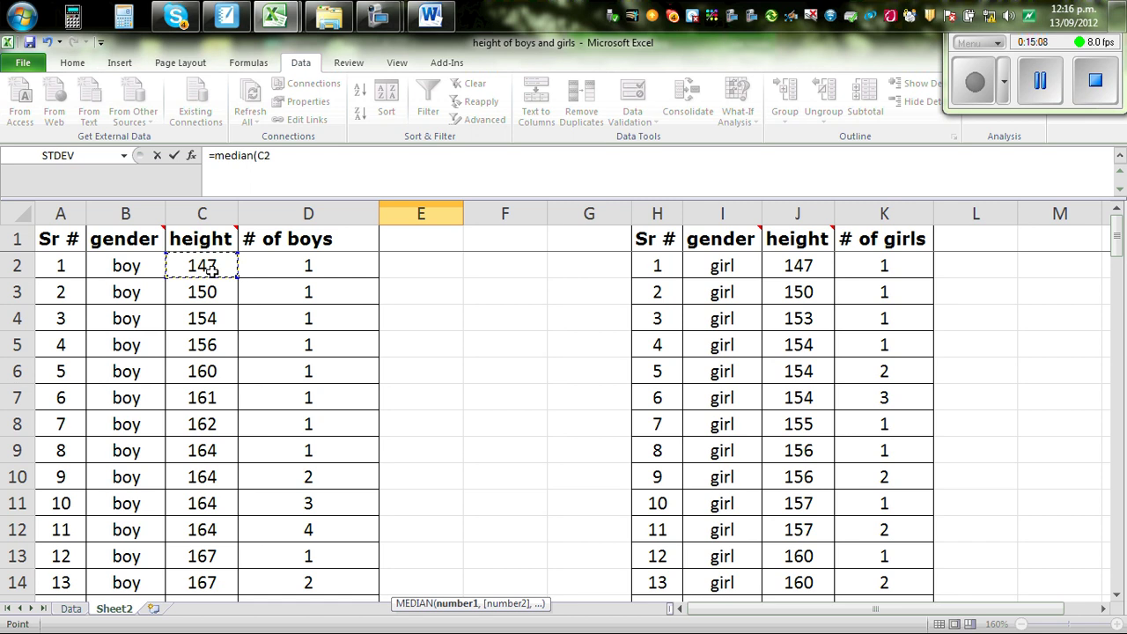
pyautogui.hotkey('ctrl', 'shift', 'Down')
pyautogui.scroll(-3, 155, 330)
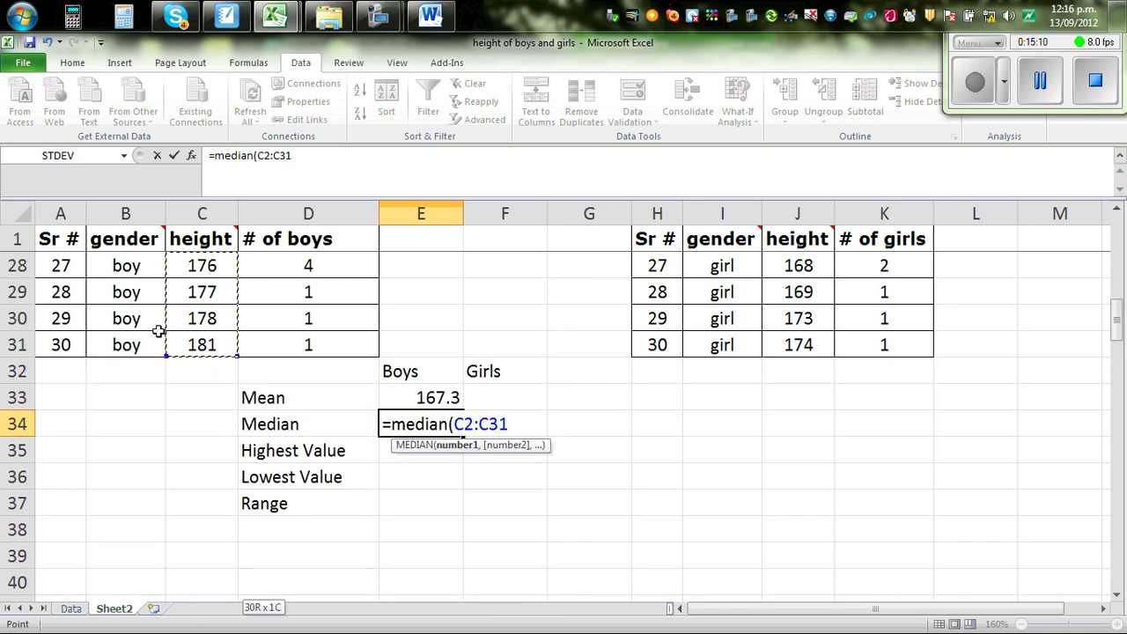
pyautogui.write(')')
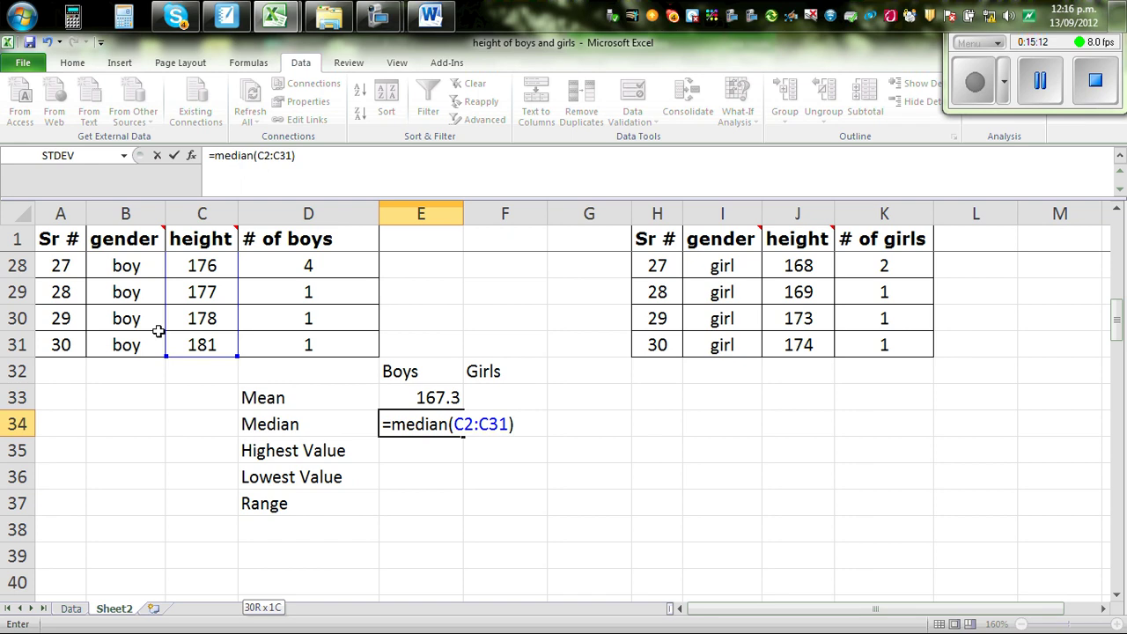
pyautogui.press('Return')
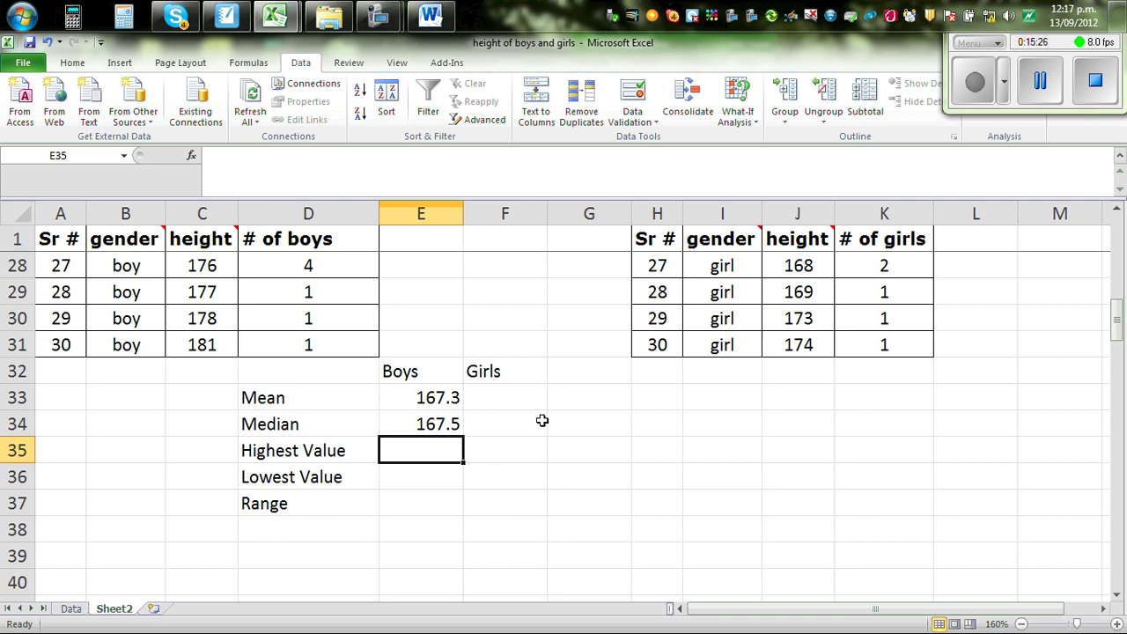
# Enter the boys' highest height in E35 by referencing the last sorted height, =C31.
pyautogui.scroll(8, 541, 380)
pyautogui.scroll(-1, 541, 380)
pyautogui.scroll(-8, 542, 381)
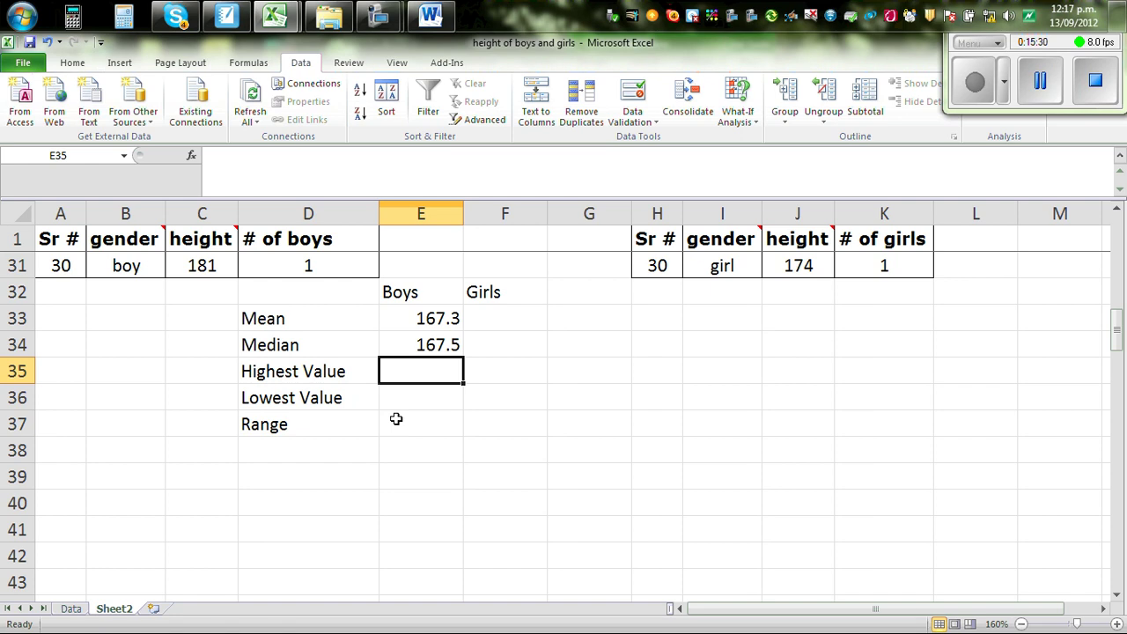
pyautogui.write('=')
pyautogui.scroll(3, 398, 422)
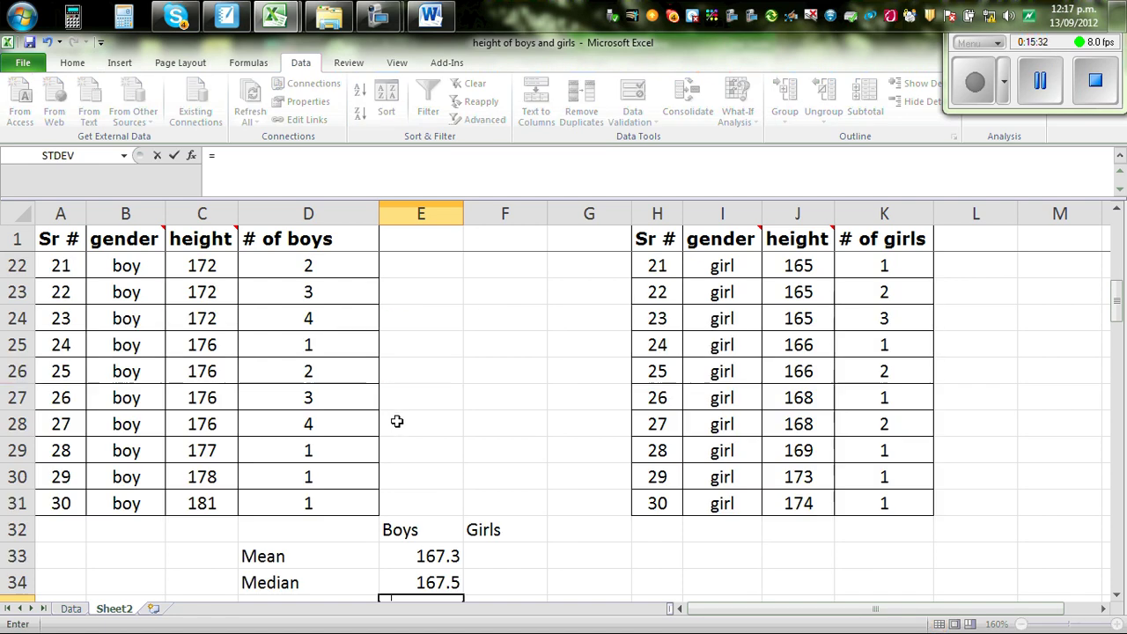
pyautogui.scroll(-2, 396, 420)
pyautogui.click(201, 345)
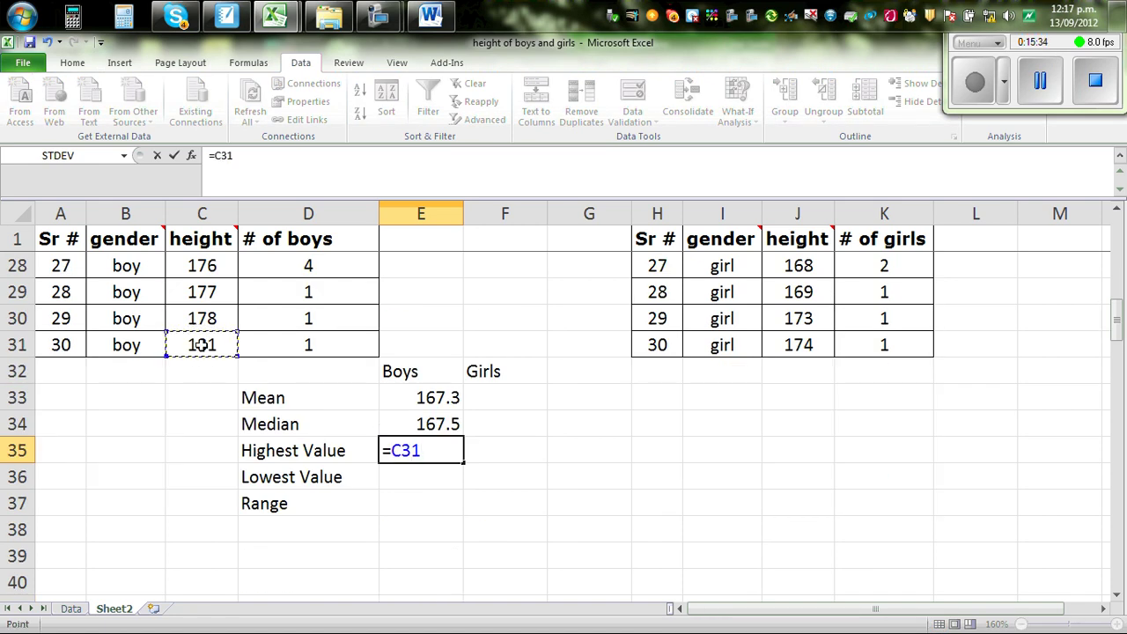
pyautogui.press('Return')
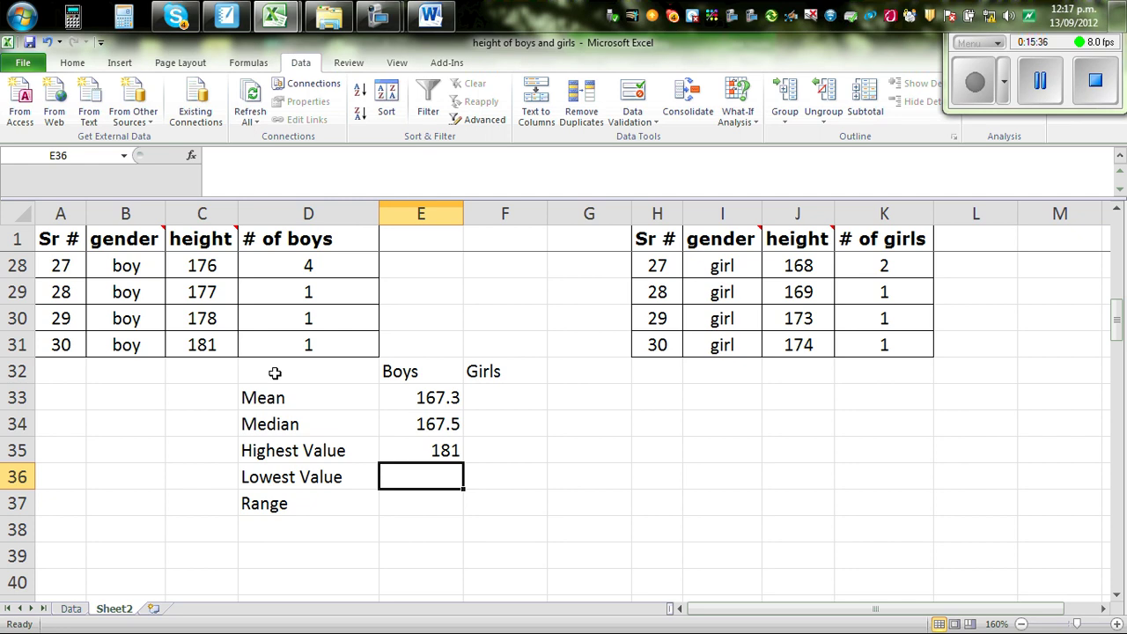
# Enter the boys' lowest height in E36 by referencing the first sorted height, =C2.
pyautogui.write('=')
pyautogui.scroll(9, 313, 356)
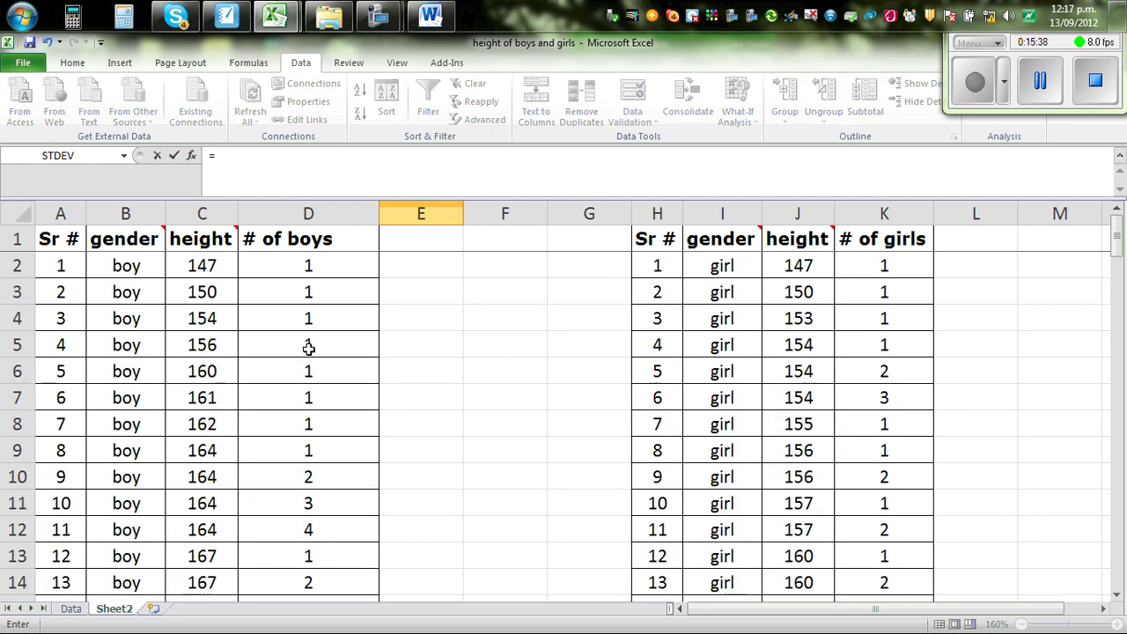
pyautogui.click(188, 265)
pyautogui.press('Return')
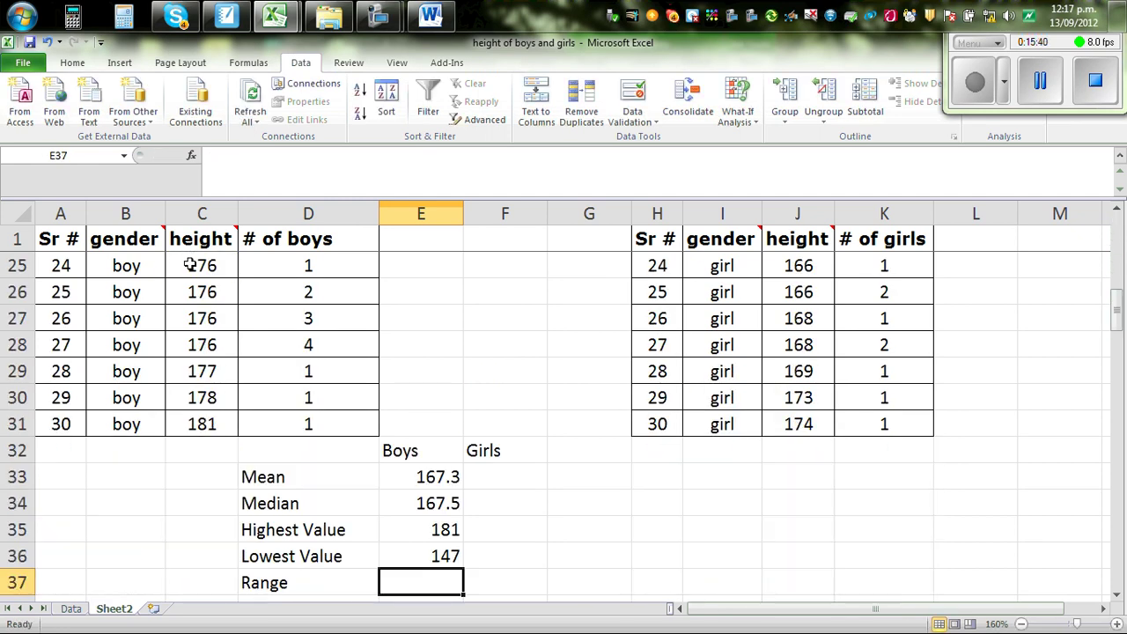
# Calculate the boys' height range in E37 with the formula =E35-E36.
pyautogui.scroll(-1, 203, 364)
pyautogui.write('=')
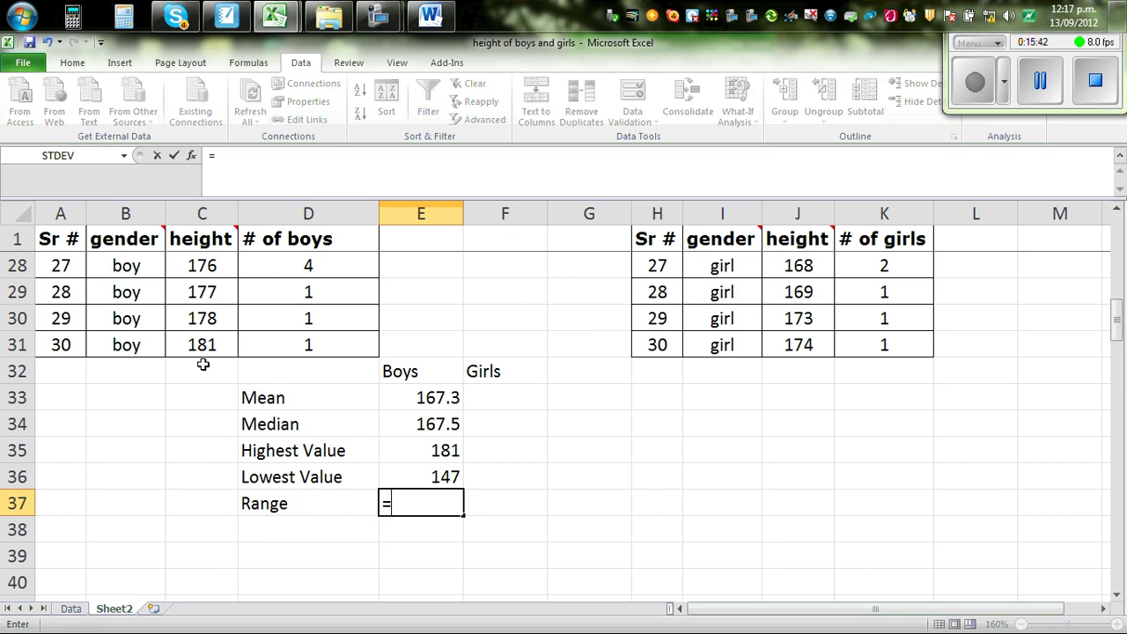
pyautogui.click(417, 450)
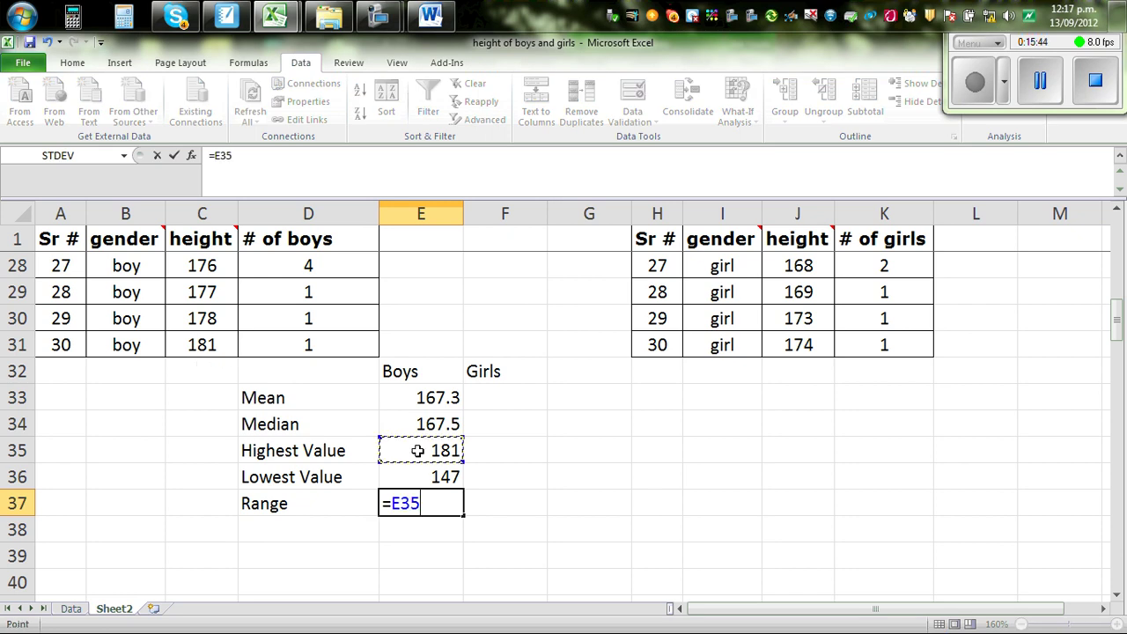
pyautogui.write('-')
pyautogui.click(441, 476)
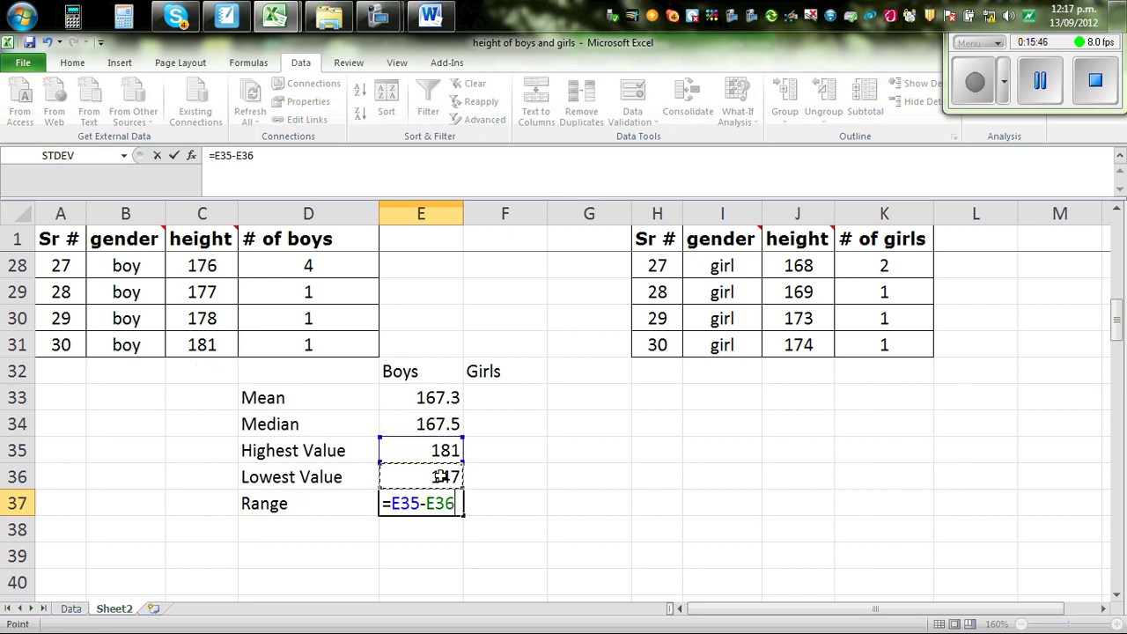
pyautogui.press('Return')
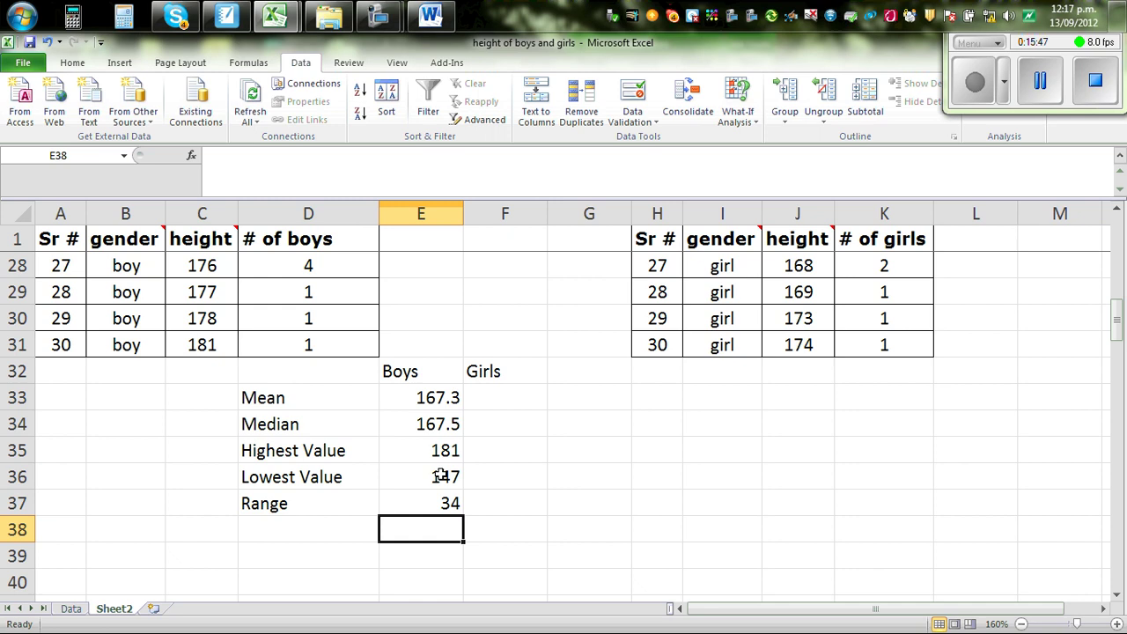
# Calculate the girls' mean height in F33 with the formula =average(J2:J31).
pyautogui.click(494, 400)
pyautogui.write('=')
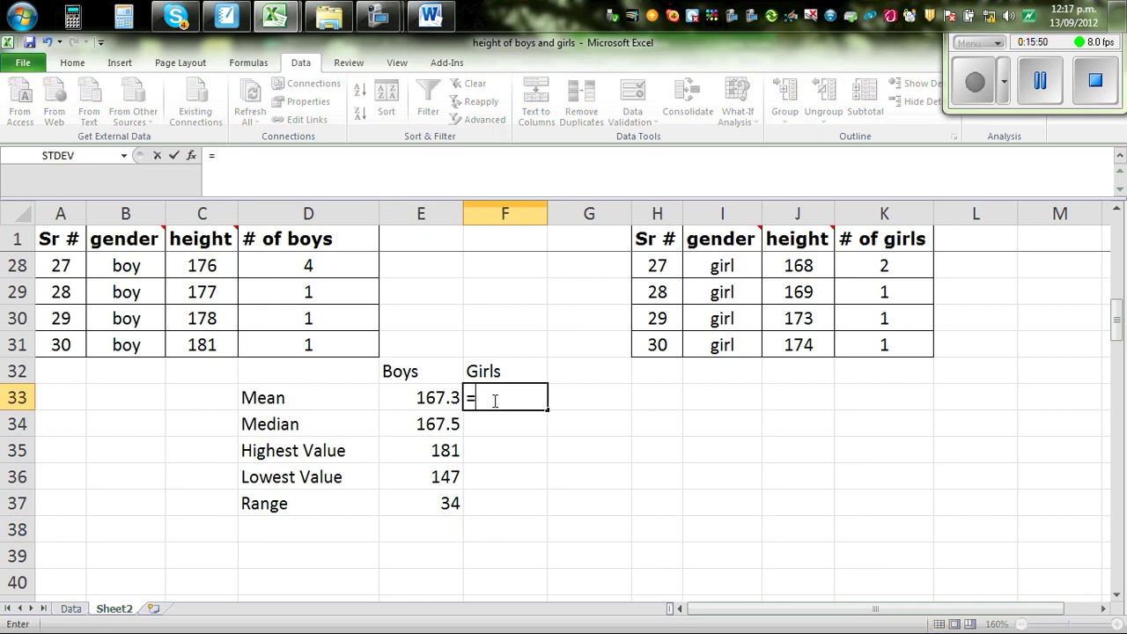
pyautogui.write('aveag')
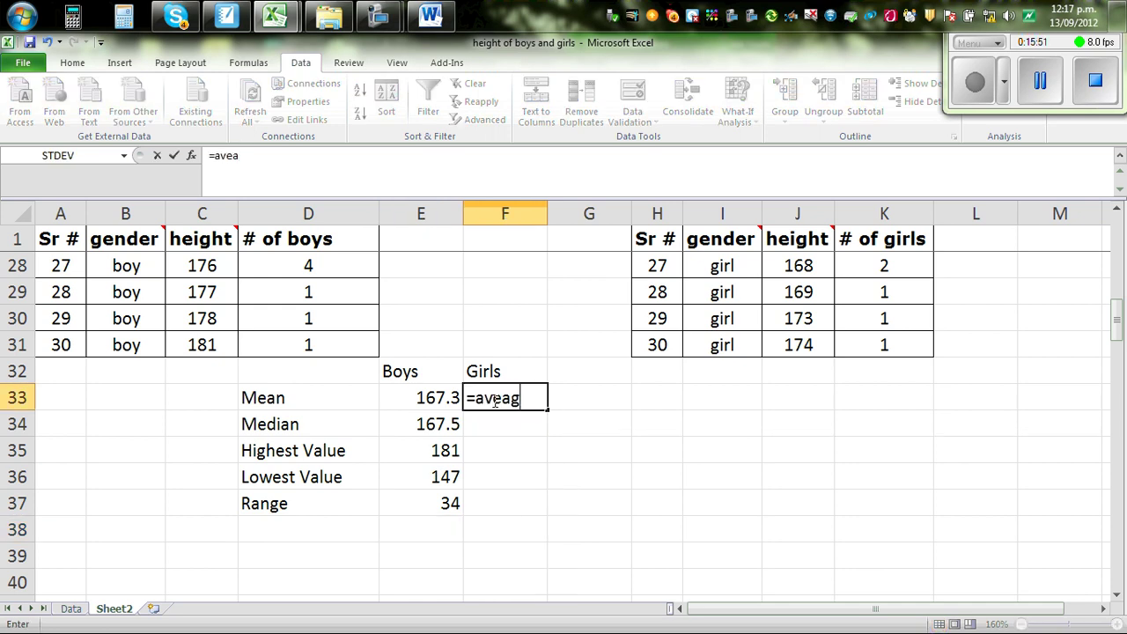
pyautogui.press('BackSpace')
pyautogui.press('BackSpace')
pyautogui.write('rage')
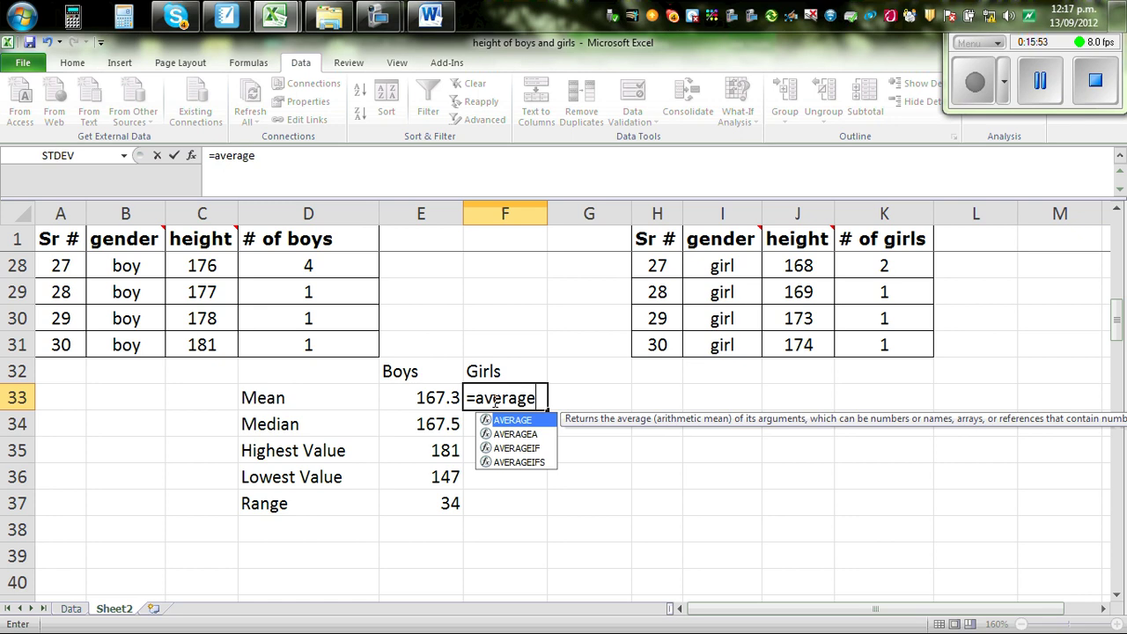
pyautogui.write('(')
pyautogui.scroll(8, 881, 291)
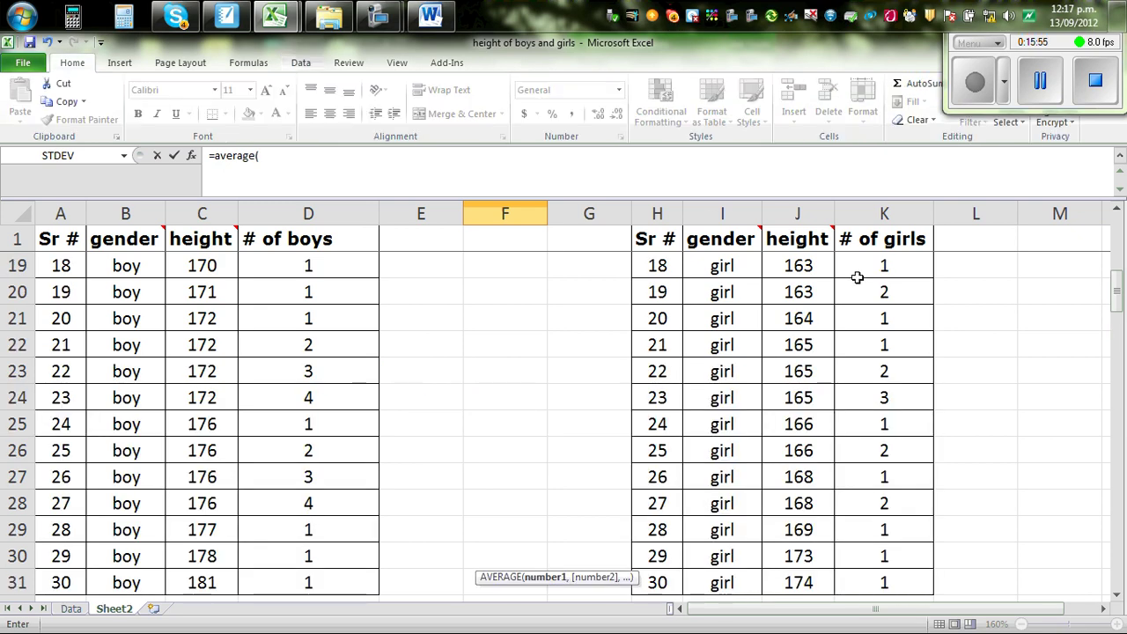
pyautogui.scroll(1, 876, 381)
pyautogui.click(798, 264)
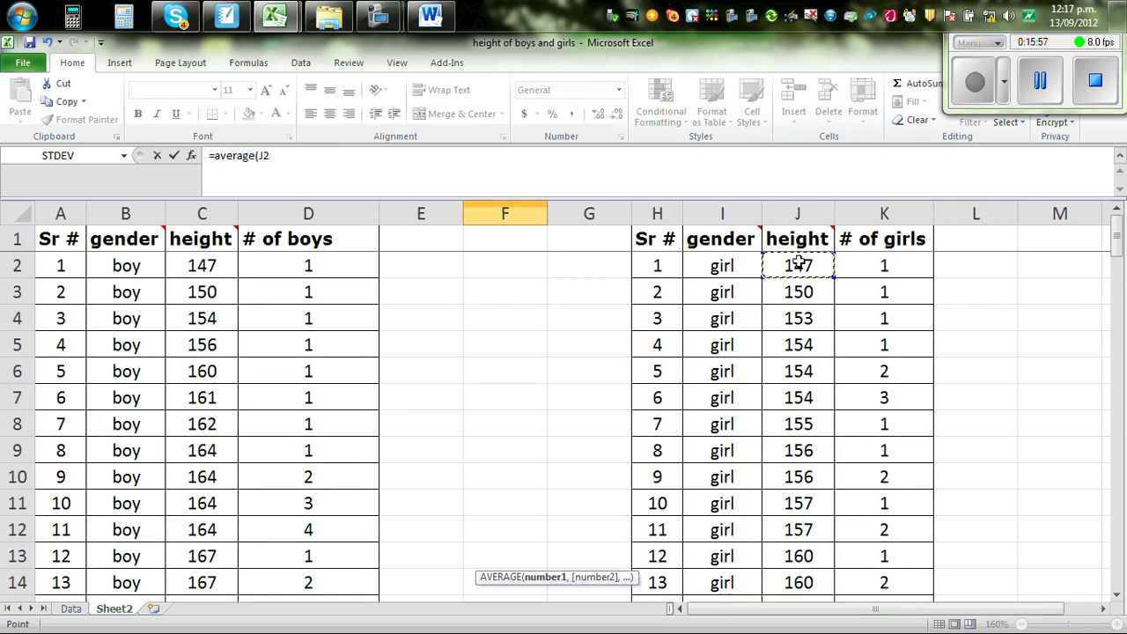
pyautogui.hotkey('ctrl', 'shift', 'Down')
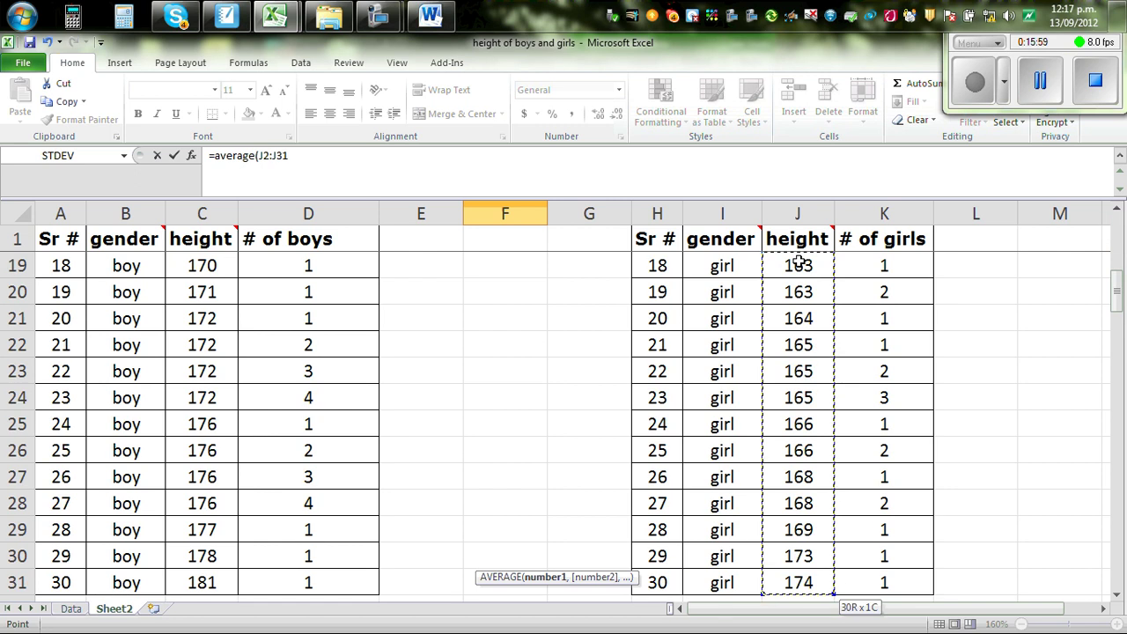
pyautogui.scroll(-3, 798, 261)
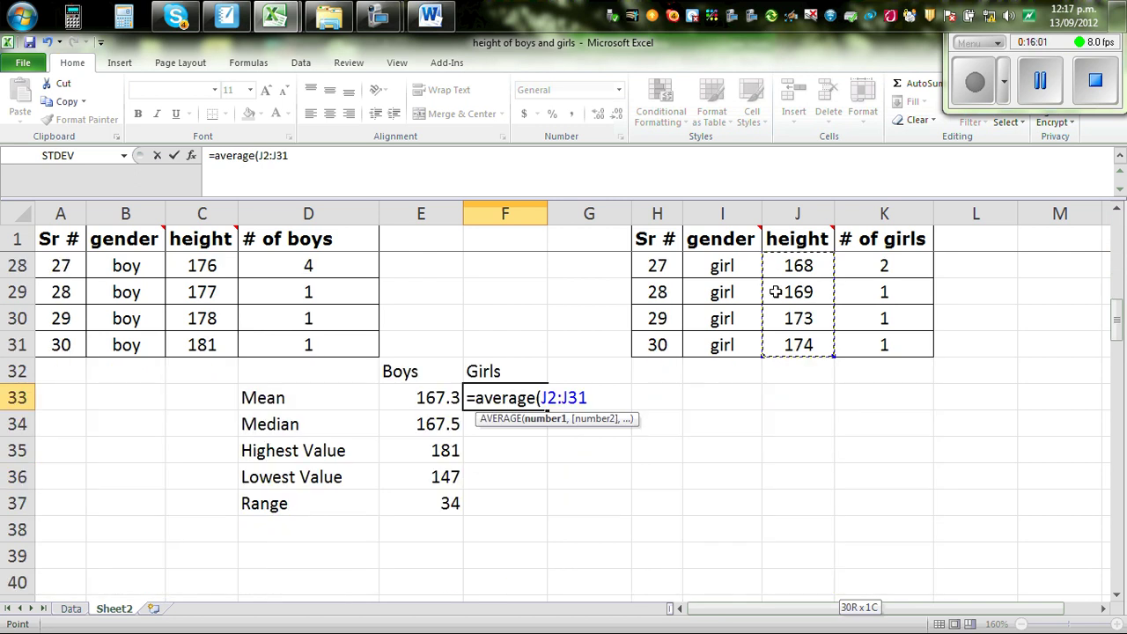
pyautogui.write(')')
pyautogui.press('Return')
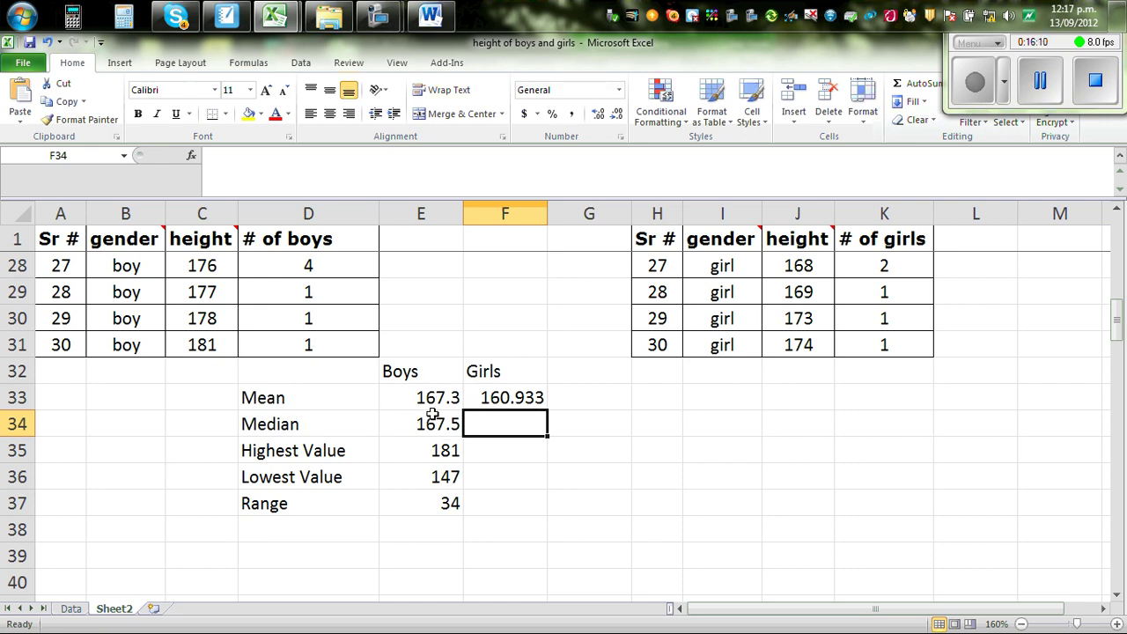
# Reduce the girls' mean in F33 to one decimal place.
pyautogui.click(514, 397)
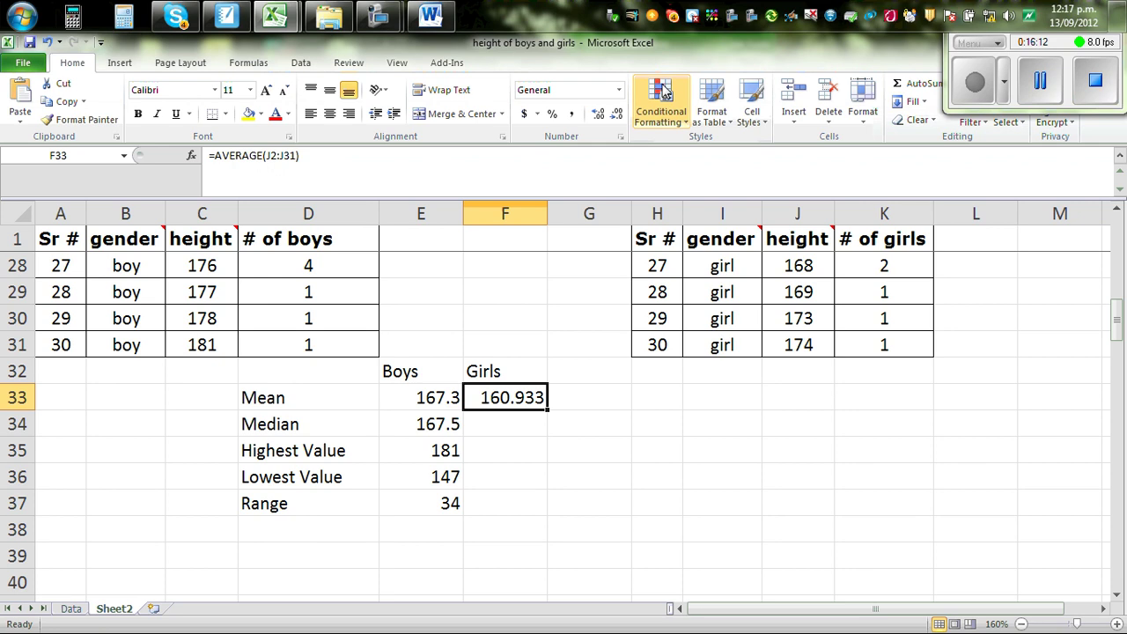
pyautogui.click(617, 115)
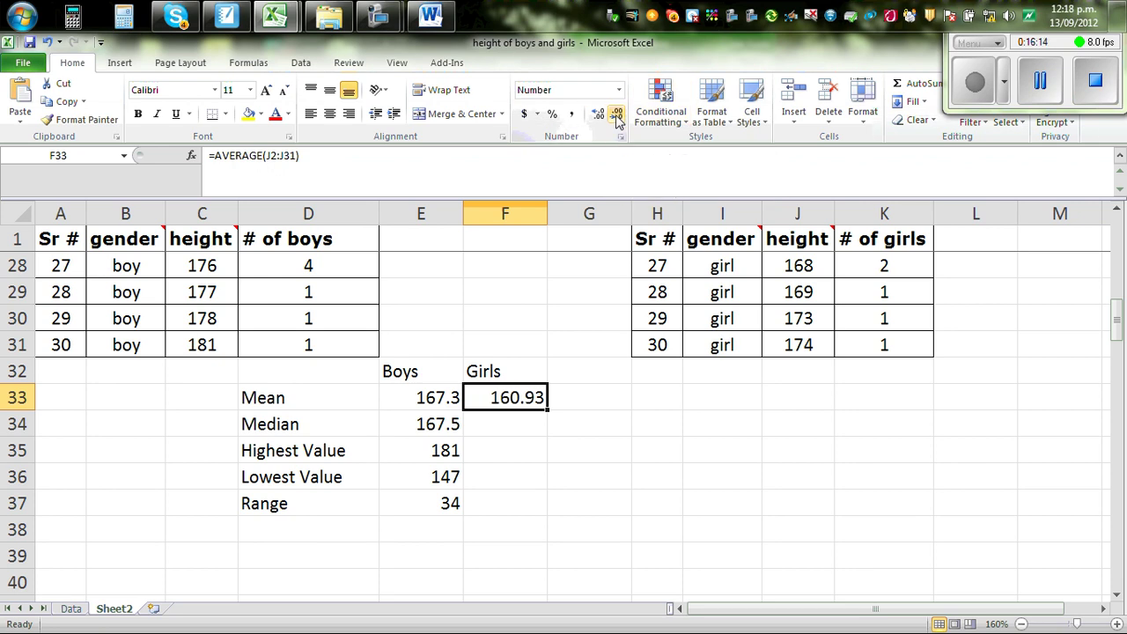
pyautogui.click(617, 116)
pyautogui.click(669, 421)
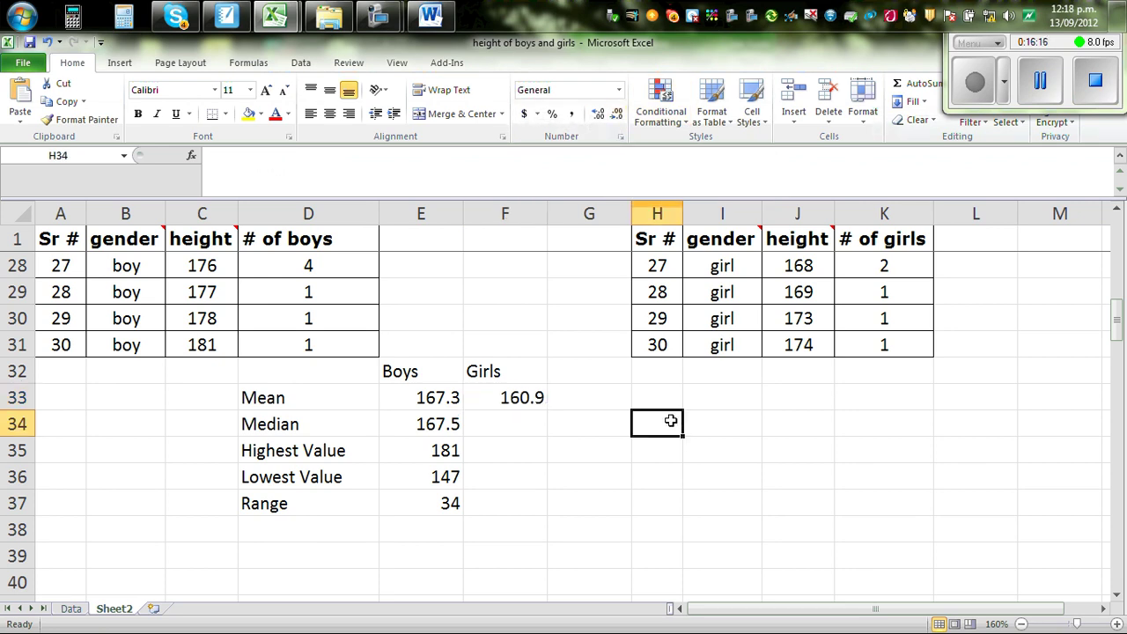
# Calculate the girls' median height in F34 with the formula =median(J2:J31).
pyautogui.click(523, 423)
pyautogui.write('=m')
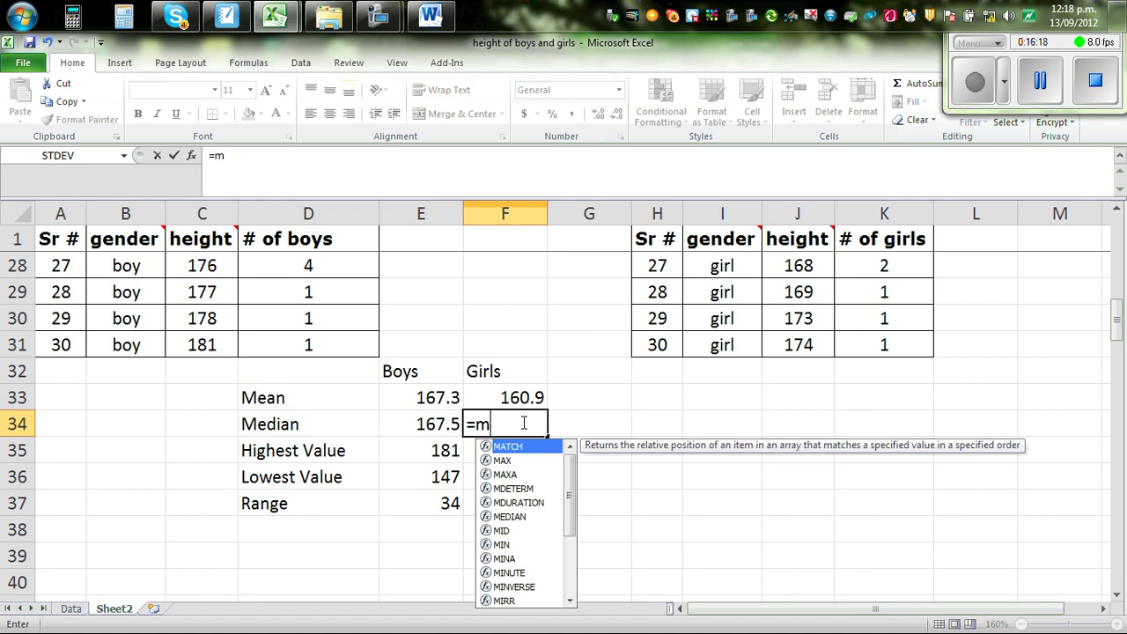
pyautogui.write('edian')
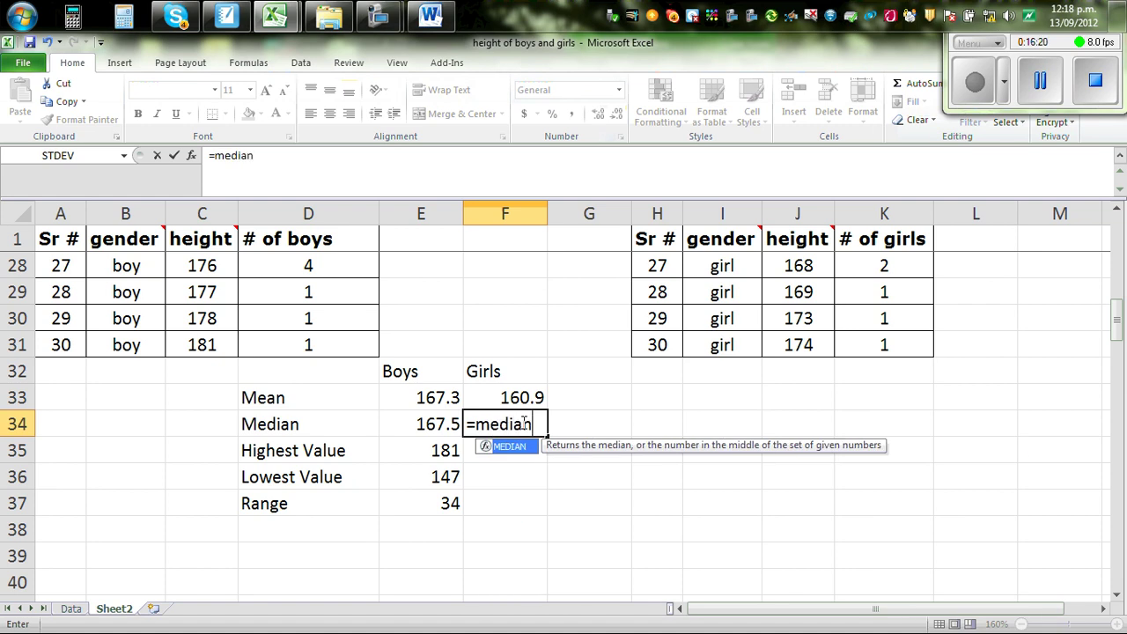
pyautogui.write('(')
pyautogui.scroll(8, 727, 305)
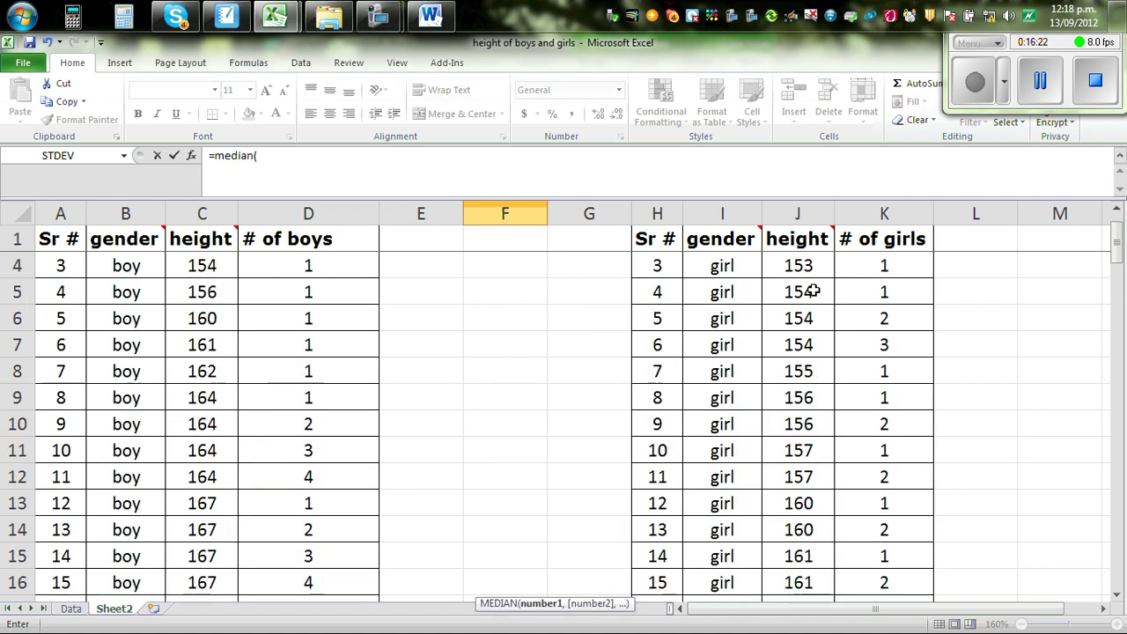
pyautogui.scroll(1, 814, 291)
pyautogui.click(798, 268)
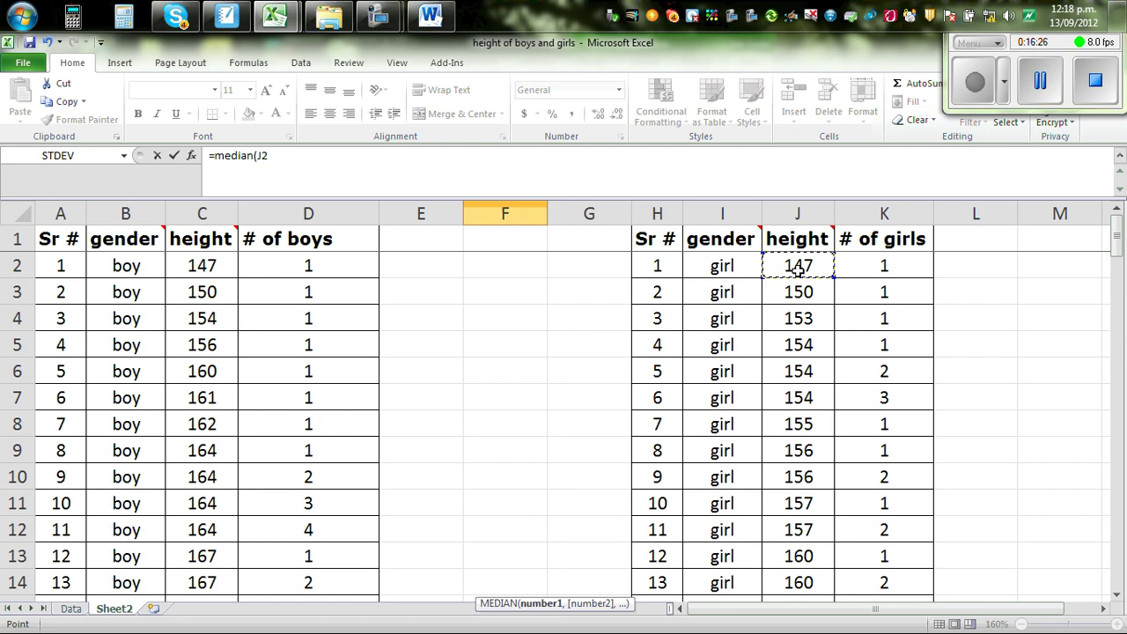
pyautogui.hotkey('ctrl', 'shift', 'Down')
pyautogui.scroll(-1, 798, 353)
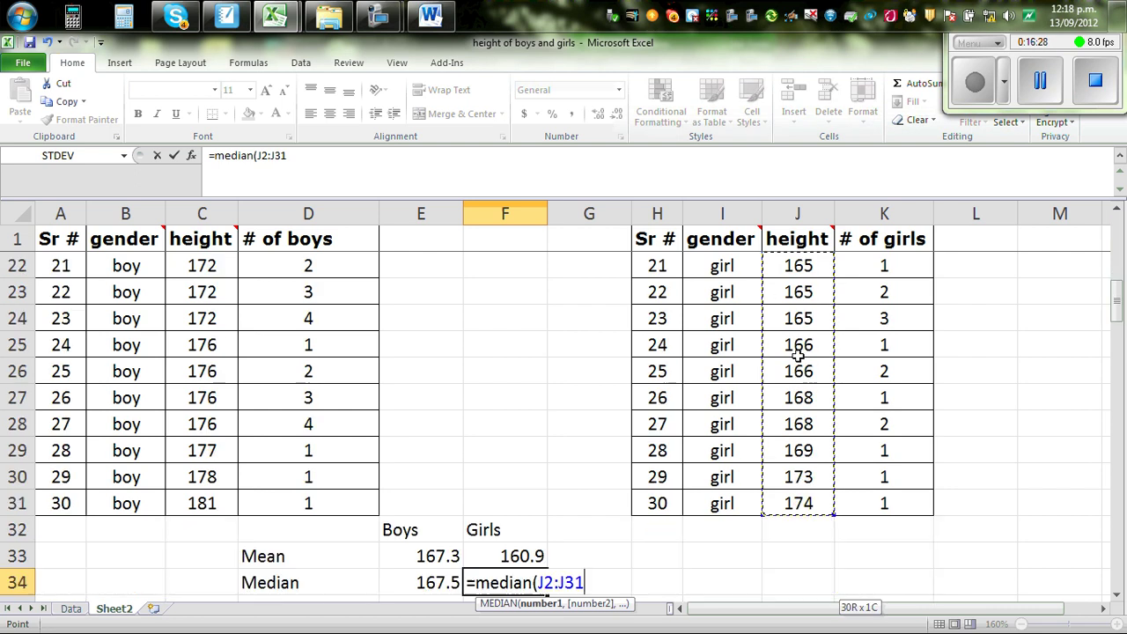
pyautogui.scroll(-3, 793, 361)
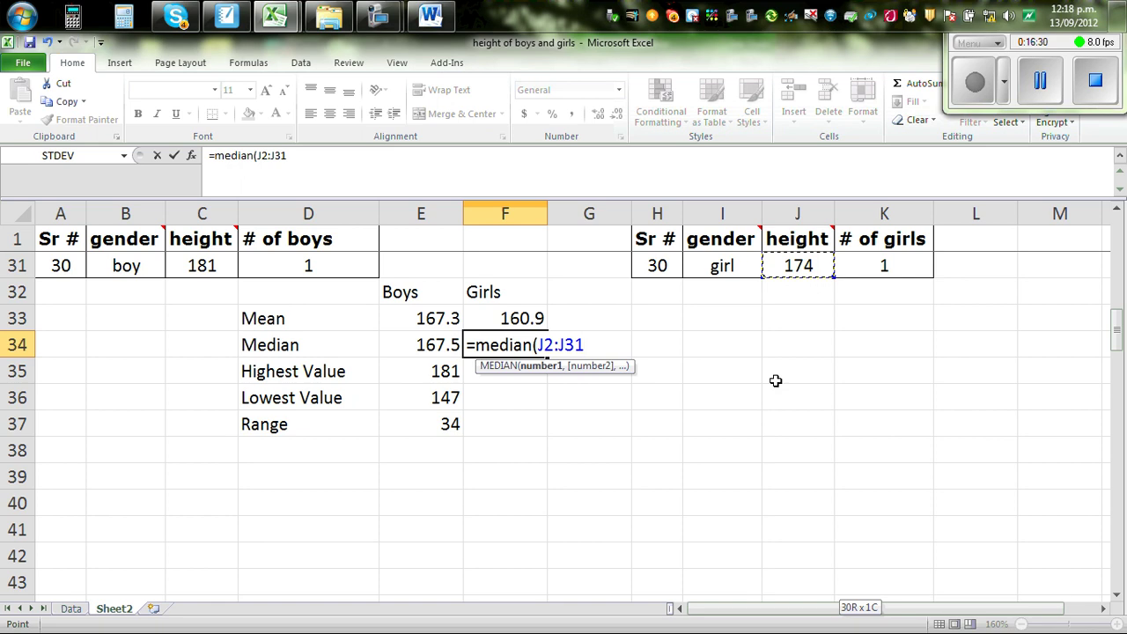
pyautogui.write(')')
pyautogui.press('Return')
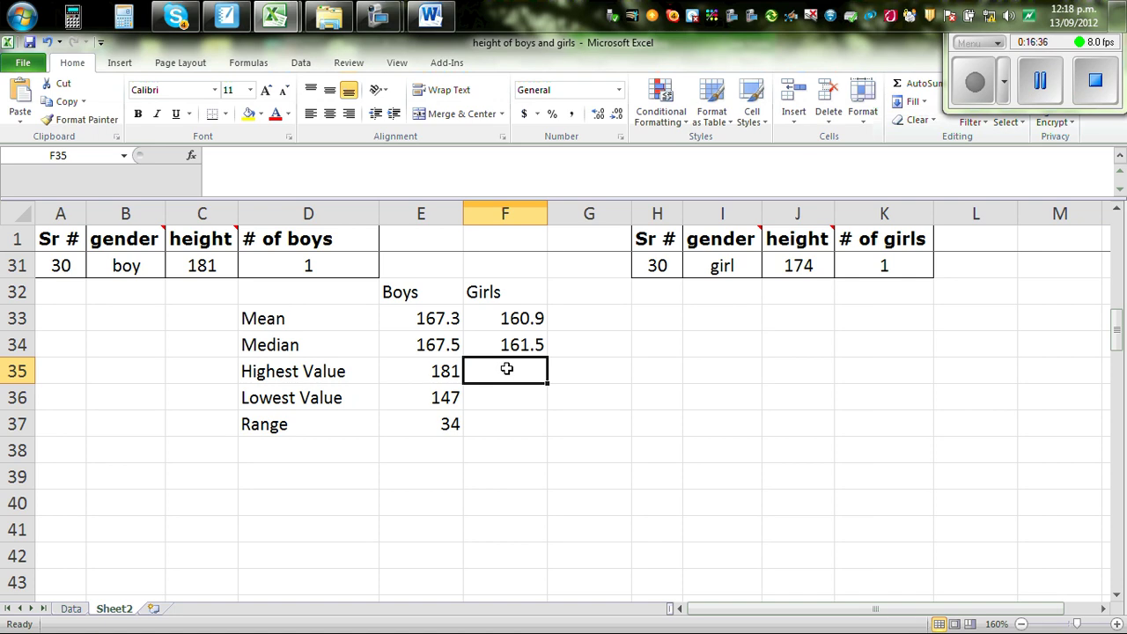
# Enter the girls' highest height in F35 as =J31 and their lowest height in F36 as =J2.
pyautogui.write('=')
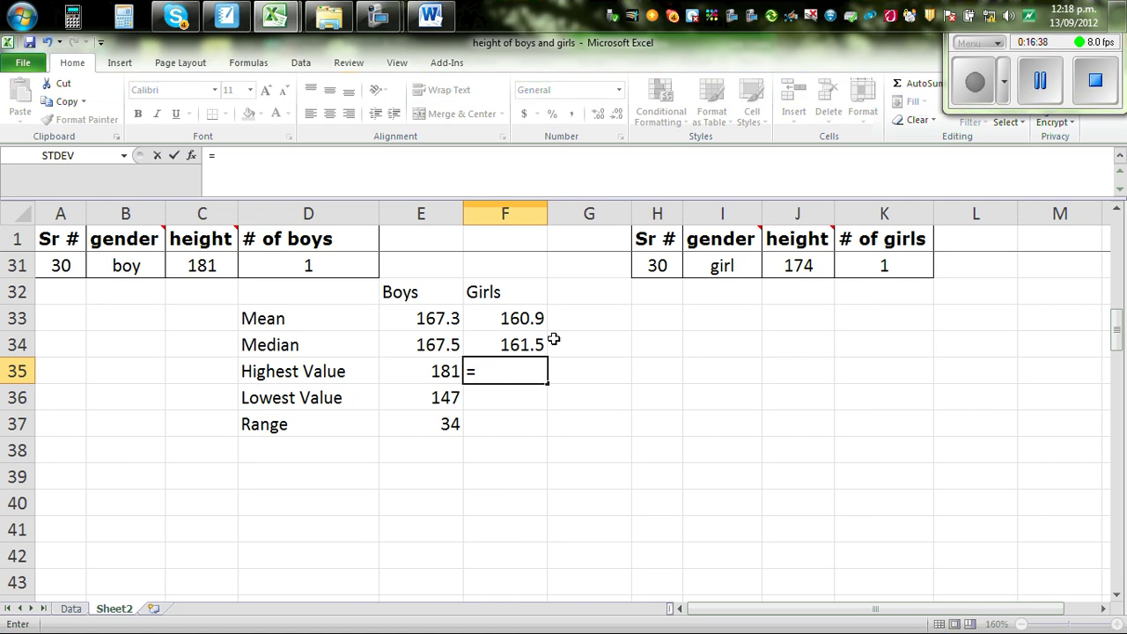
pyautogui.click(799, 264)
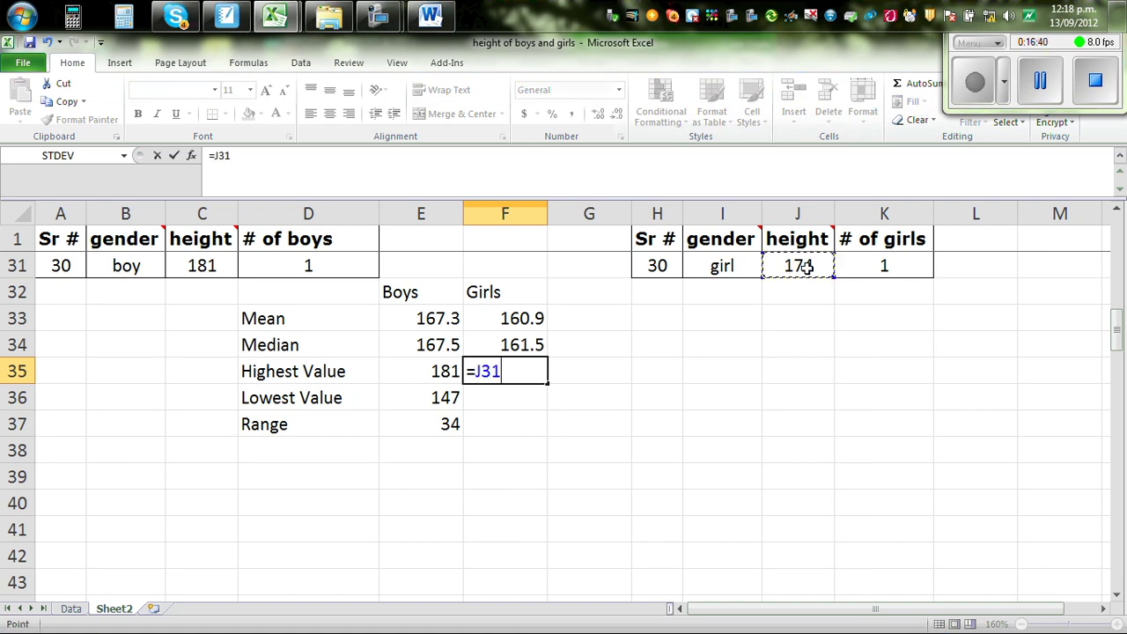
pyautogui.press('Return')
pyautogui.write('=')
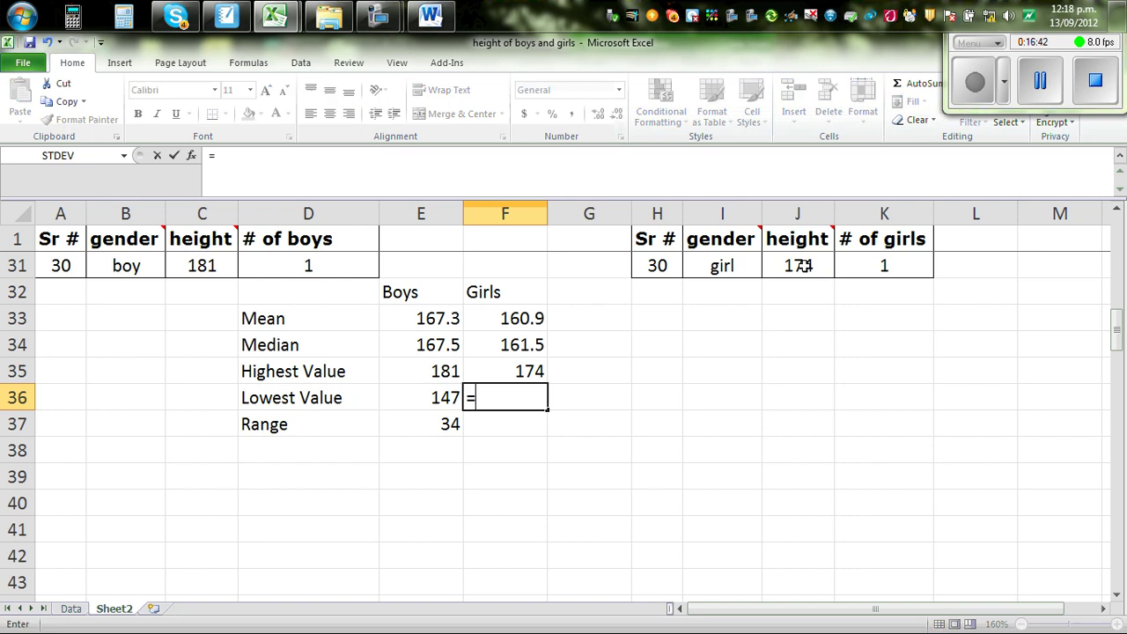
pyautogui.scroll(9, 1019, 181)
pyautogui.scroll(1, 1003, 227)
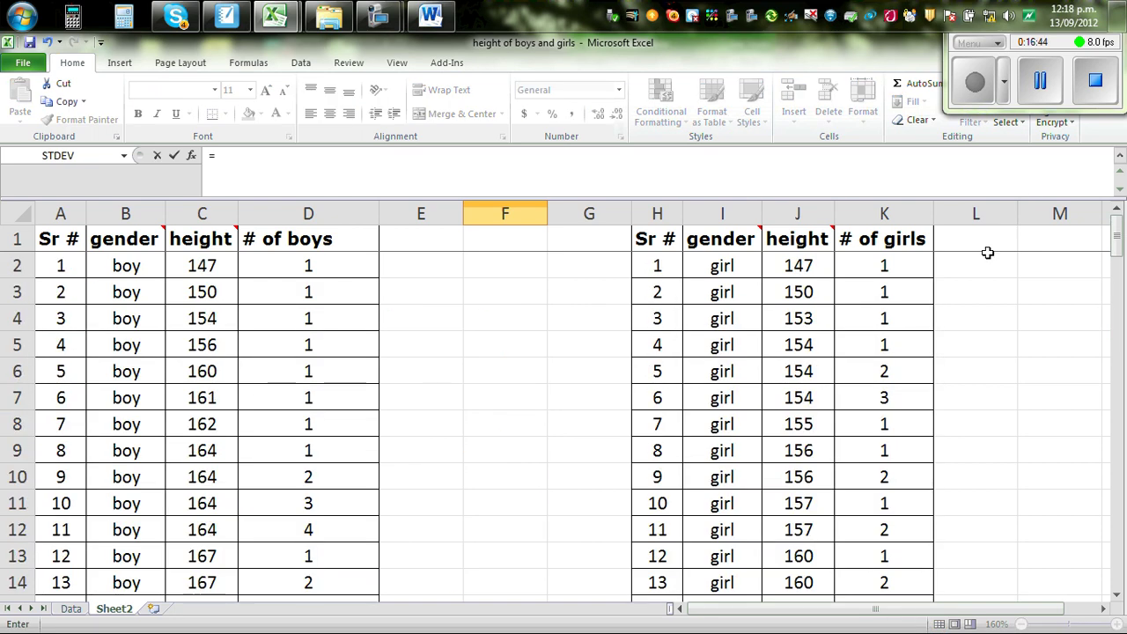
pyautogui.click(798, 265)
pyautogui.press('Return')
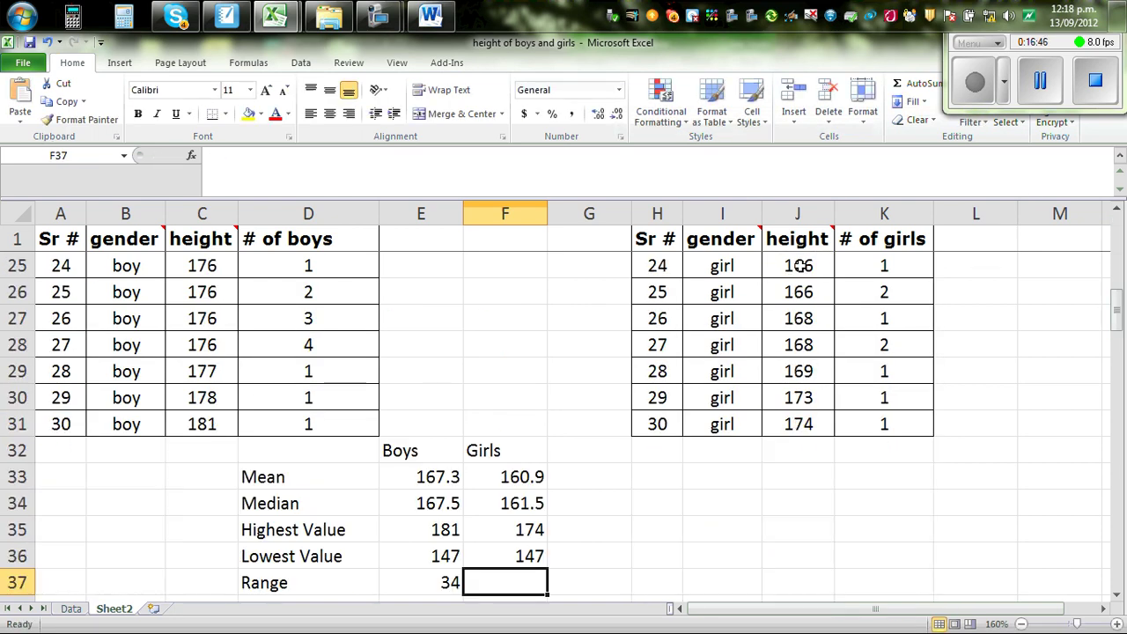
# Calculate the girls' height range in F37 with the formula =F35-F36.
pyautogui.write('=')
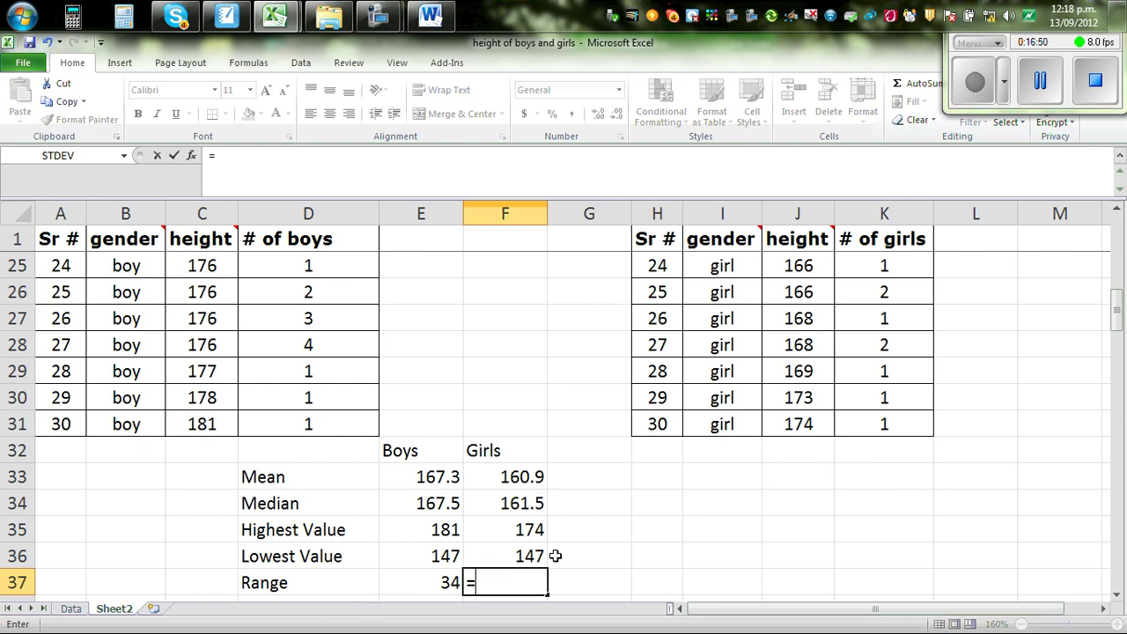
pyautogui.click(526, 530)
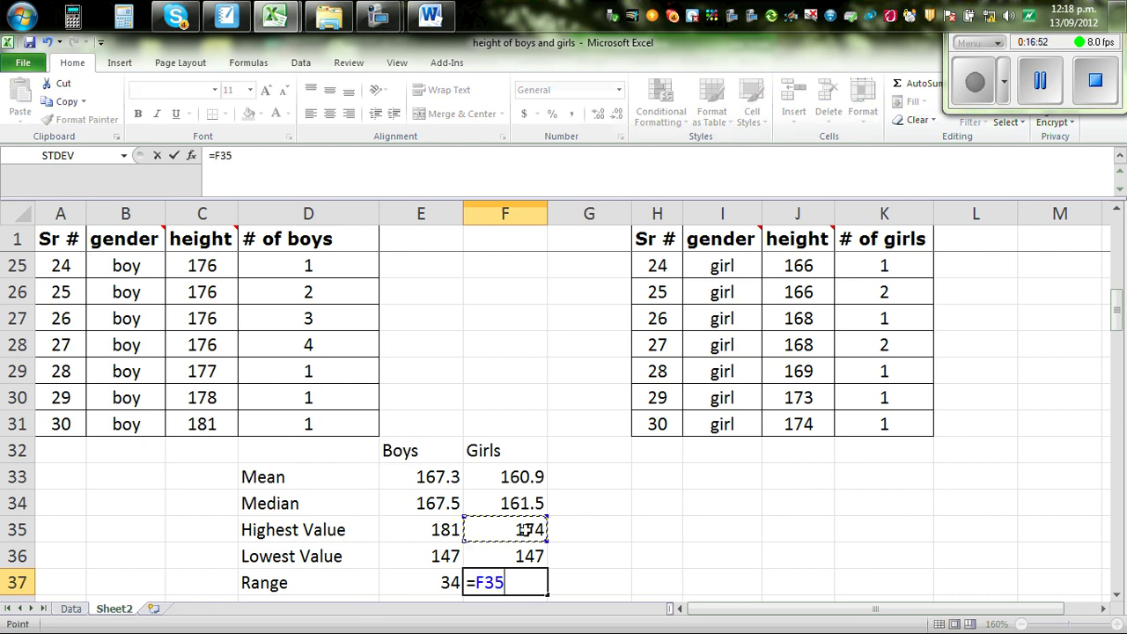
pyautogui.write('-')
pyautogui.click(526, 556)
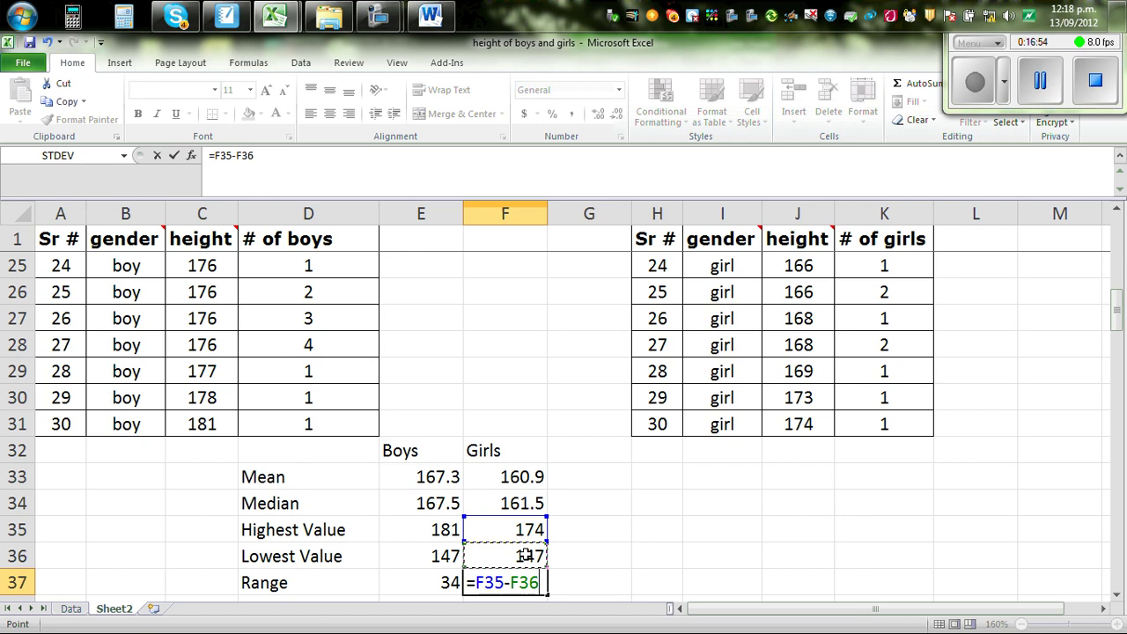
pyautogui.press('Return')
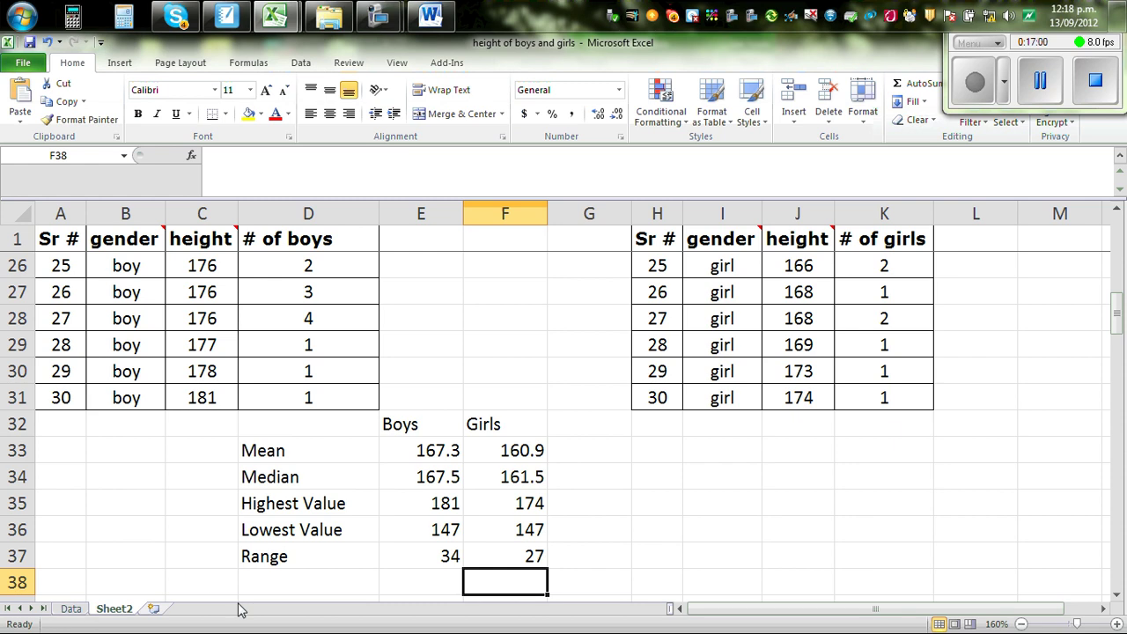
# Copy the statistics table D32:F37 and switch to the Word document, at the blank space below the girls' dot plot.
pyautogui.moveTo(273, 424); pyautogui.dragTo(495, 550)
pyautogui.rightClick(433, 480)
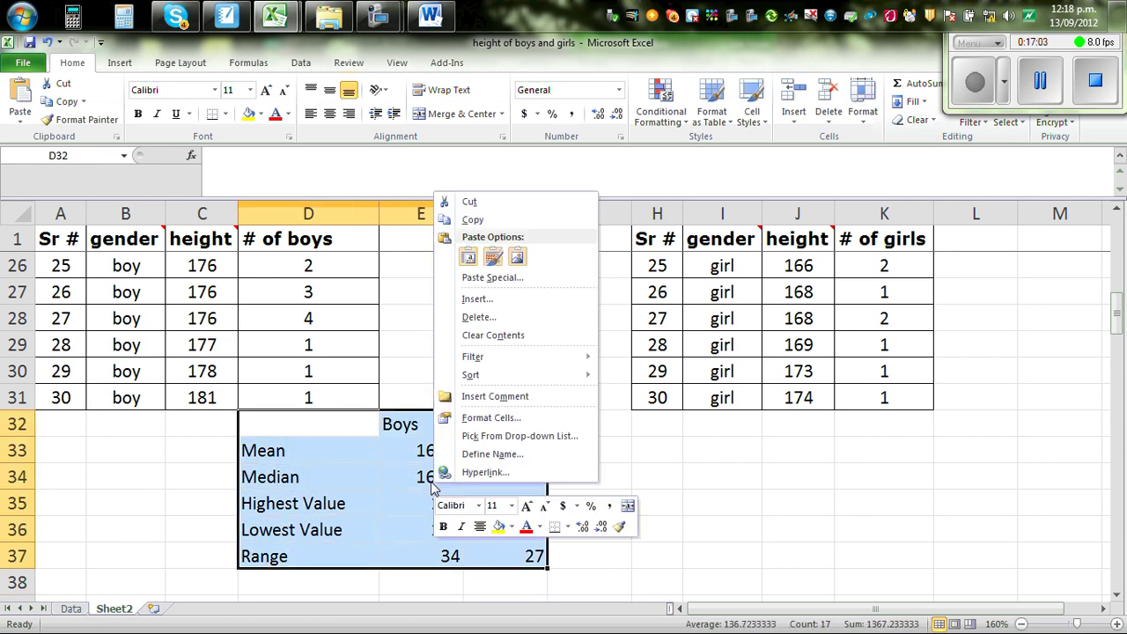
pyautogui.click(449, 218)
pyautogui.click(431, 16)
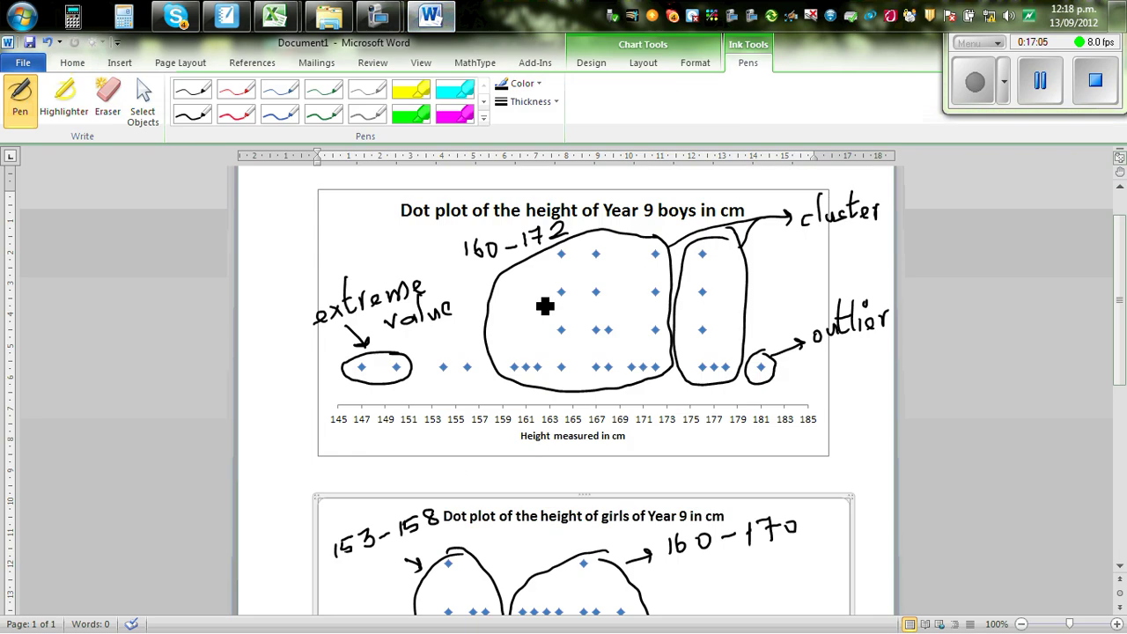
pyautogui.scroll(-4, 559, 317)
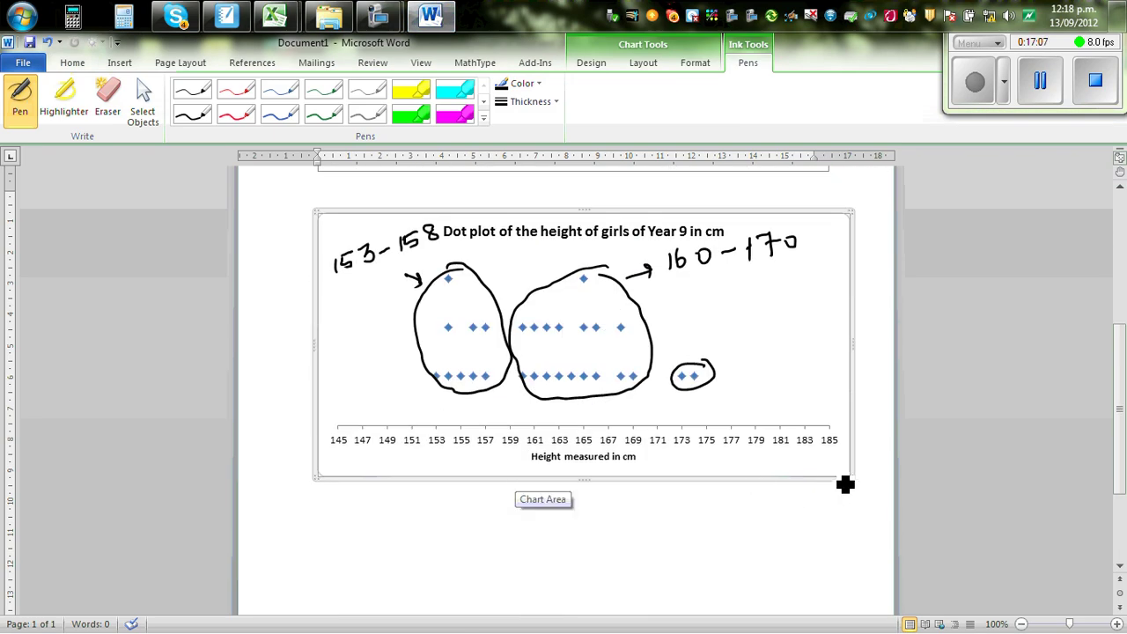